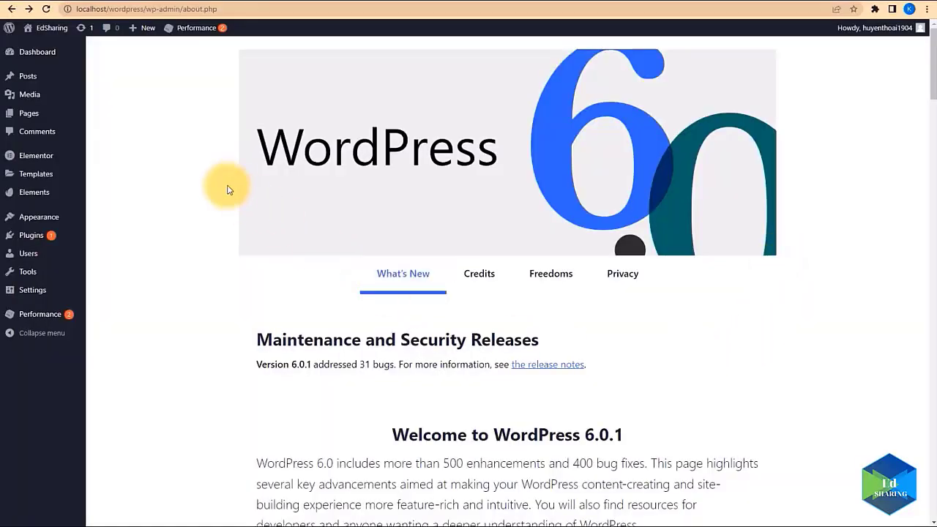
mouse_move(62, 29)
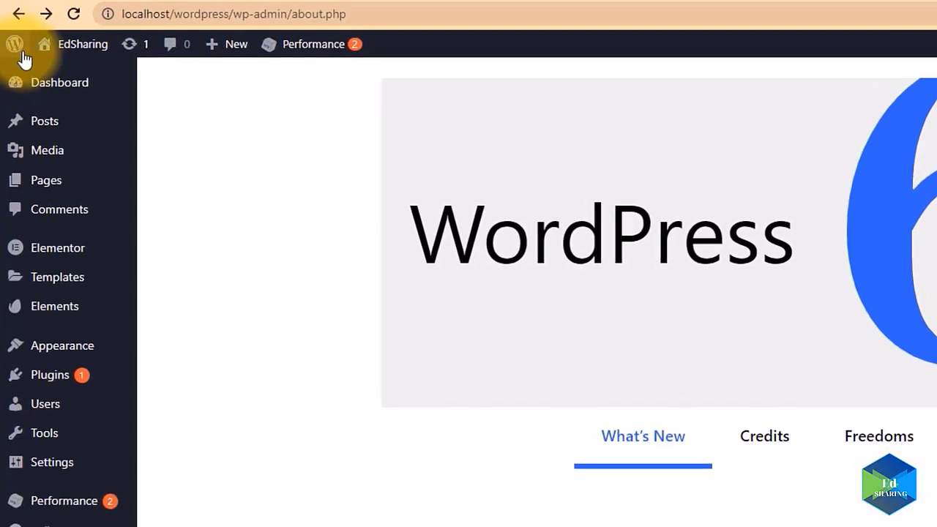
mouse_move(14, 48)
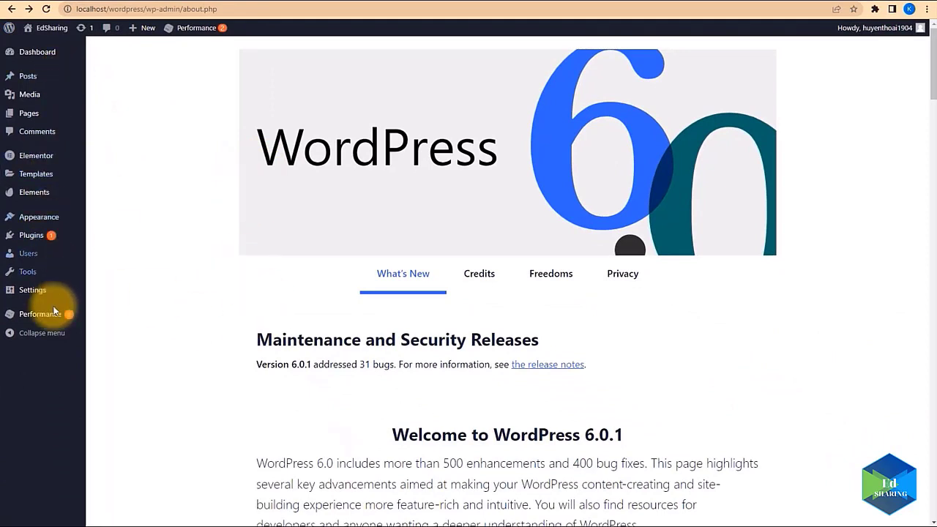
left_click_drag(256, 167, 506, 180)
left_click(506, 180)
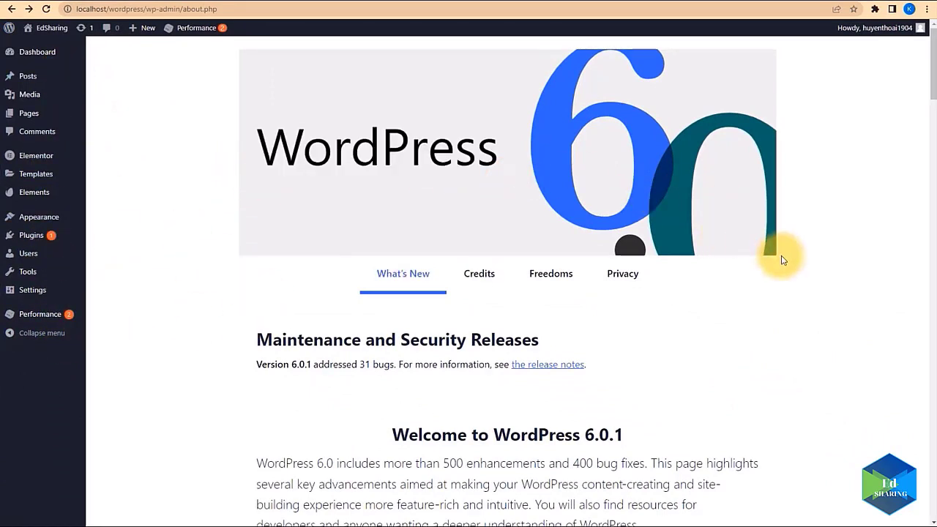
View the EdSharing site's public front page and return to the admin area
mouse_move(62, 29)
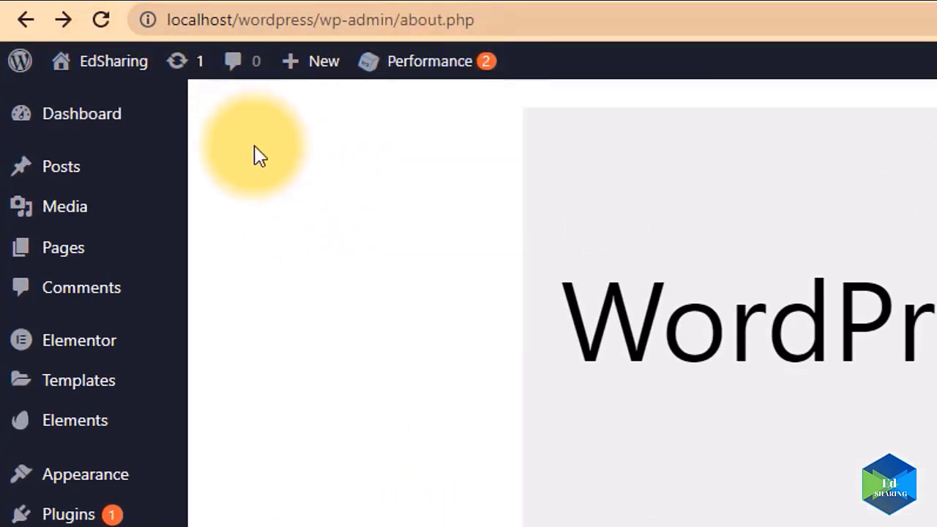
mouse_move(120, 70)
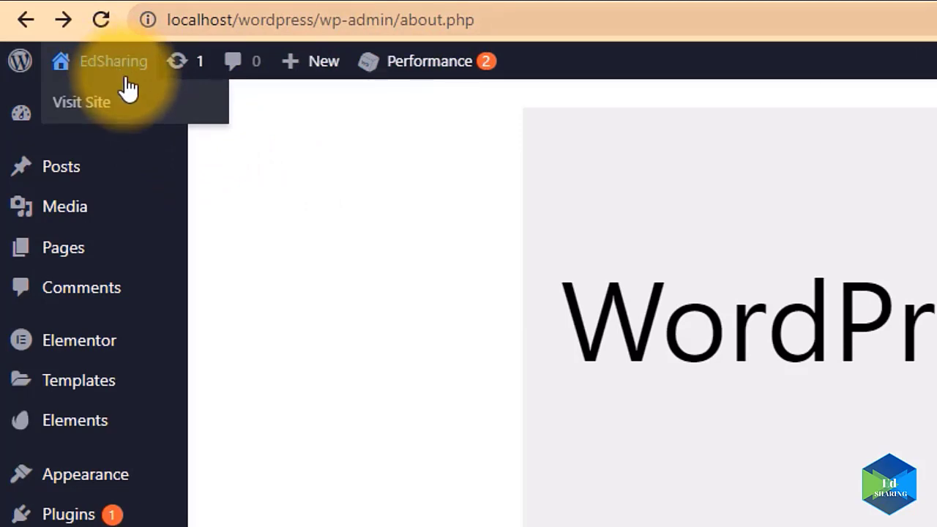
left_click(88, 113)
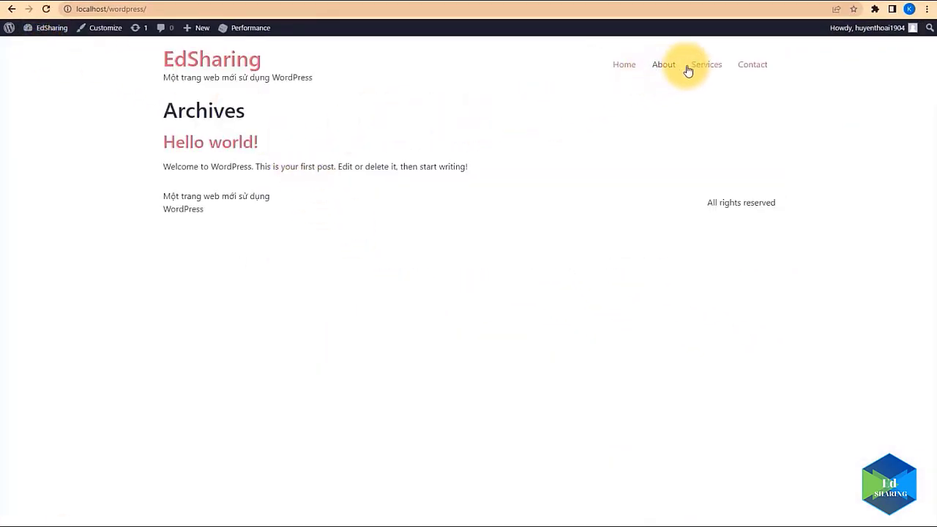
left_click(13, 34)
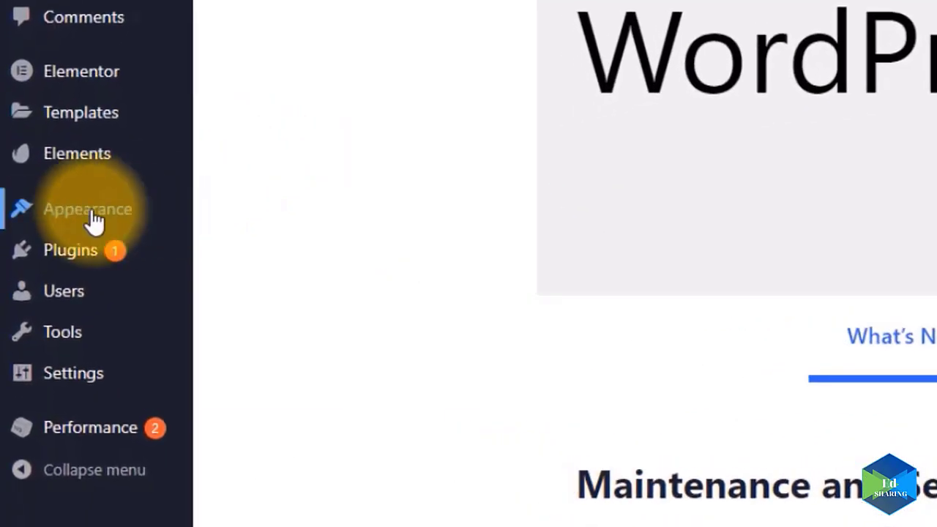
Look over the installed themes and search the directory of new themes for "Hello elementor"
mouse_move(48, 217)
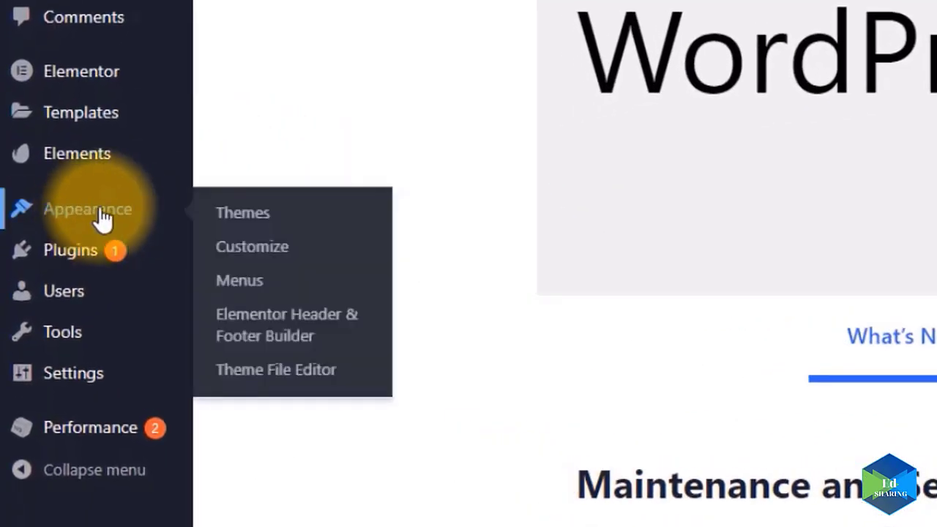
left_click(260, 222)
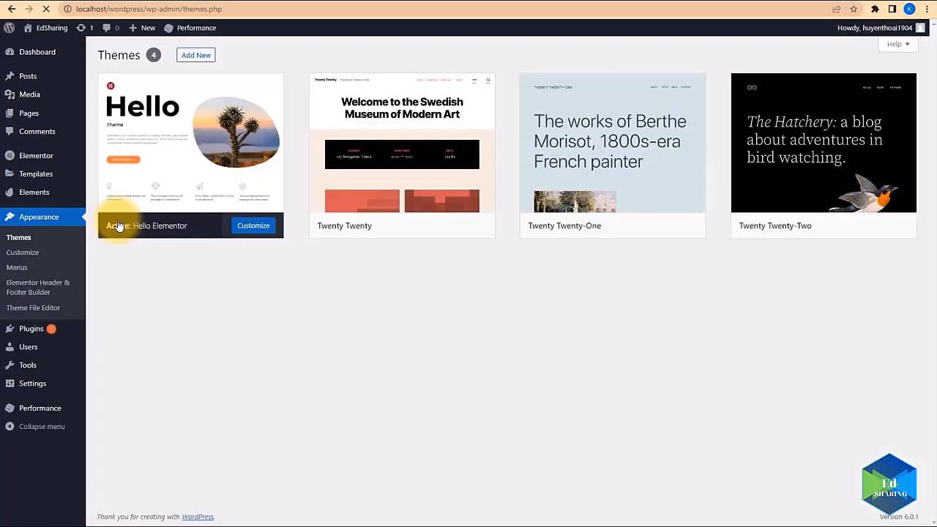
mouse_move(182, 132)
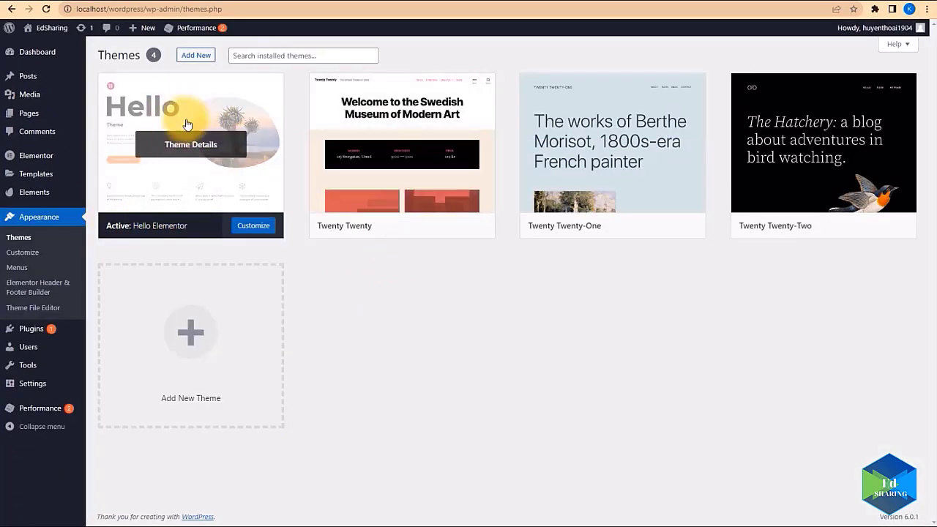
left_click(196, 56)
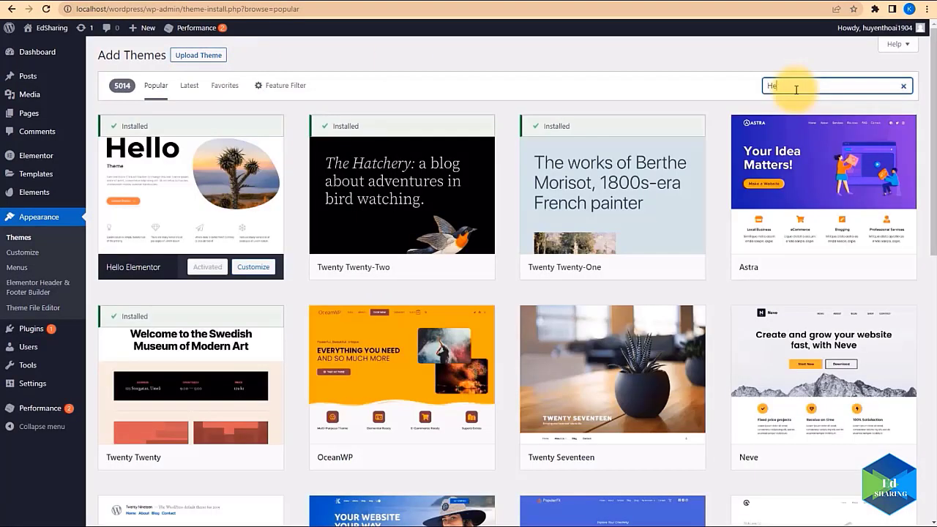
left_click(796, 89)
type("Hello ")
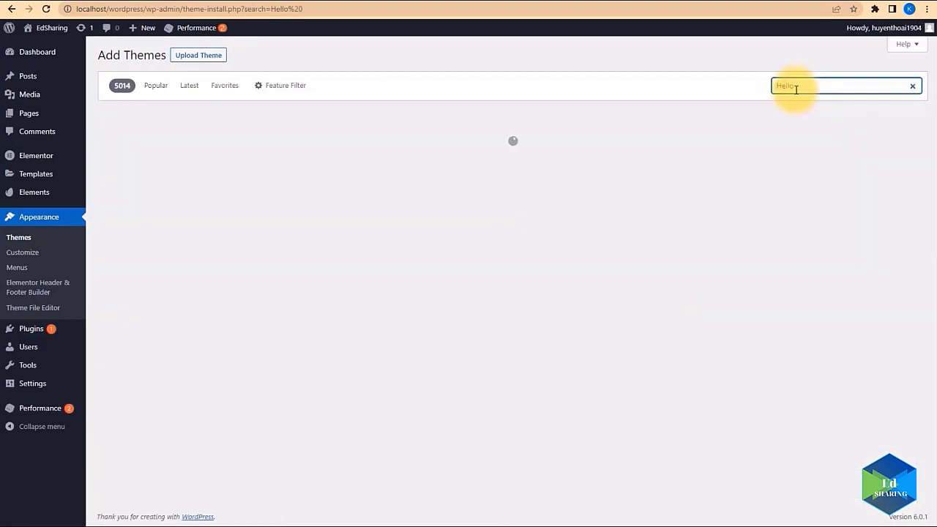
type("elementor")
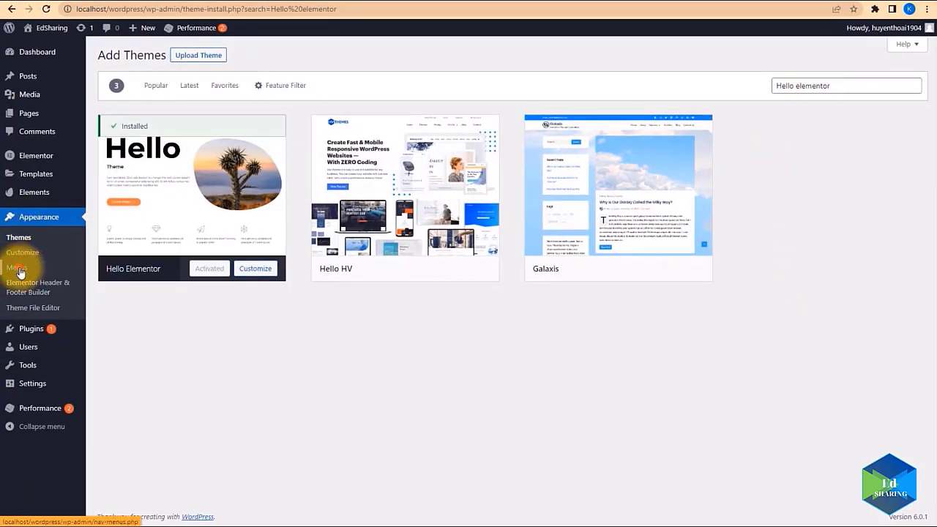
Open the navigation menu editor for Main Menu and expand the custom link form
left_click(20, 271)
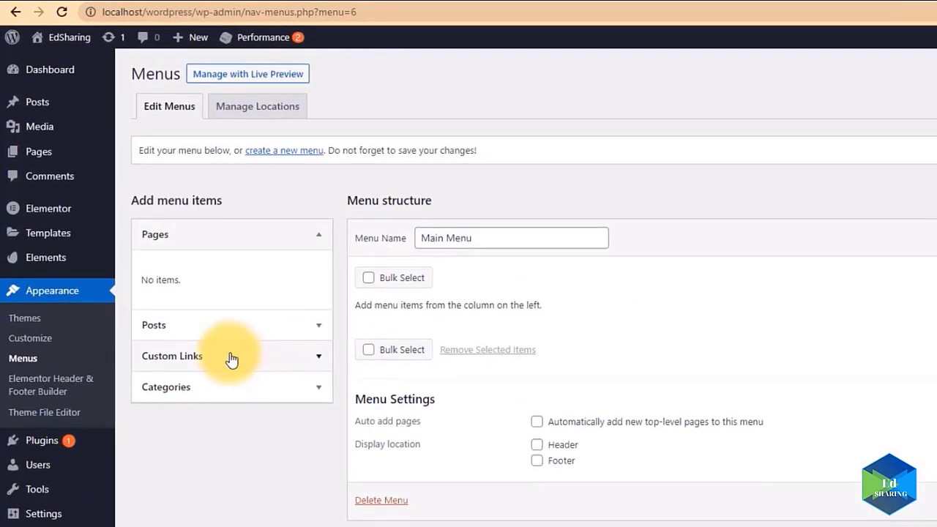
left_click(210, 315)
left_click(222, 305)
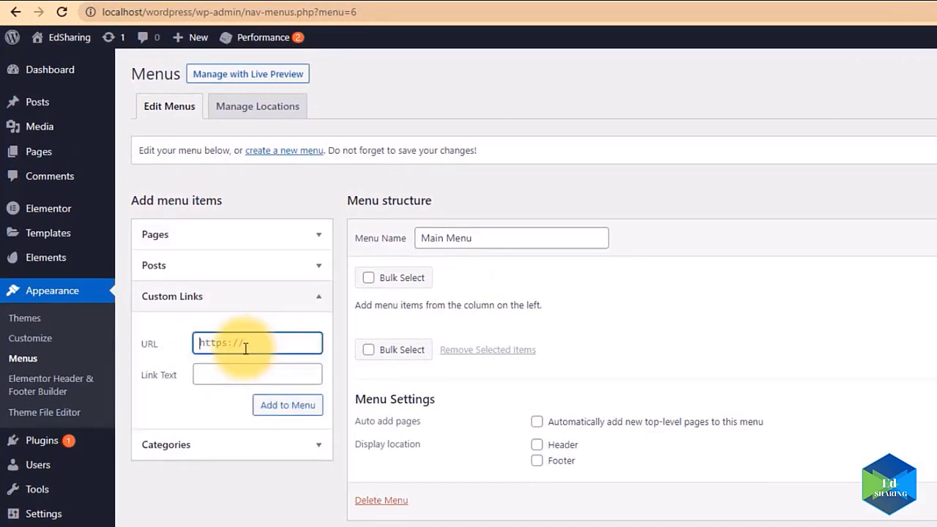
key("ctrl+t")
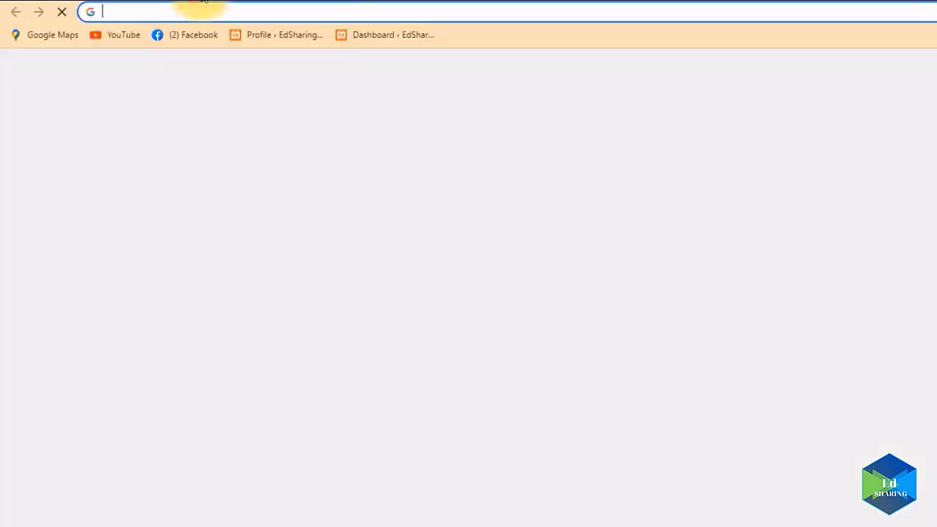
left_click(206, 11)
type("http://localhost/wordpress/")
key("Return")
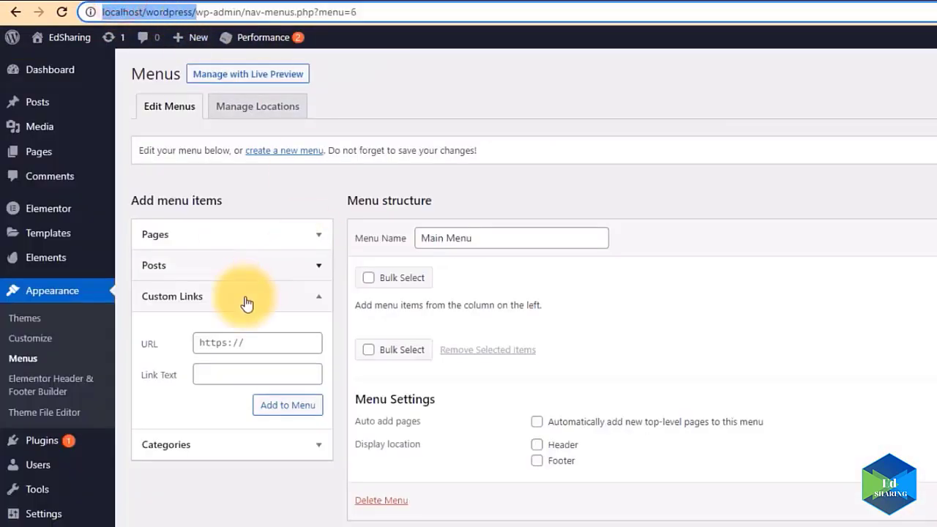
left_click(244, 345)
type("http://localhost/wordpress/")
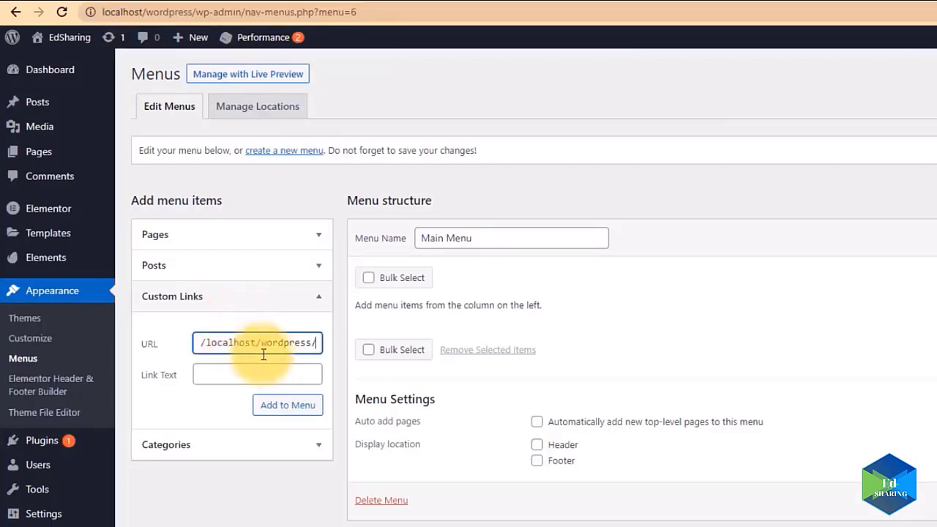
type("#home")
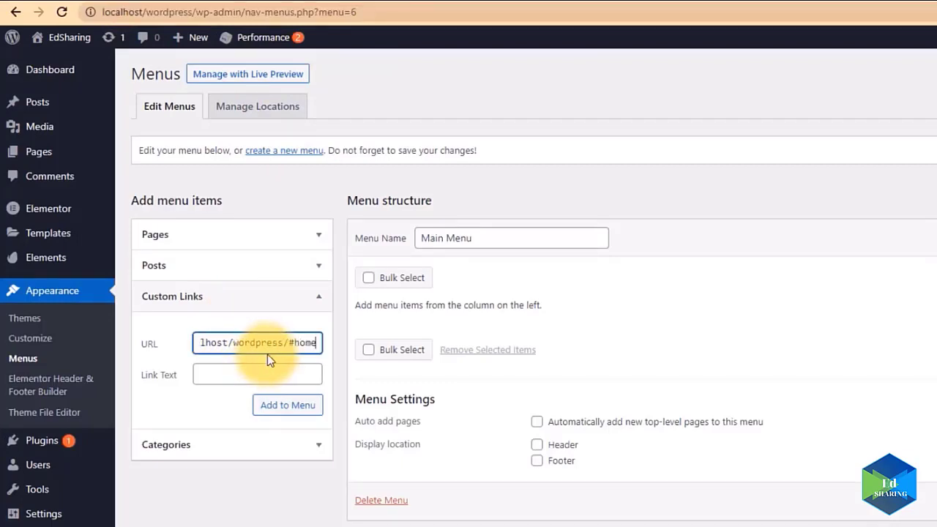
left_click_drag(295, 343, 288, 343)
left_click(285, 373)
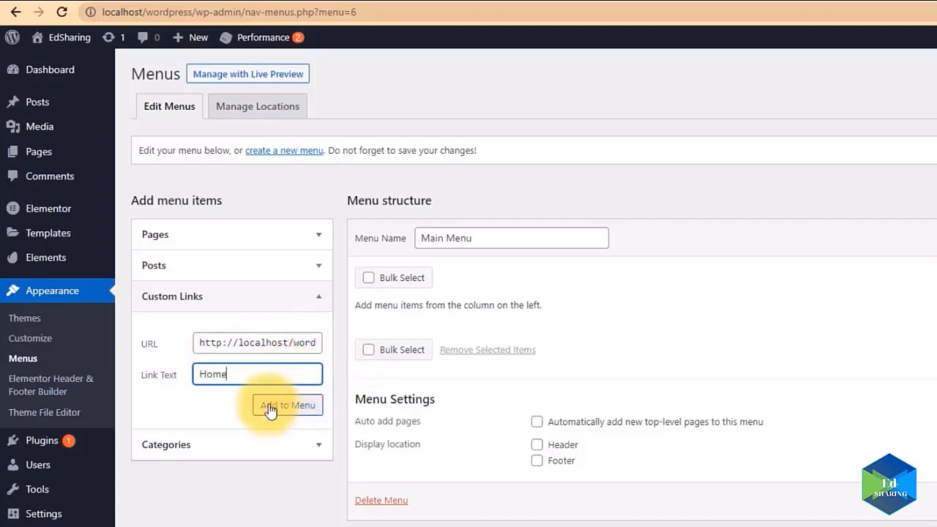
left_click(285, 406)
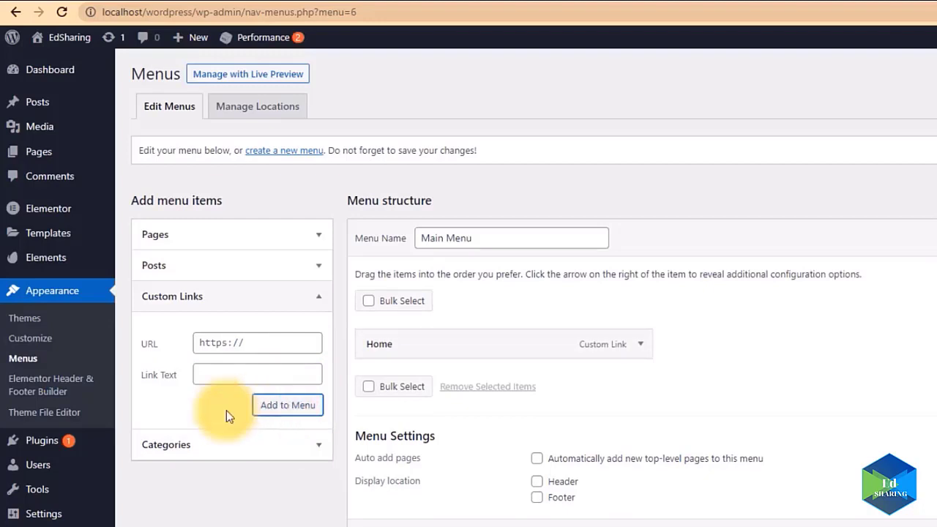
Check the URL and navigation label of the Home menu item, and collapse its details
left_click(481, 354)
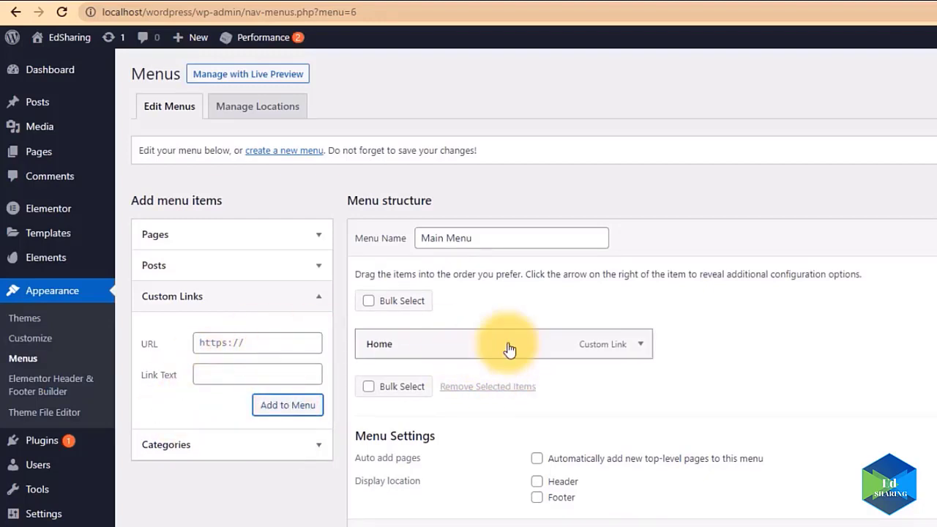
left_click(639, 345)
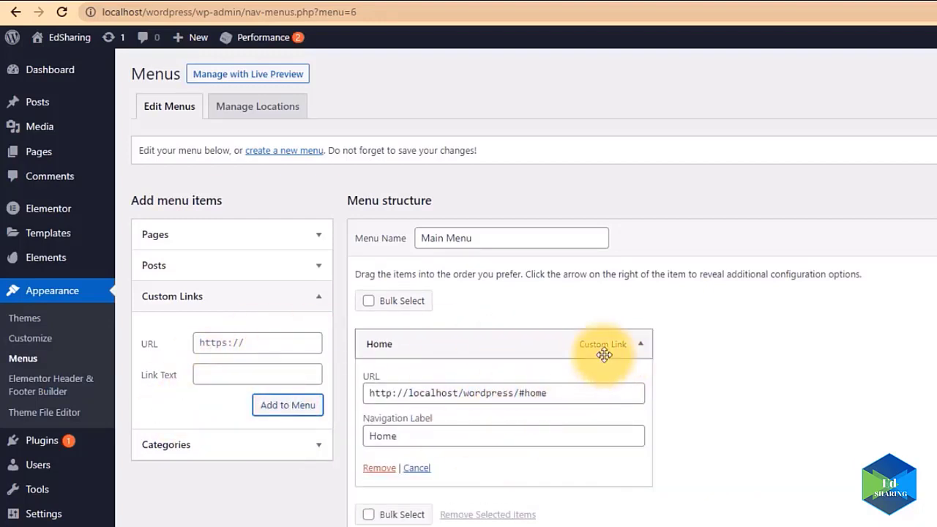
left_click(641, 345)
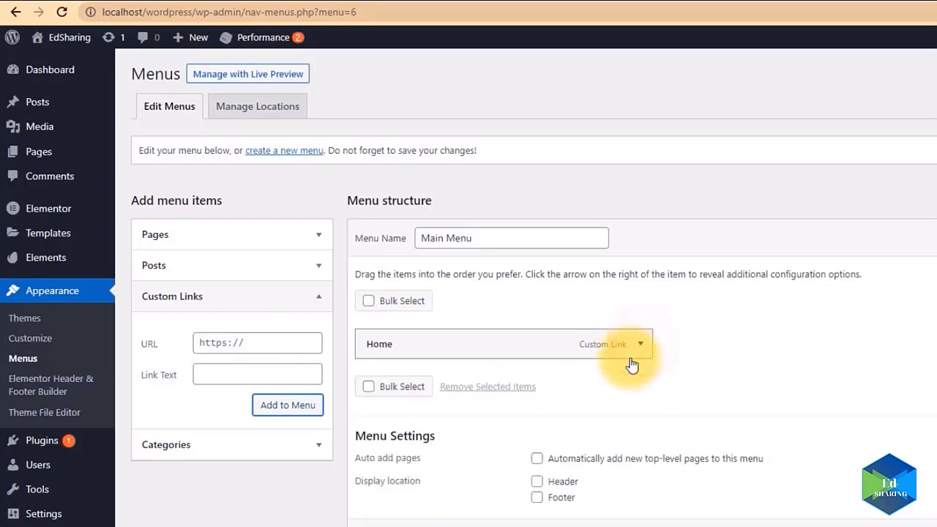
left_click(282, 343)
type("localhost/wordpress/")
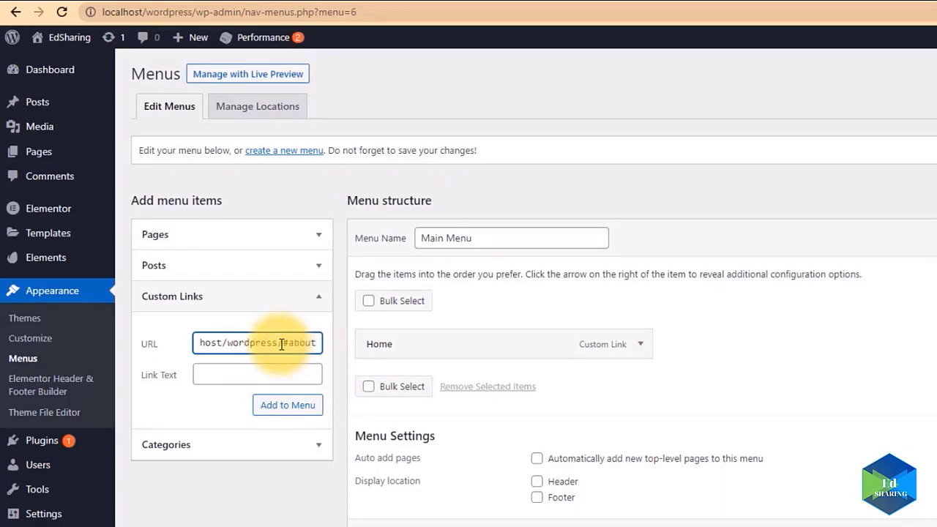
key("Tab")
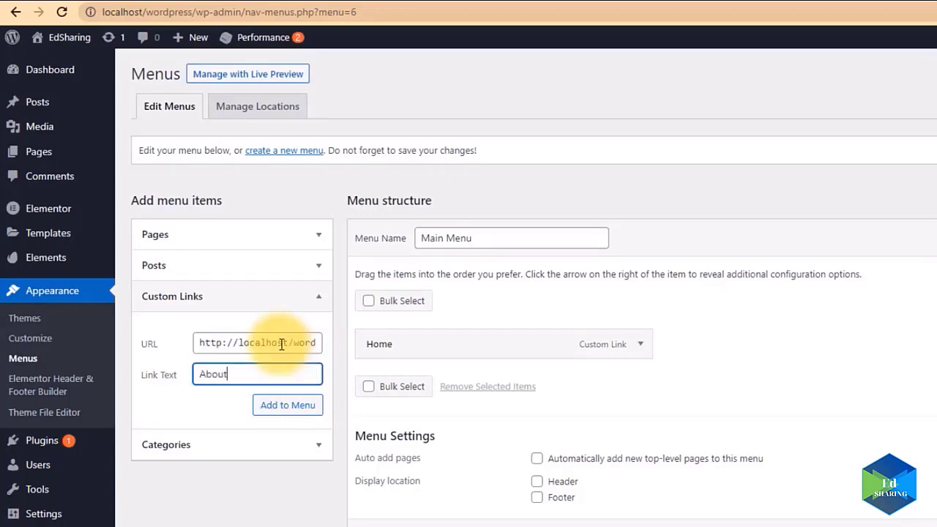
left_click(285, 404)
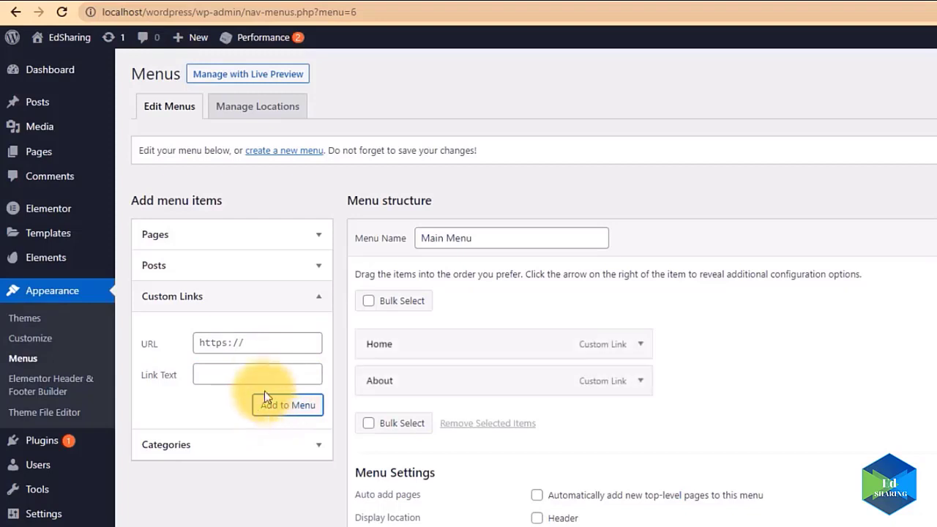
left_click(263, 345)
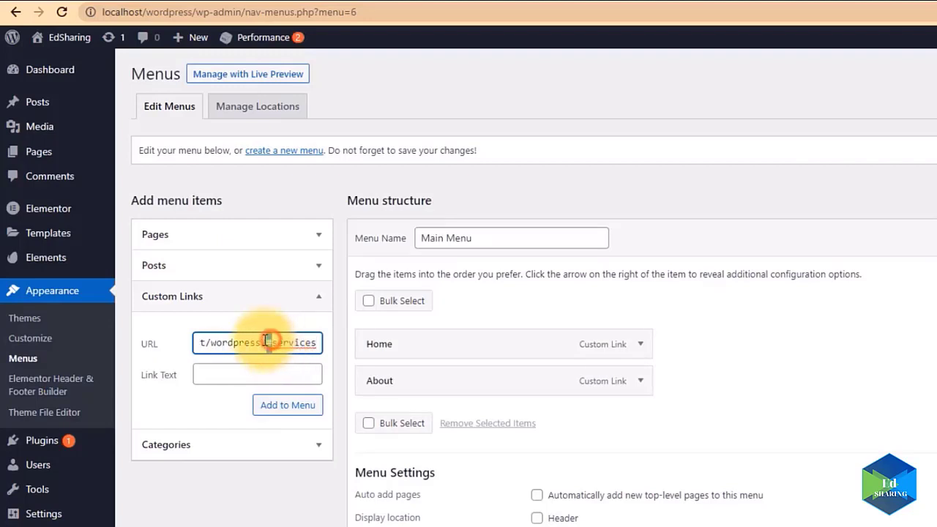
left_click(269, 373)
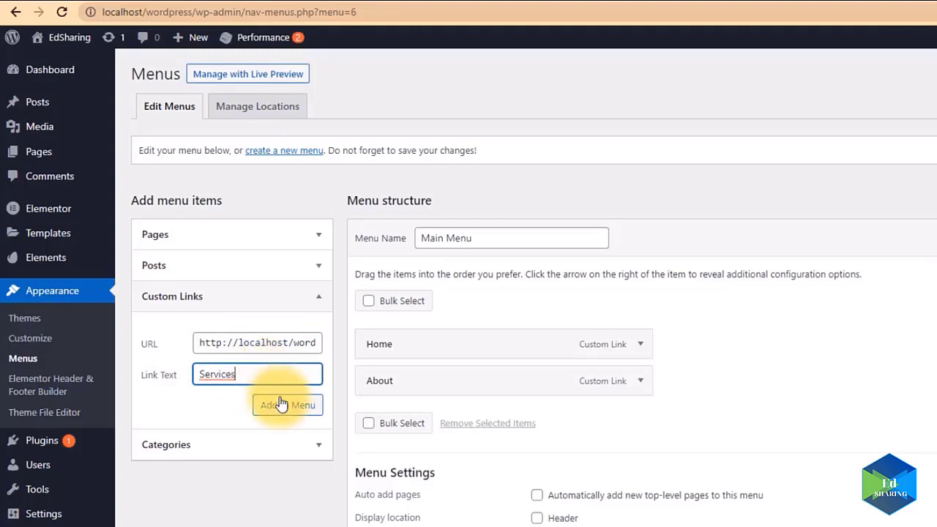
left_click(286, 405)
Add a custom link labelled Contact to Main Menu, using the site address with a contact anchor, and save the menu
left_click(249, 344)
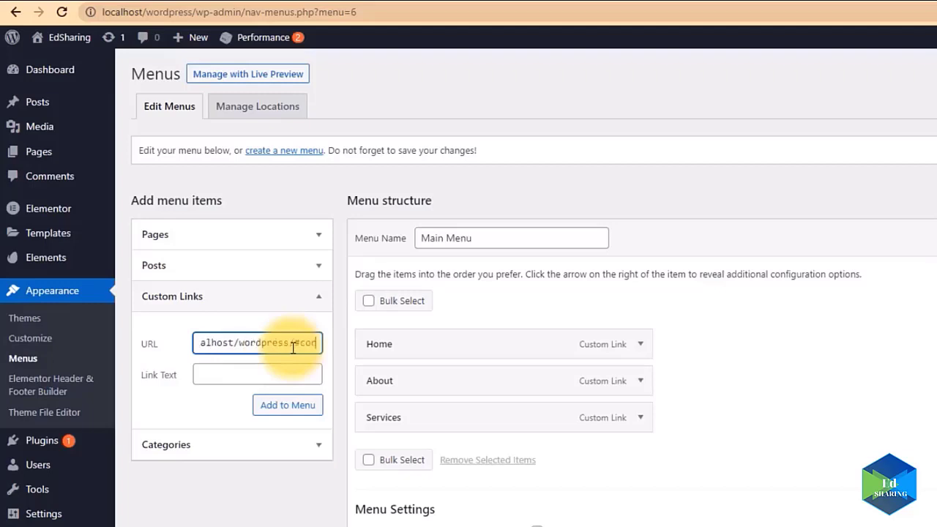
key("Tab")
type("C")
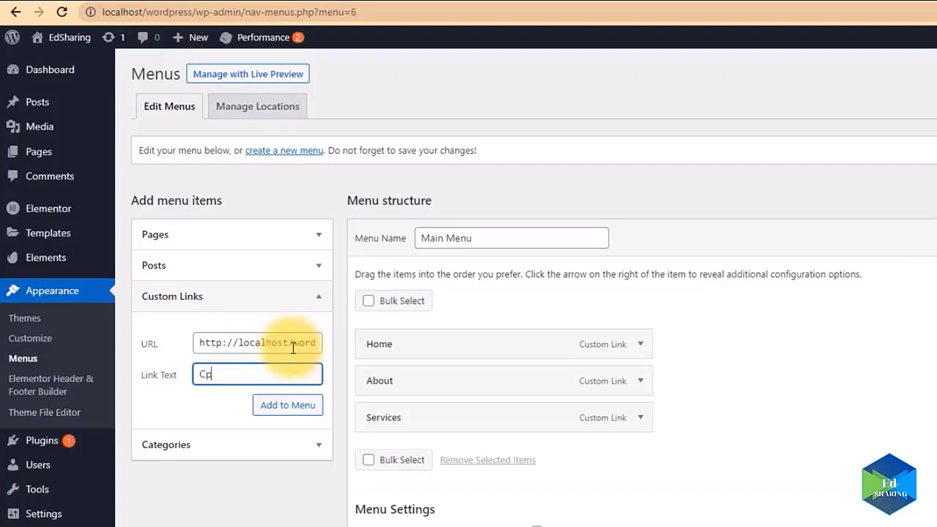
left_click(287, 407)
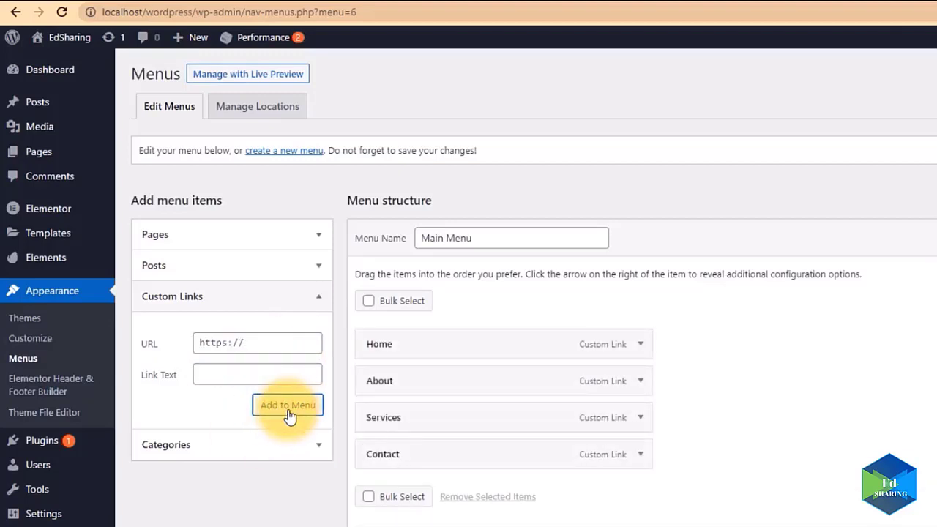
left_click(600, 524)
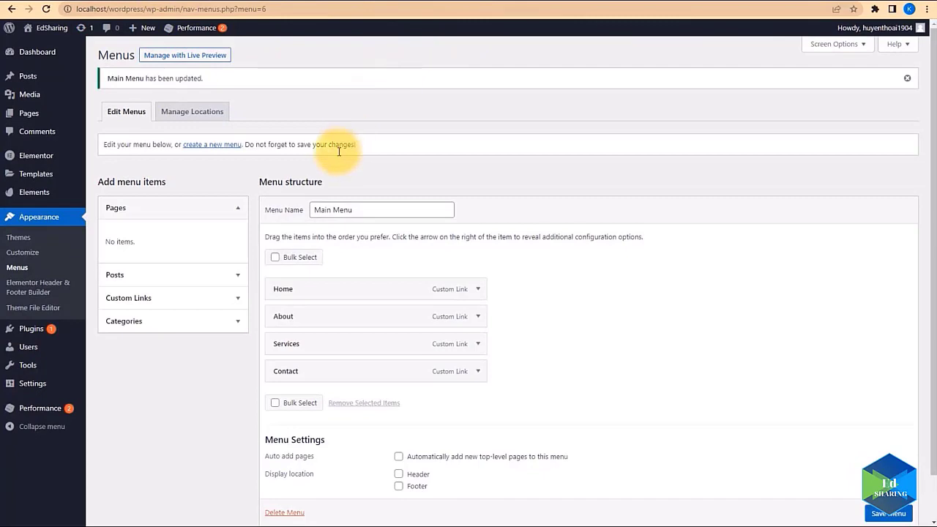
Search the plugins available to add for "elementor" and for "footer and header"
mouse_move(33, 331)
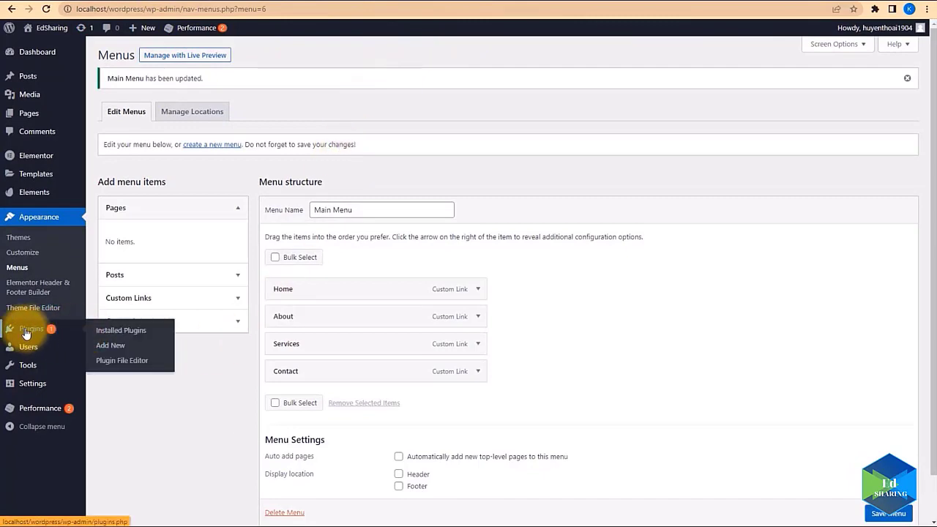
left_click(108, 347)
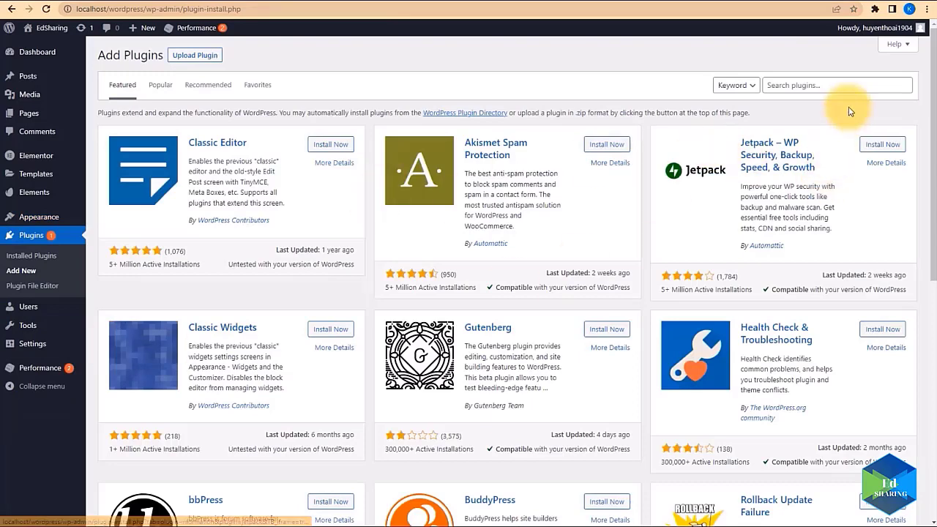
left_click(841, 85)
left_click(835, 112)
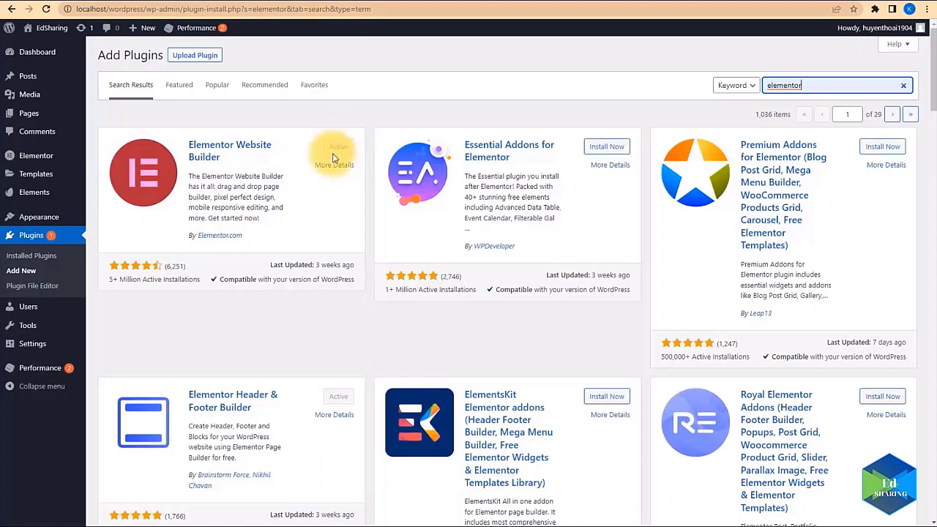
double_click(792, 85)
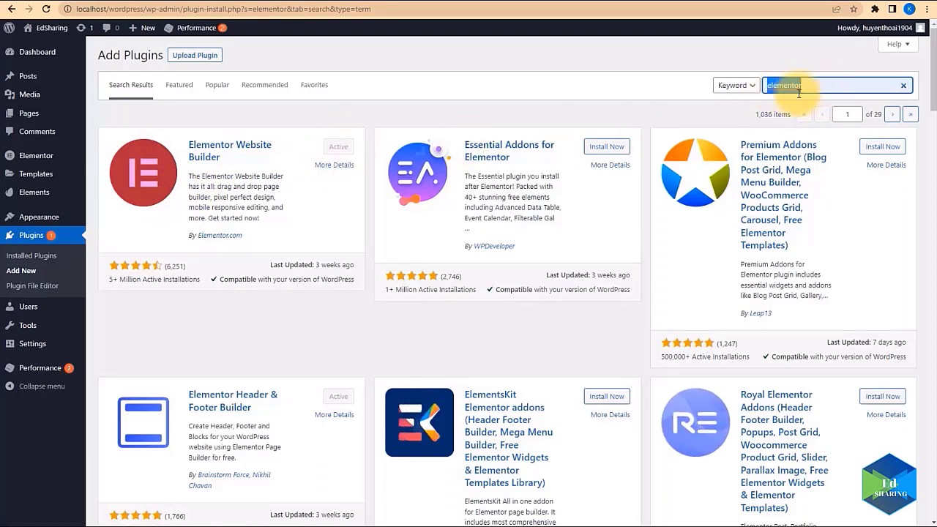
type("footer and header")
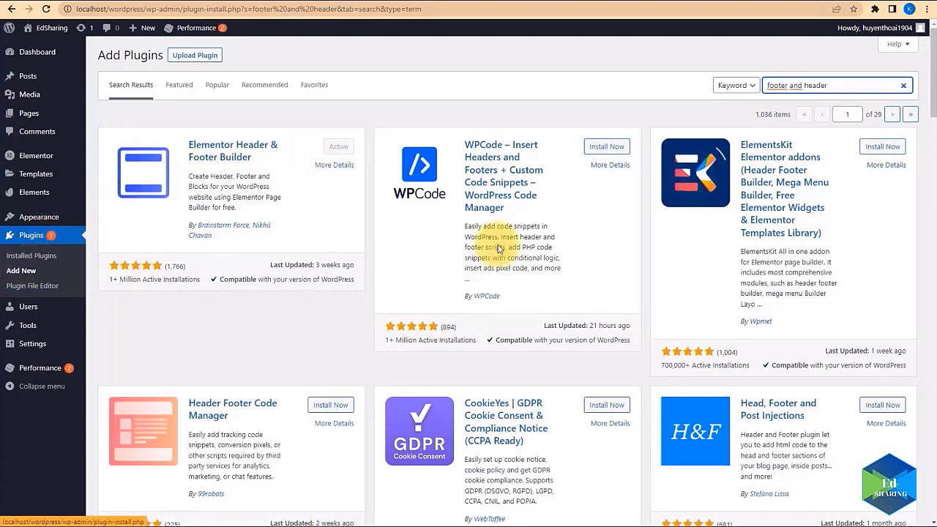
Search the available plugins for "envato elements" and check the Envato Elements plugin's entry
left_click_drag(833, 85, 761, 88)
type("e")
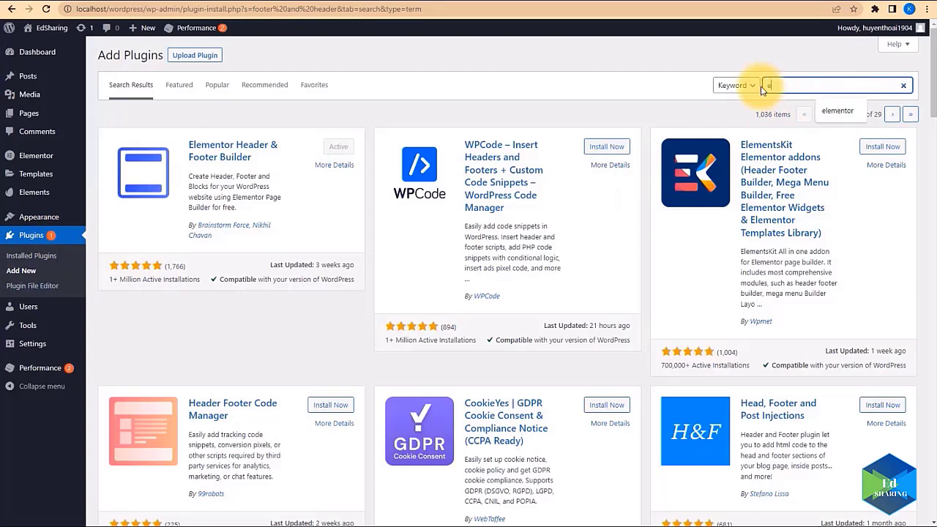
type("n")
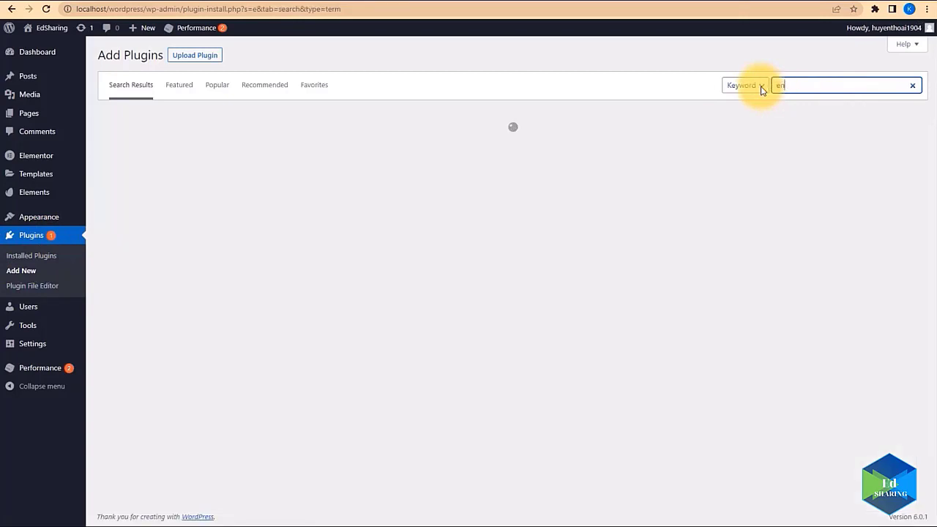
type("vato elements")
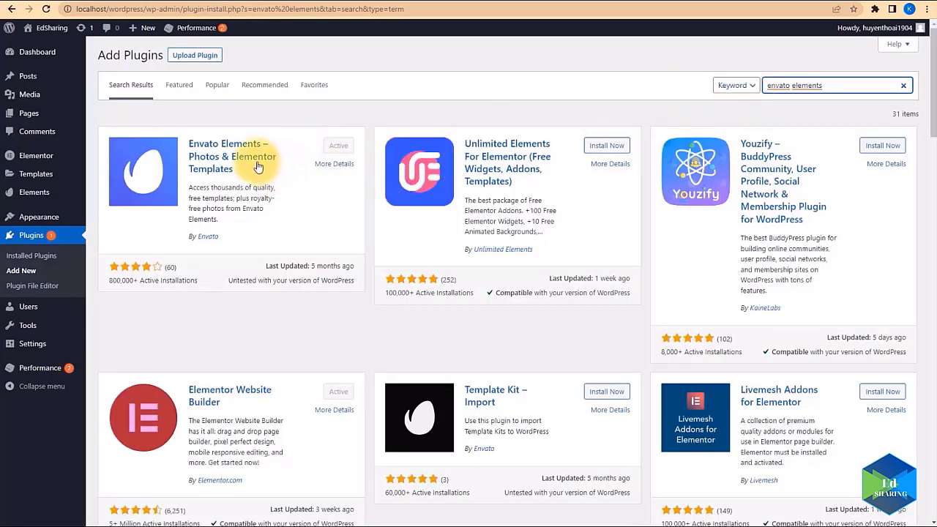
left_click(223, 237)
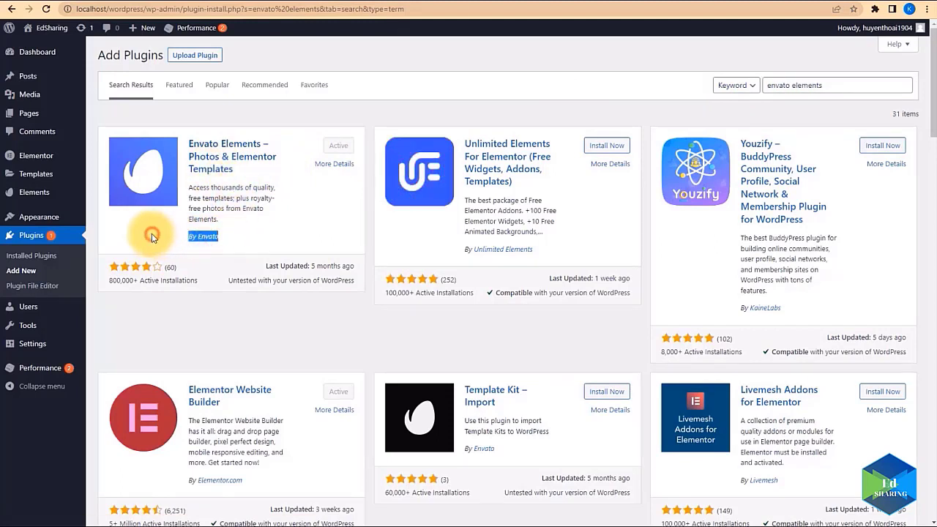
left_click(306, 210)
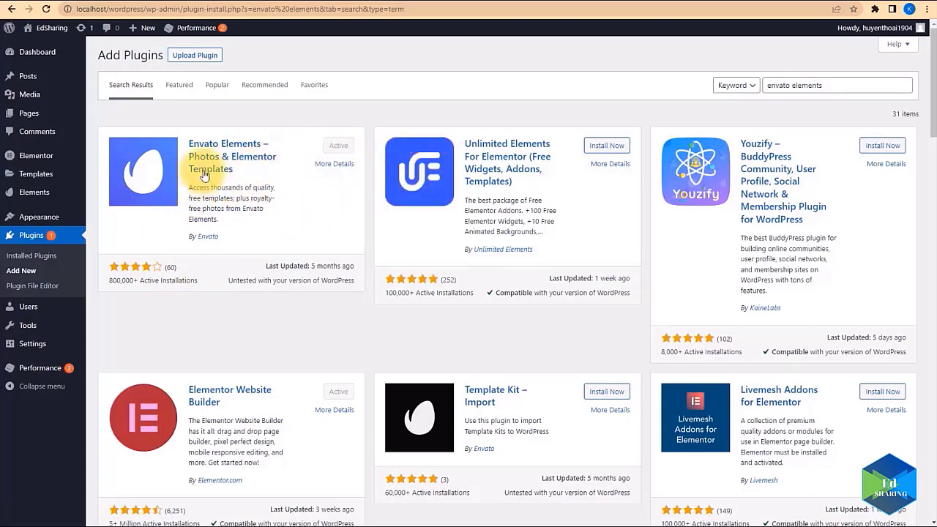
Create a new Elementor Header & Footer Builder template titled Header and set its template type to Header
left_click(27, 218)
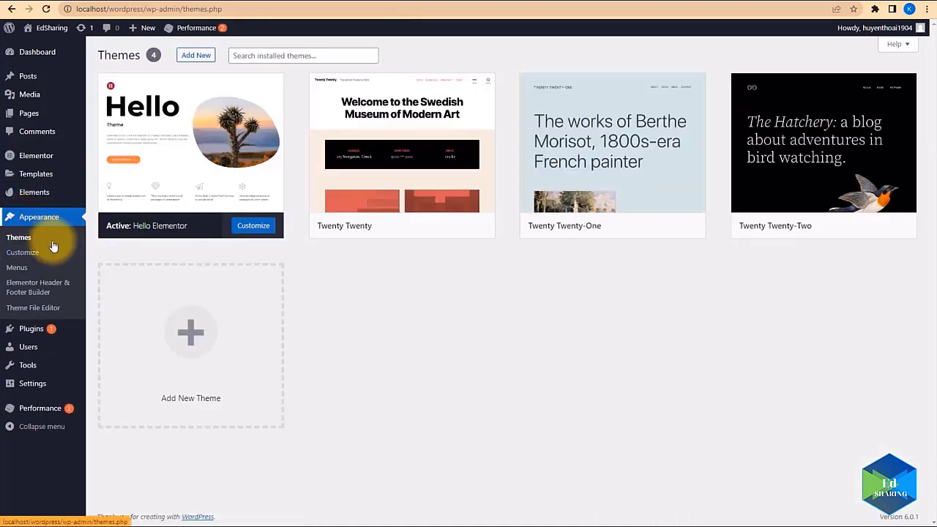
left_click(38, 293)
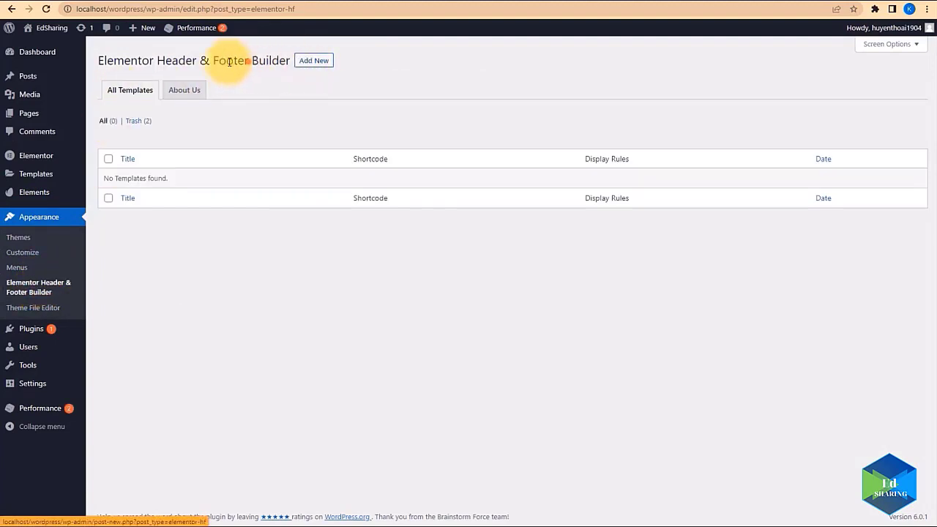
left_click(325, 67)
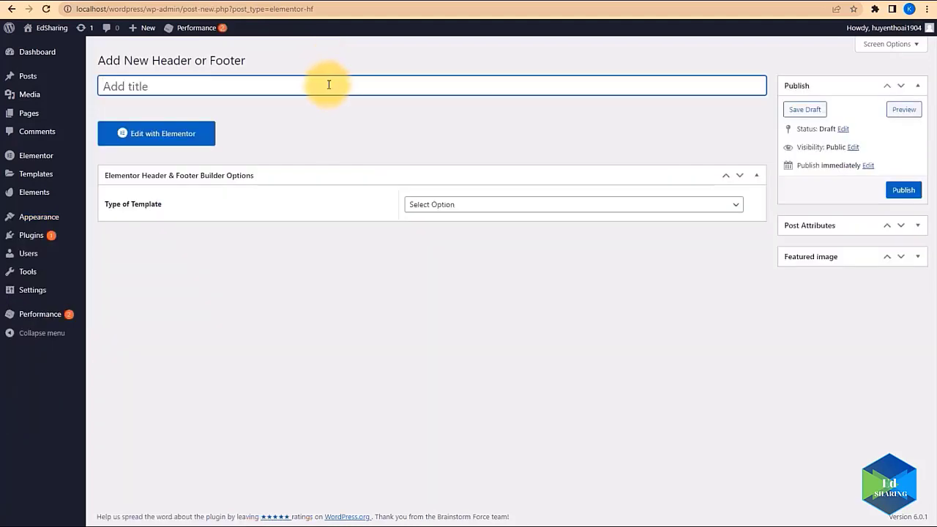
left_click(285, 87)
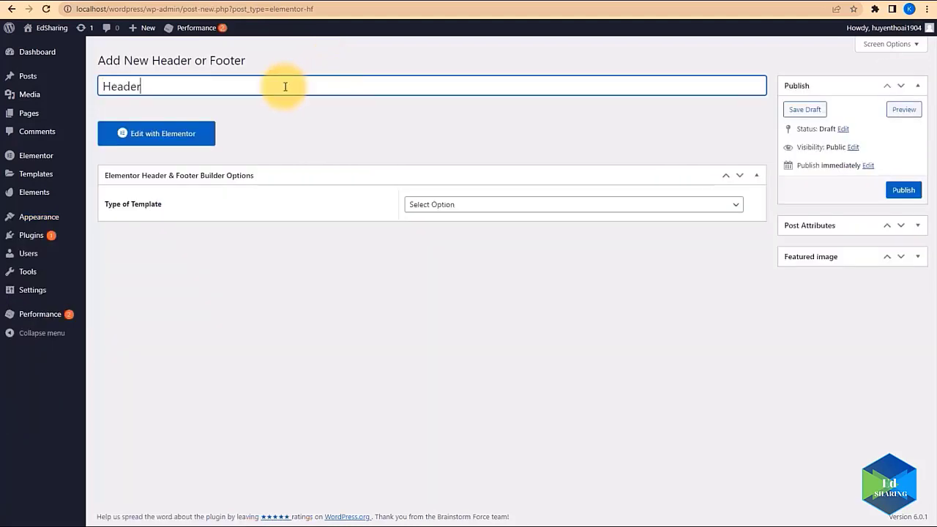
left_click(476, 208)
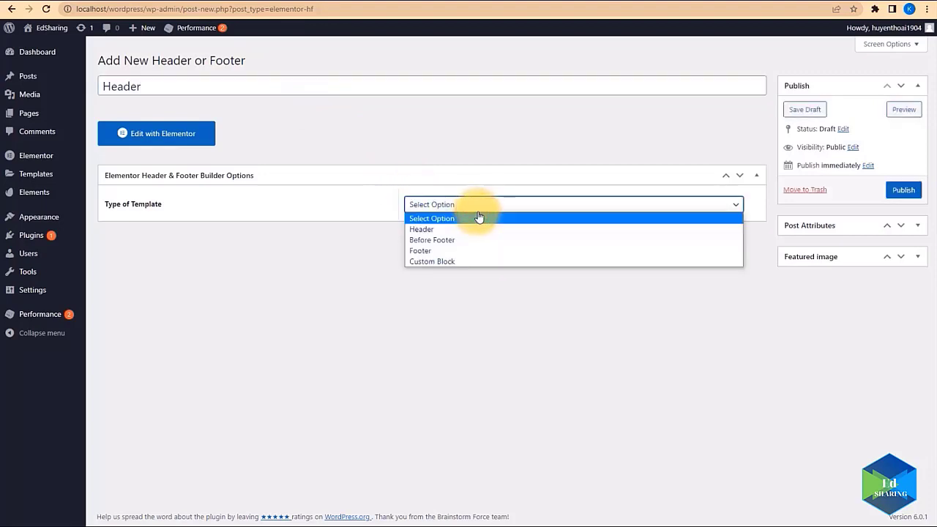
left_click(460, 230)
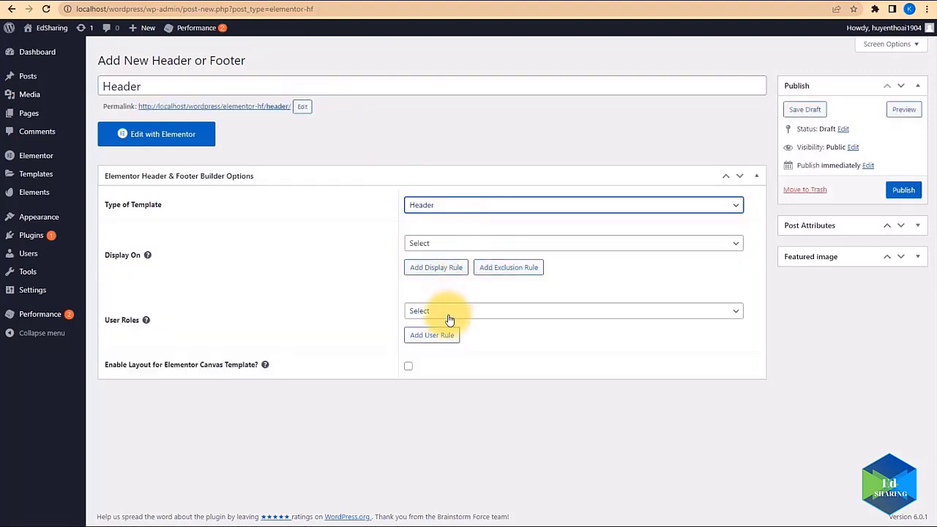
Set the Header template to display on the Entire Website with no extra display rule, and publish it
left_click(437, 268)
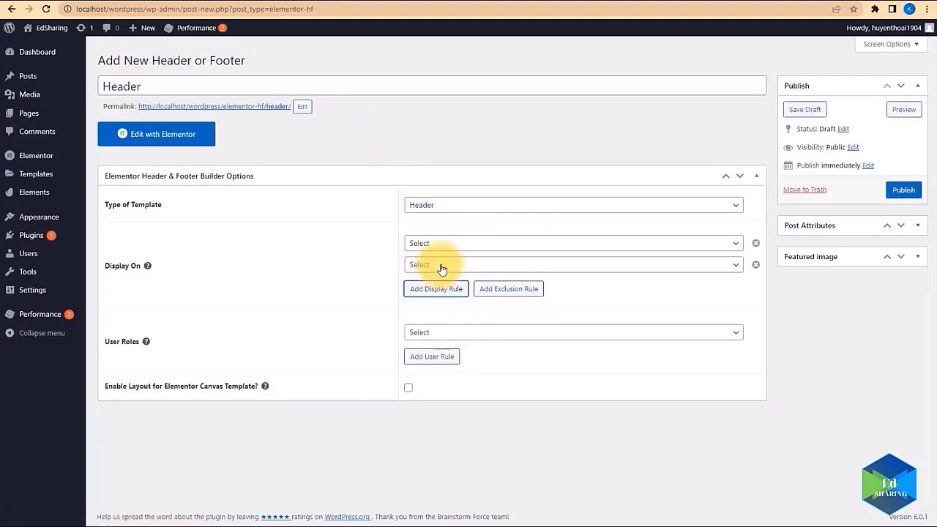
left_click(445, 246)
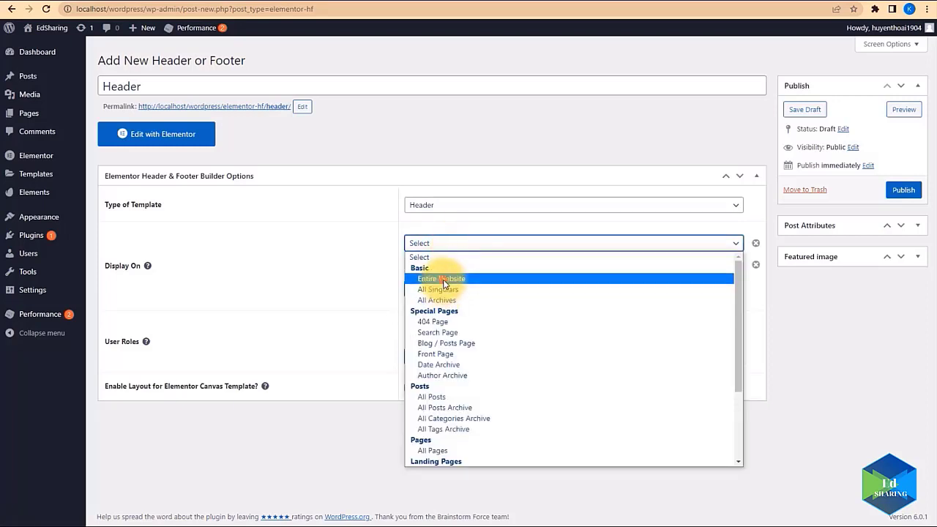
left_click(444, 282)
left_click(755, 264)
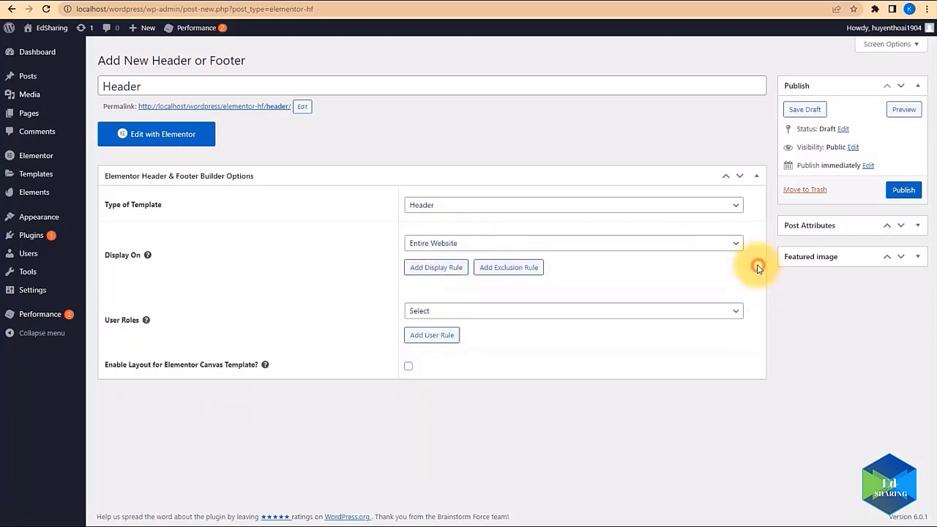
left_click(900, 190)
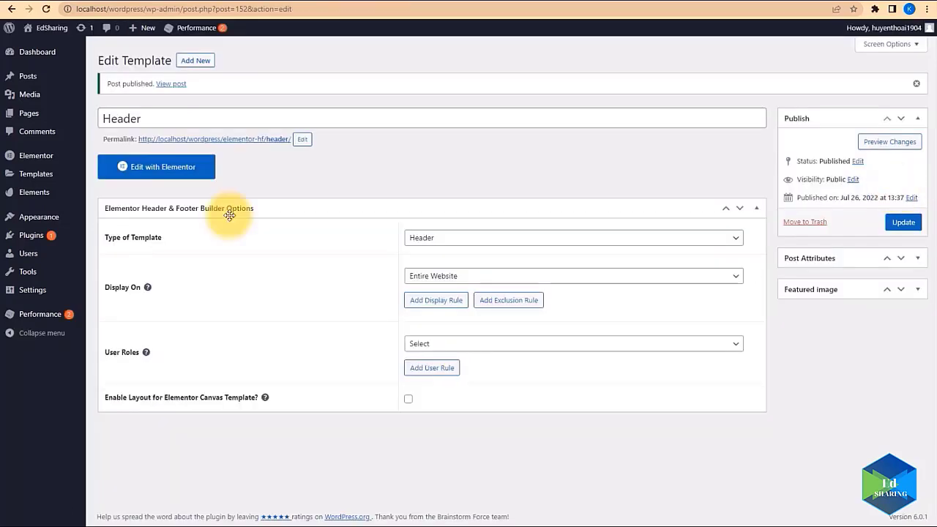
Add and publish a template titled Footer with type Footer, displayed on the Entire Website
left_click(199, 61)
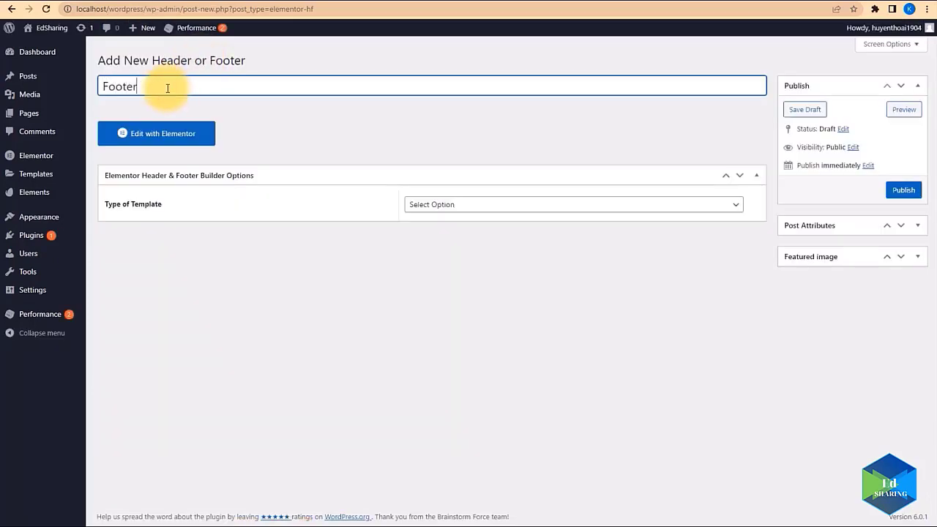
left_click(439, 205)
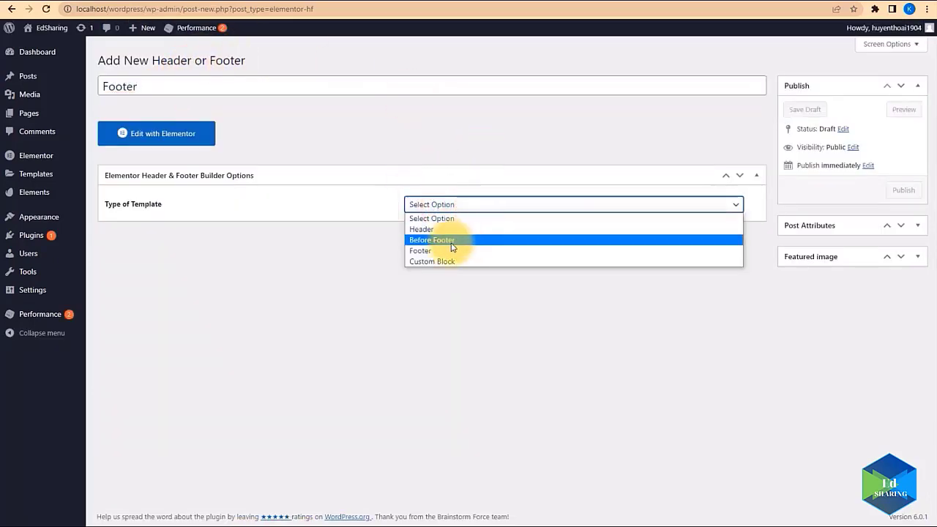
left_click(440, 249)
left_click(448, 249)
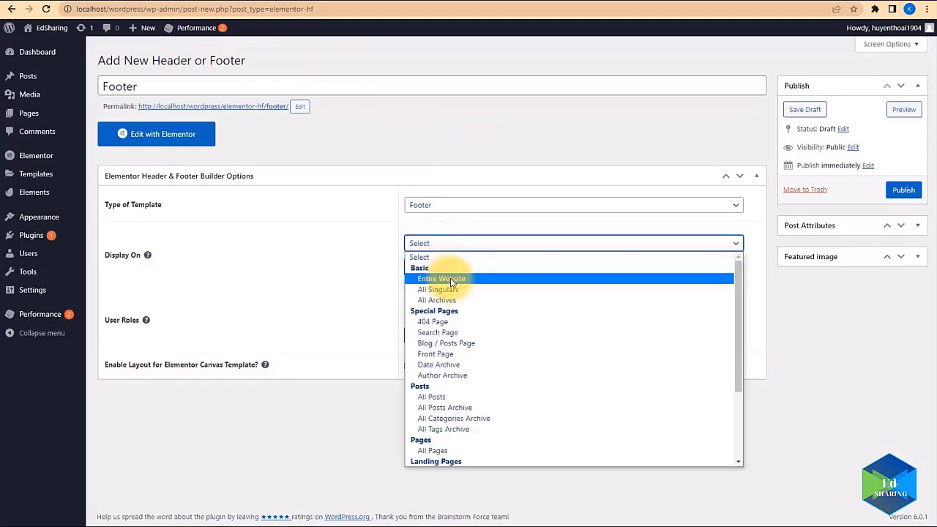
left_click(462, 275)
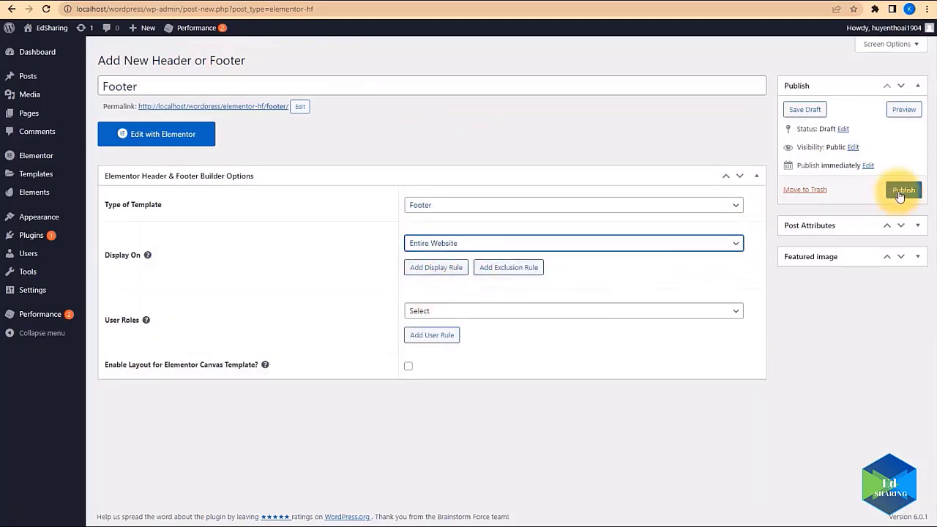
left_click(901, 192)
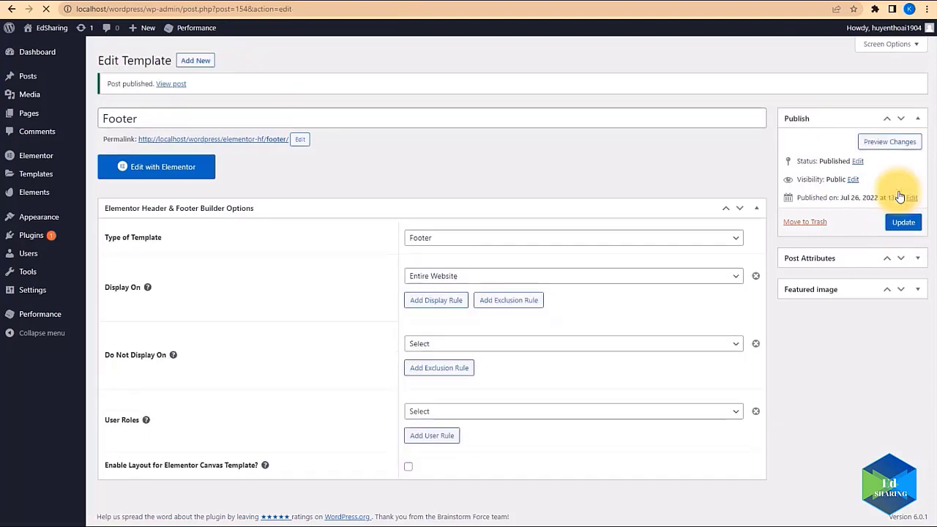
Browse the first page of free template kits in the Envato Elements plugin
mouse_move(31, 195)
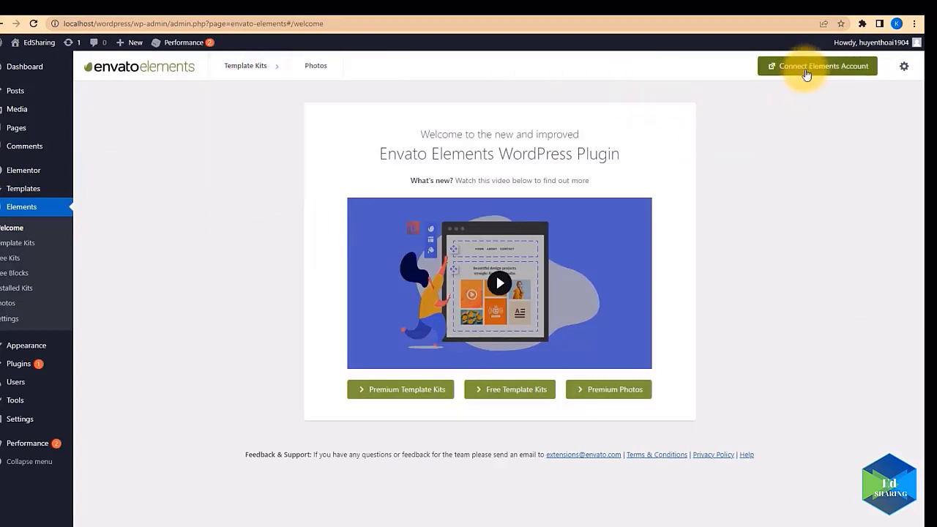
left_click(513, 392)
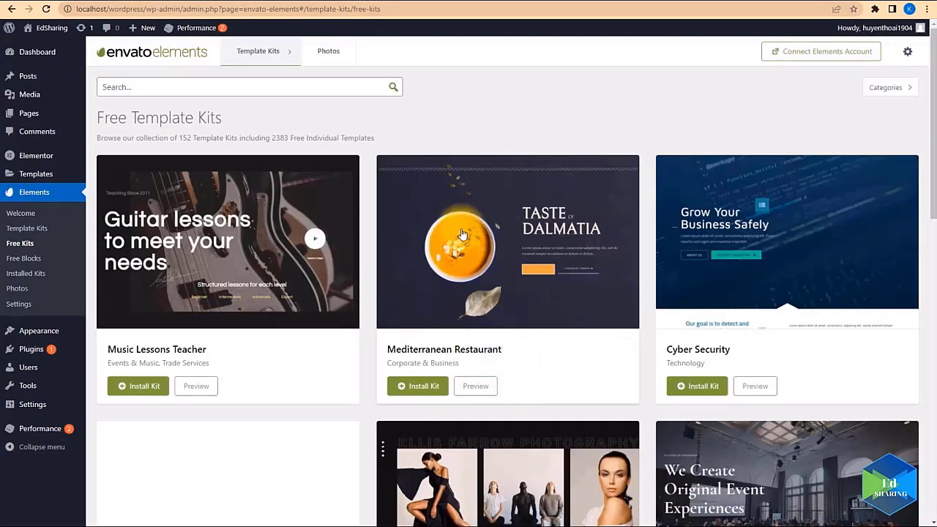
scroll(372, 376, "down", 4)
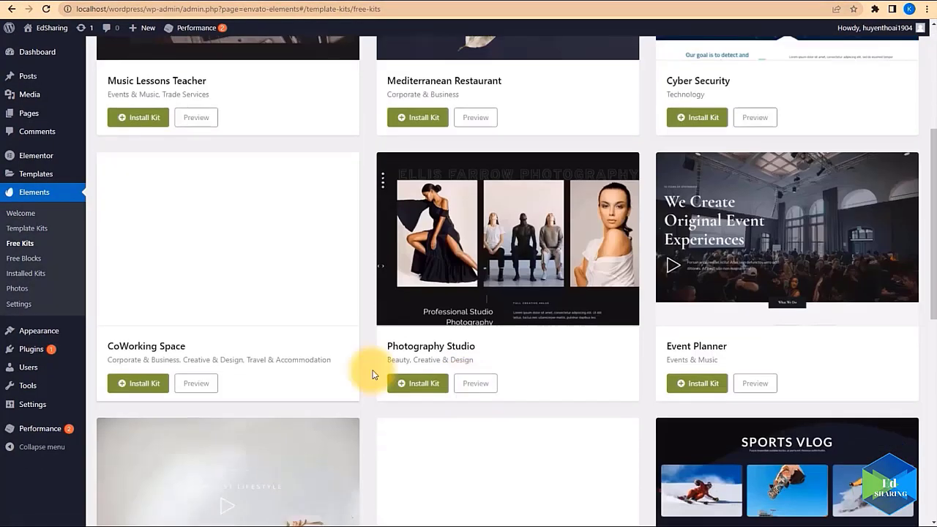
scroll(792, 322, "down", 3)
scroll(792, 323, "up", 7)
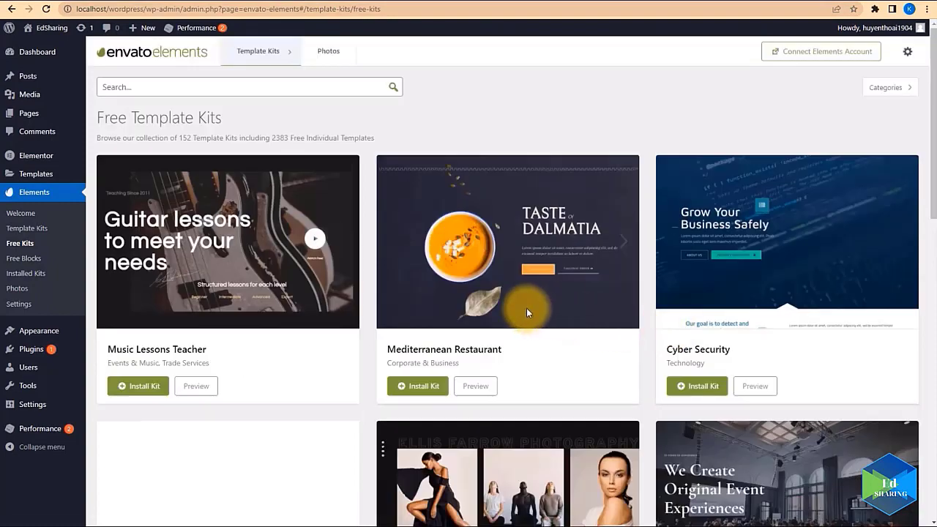
scroll(637, 442, "down", 1)
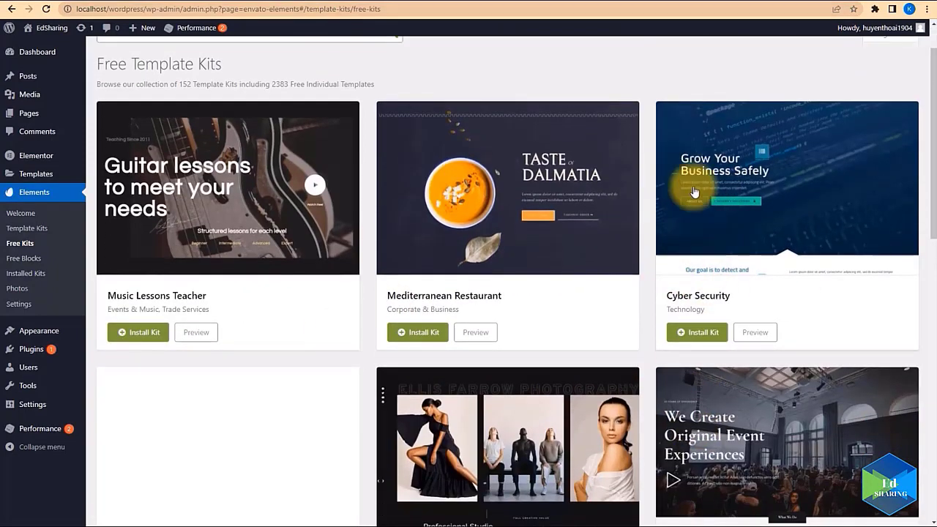
scroll(703, 337, "down", 4)
scroll(679, 348, "down", 6)
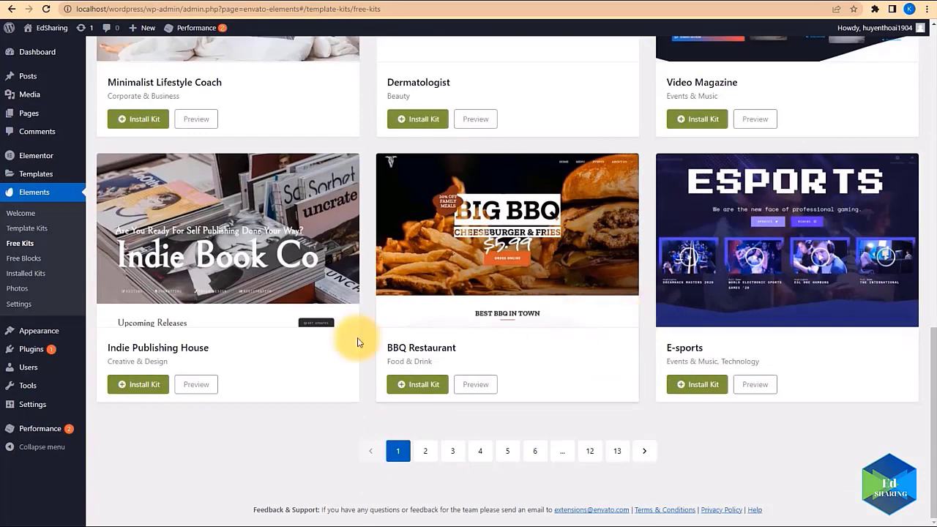
Open the Header template for editing from the Elementor Header & Footer Builder template list
mouse_move(42, 333)
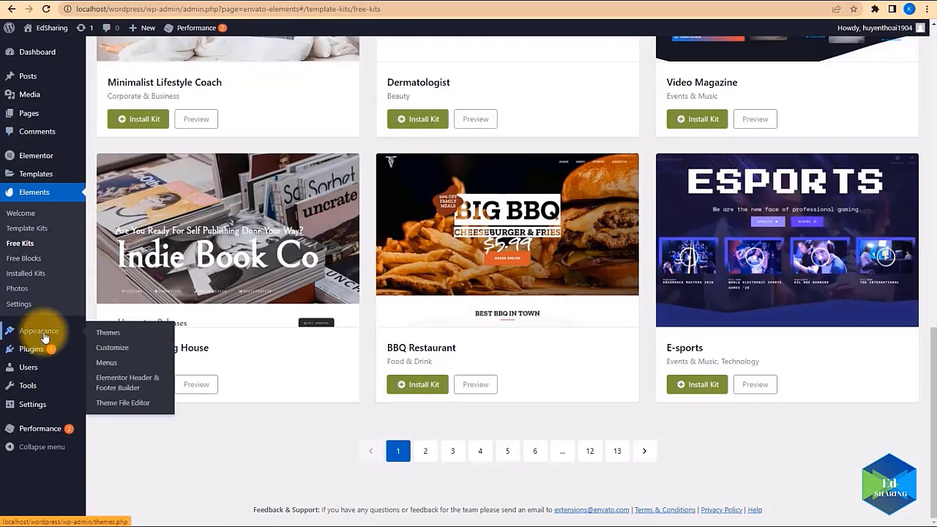
left_click(113, 385)
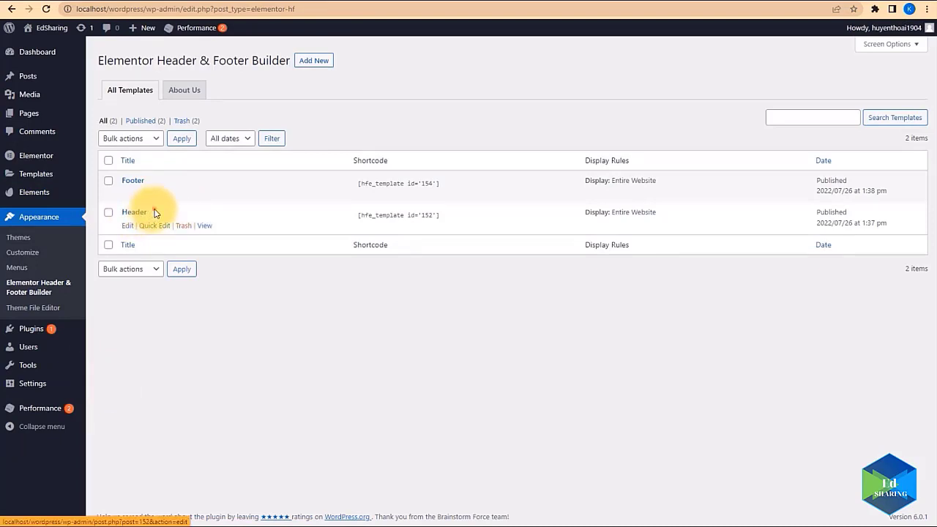
left_click_drag(153, 212, 132, 212)
left_click_drag(156, 182, 135, 182)
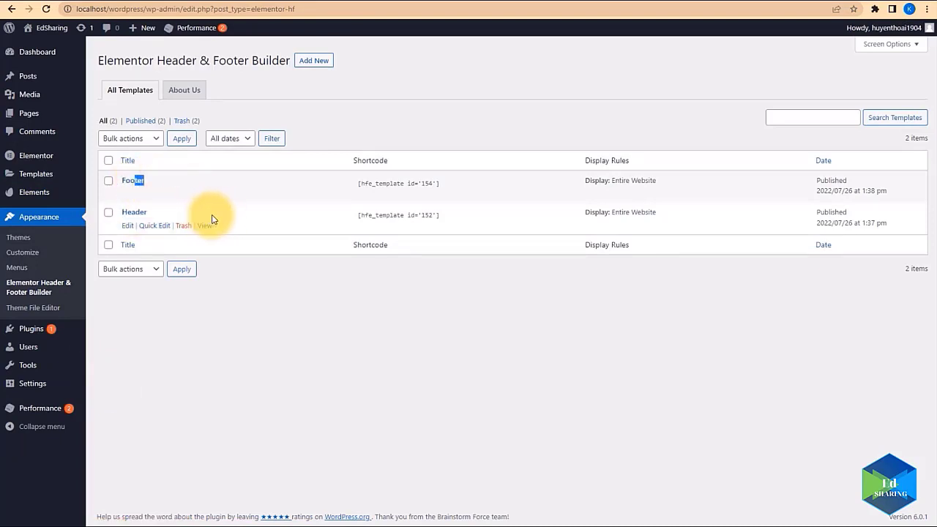
left_click(128, 226)
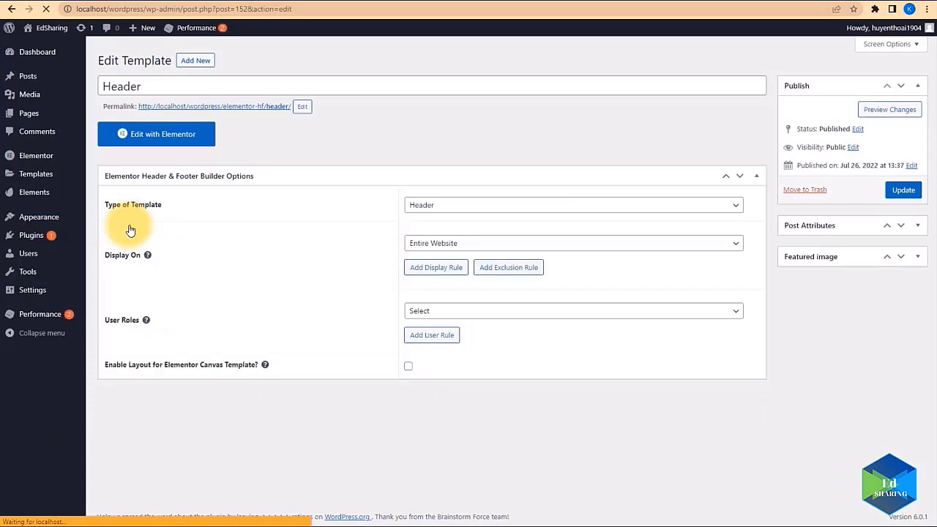
Open the Header template in the Elementor editor and browse the Header category of Envato's free blocks
right_click(148, 140)
left_click(132, 138)
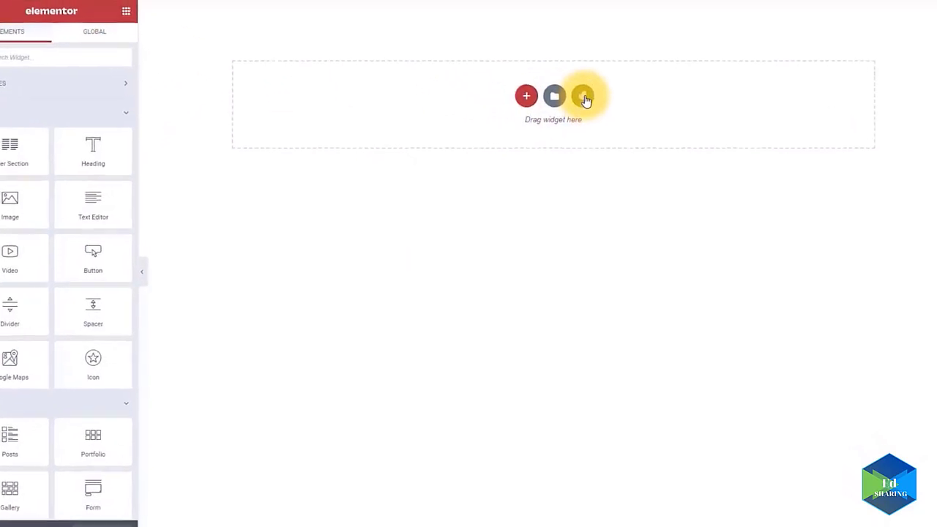
left_click(578, 110)
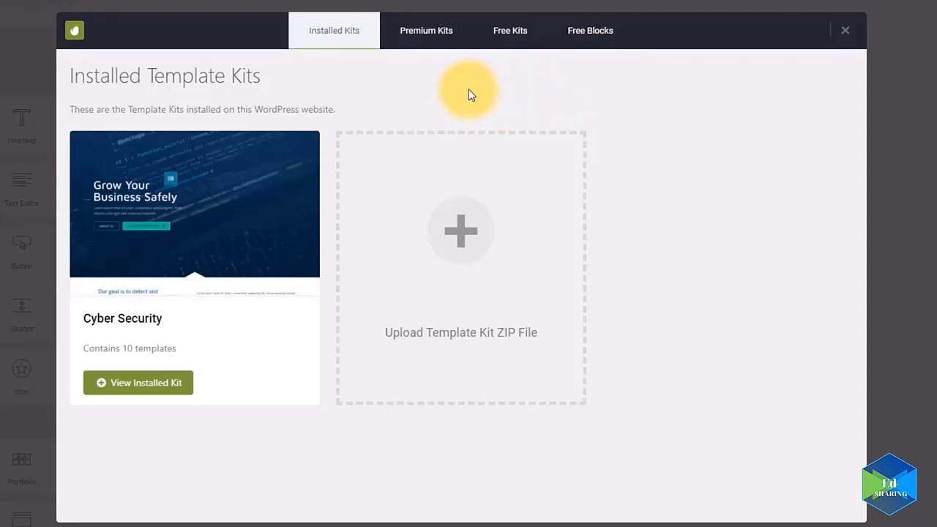
left_click(519, 49)
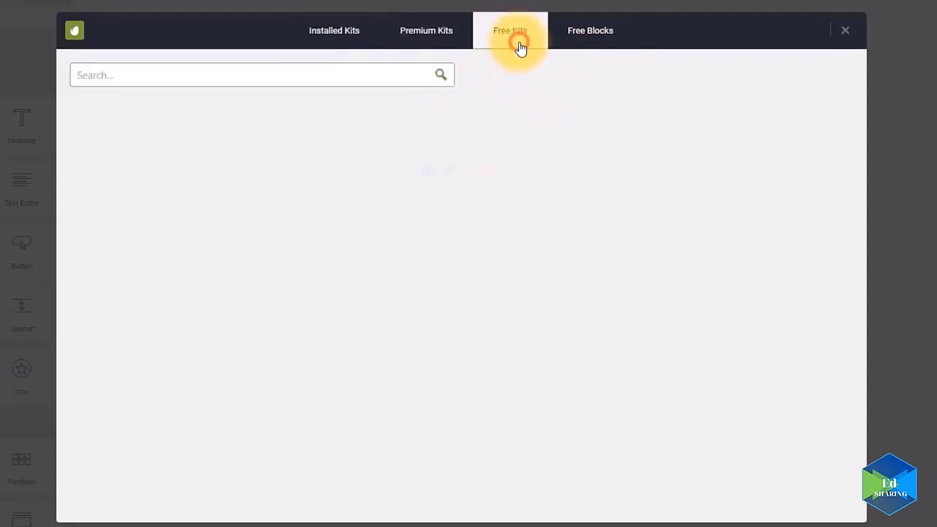
left_click(578, 37)
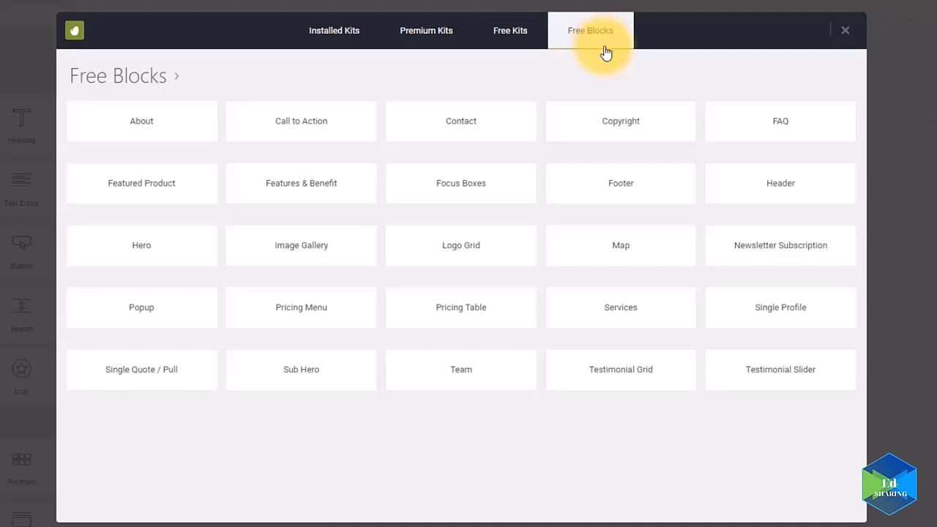
left_click(784, 181)
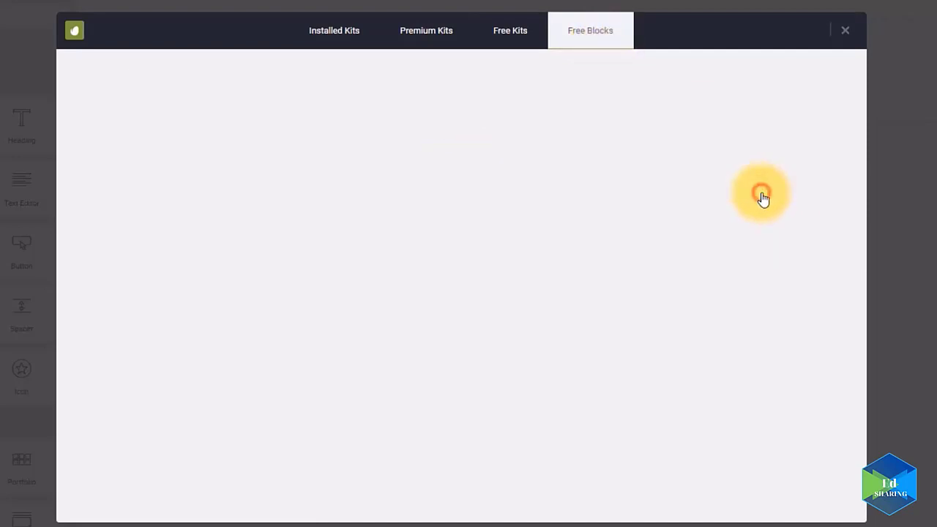
Insert the free Header (with Nav) block that has a small icon, WEBSITE NAME text and an outlined rounded button
scroll(561, 186, "down", 1)
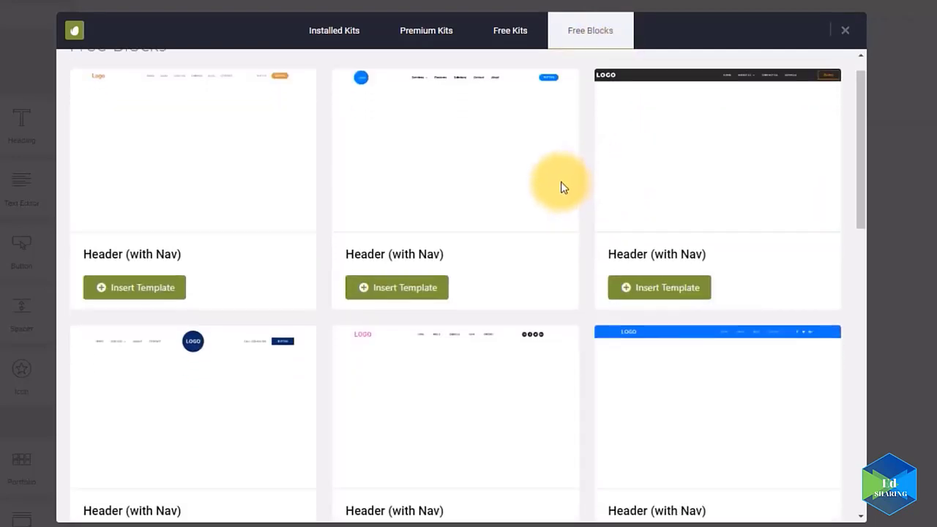
scroll(676, 203, "down", 3)
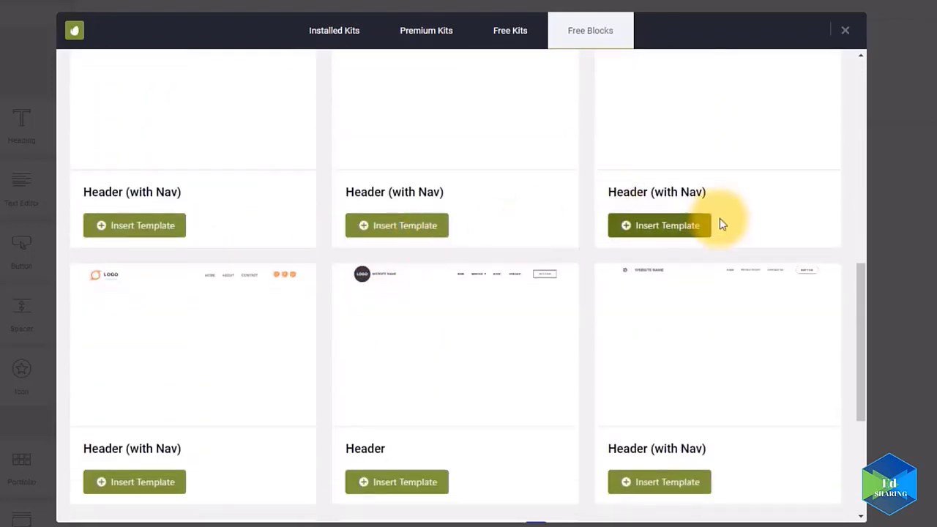
scroll(524, 284, "down", 2)
scroll(478, 280, "up", 4)
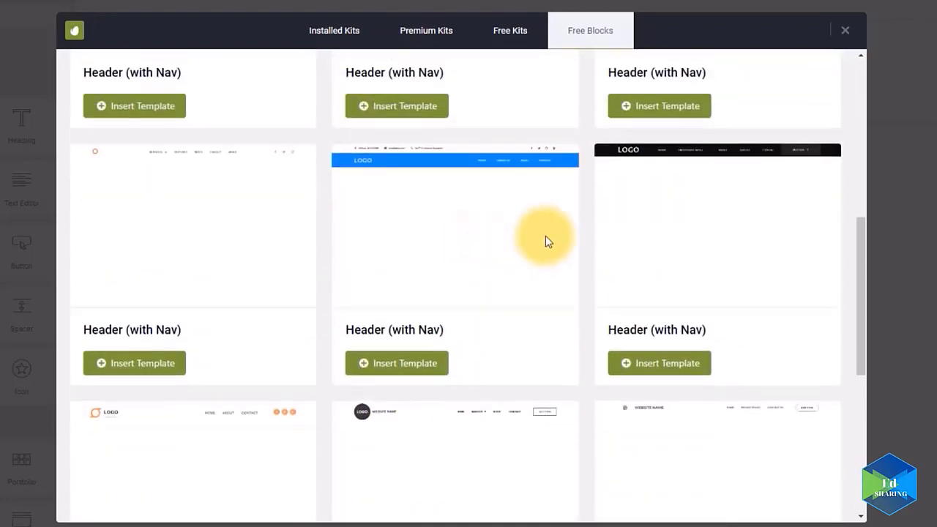
scroll(549, 241, "down", 2)
scroll(578, 234, "down", 1)
left_click(653, 416)
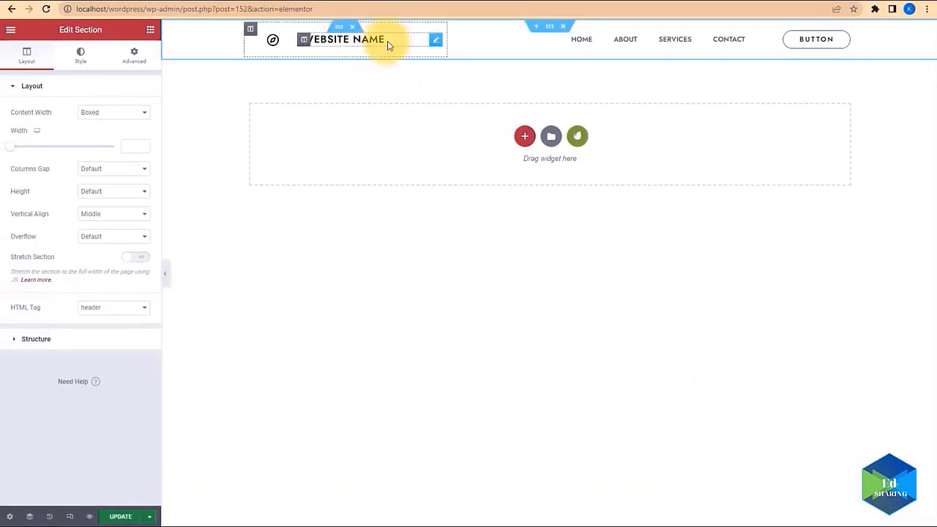
Assign Main Menu to the header's navigation widget and change the website name heading to "Ed SHARING"
left_click(538, 46)
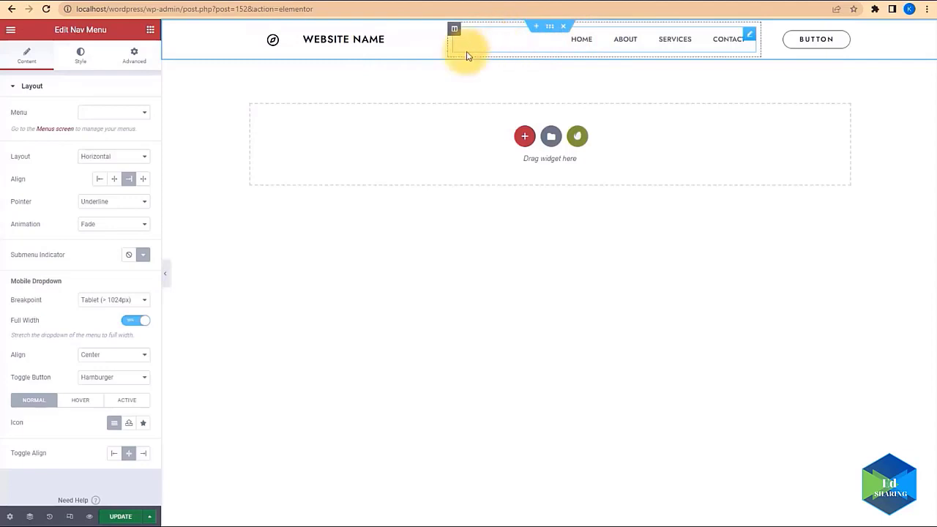
left_click(136, 113)
left_click(131, 125)
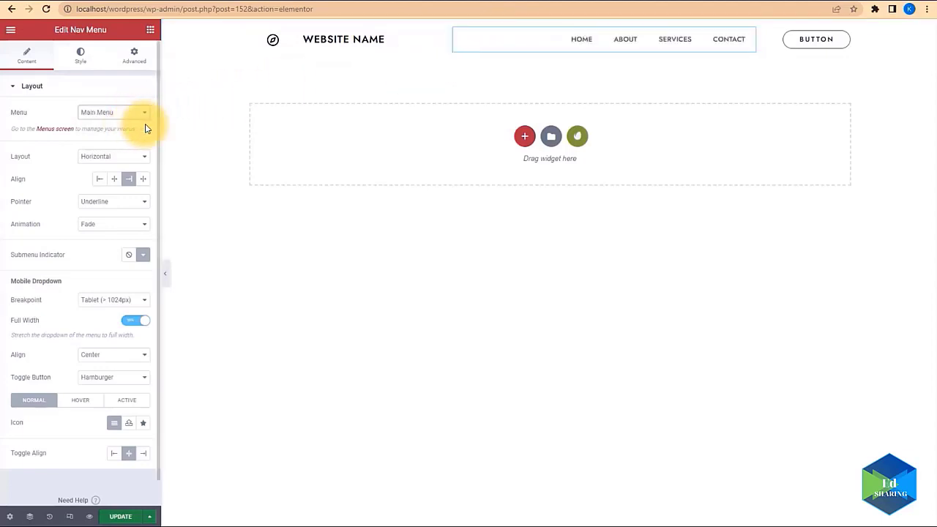
left_click(364, 40)
left_click_drag(399, 39, 303, 37)
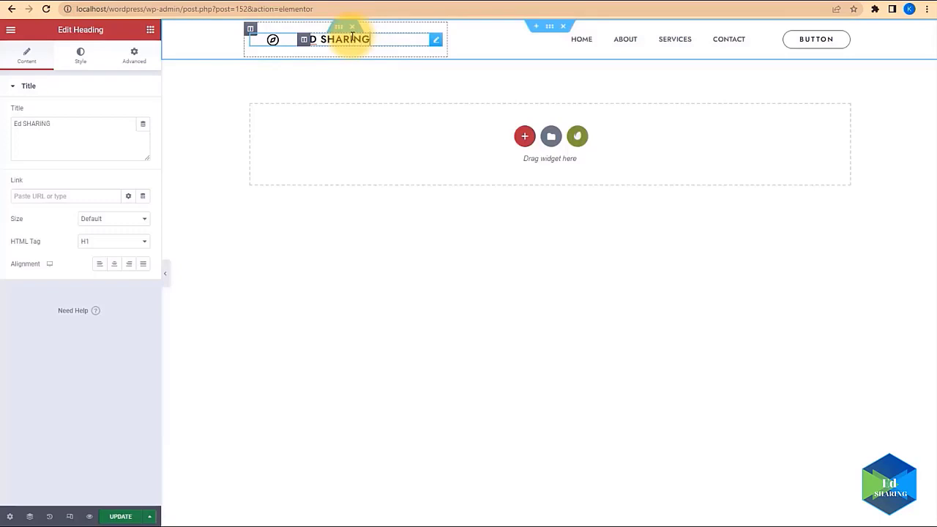
Examine the logo image settings and the site name heading's typography and text color options
left_click(273, 42)
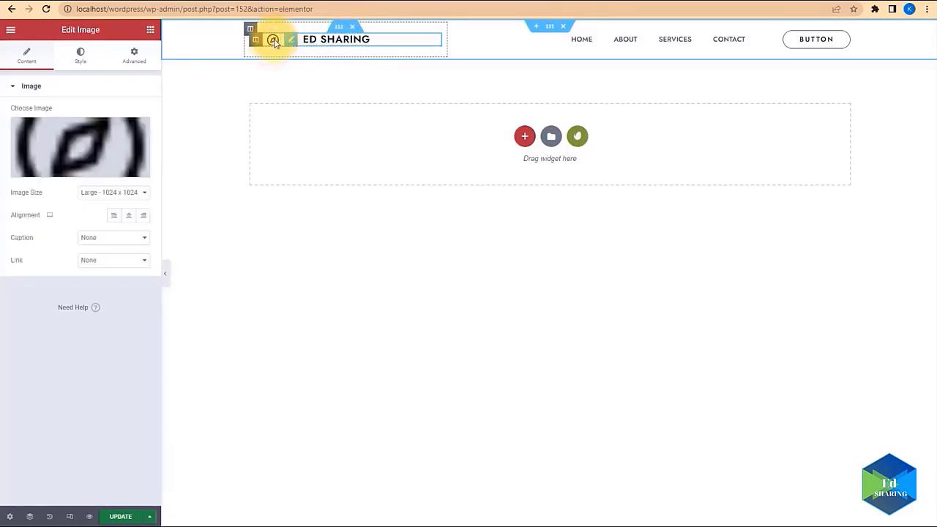
mouse_move(109, 148)
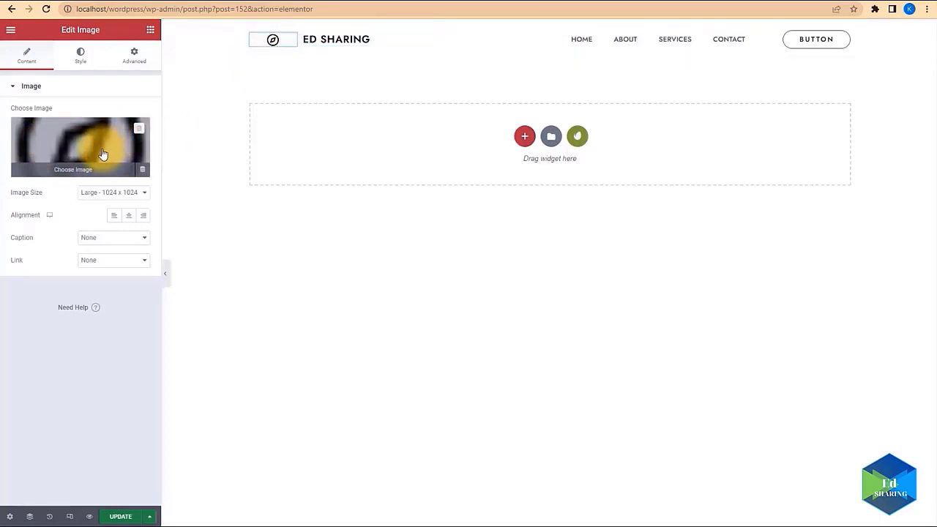
left_click(330, 41)
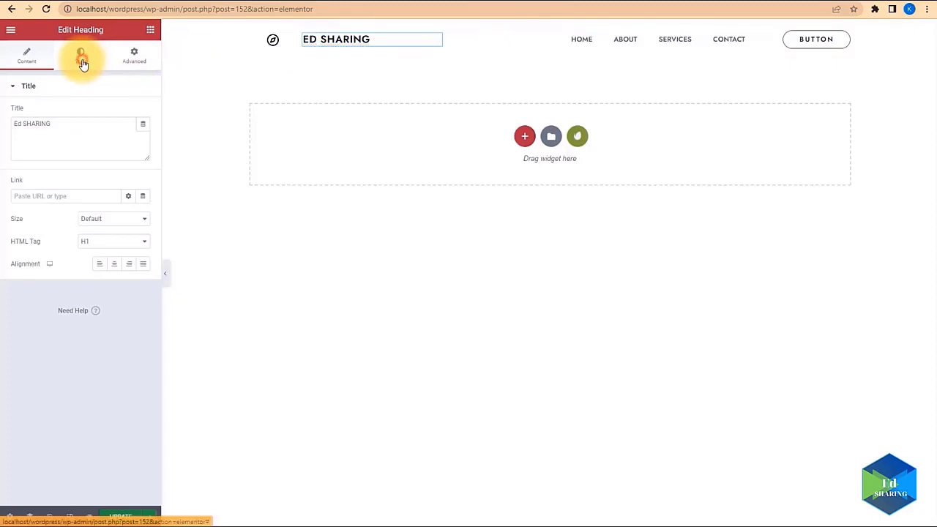
left_click(82, 59)
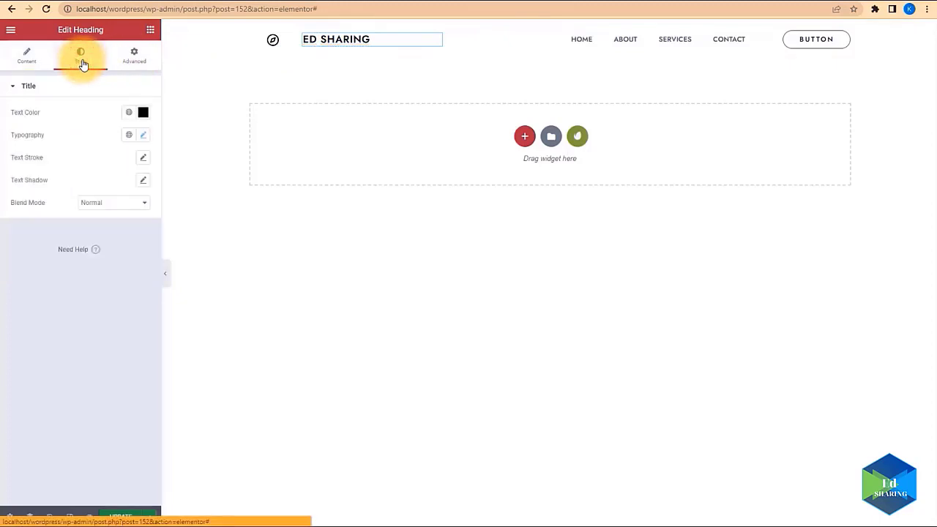
left_click(144, 135)
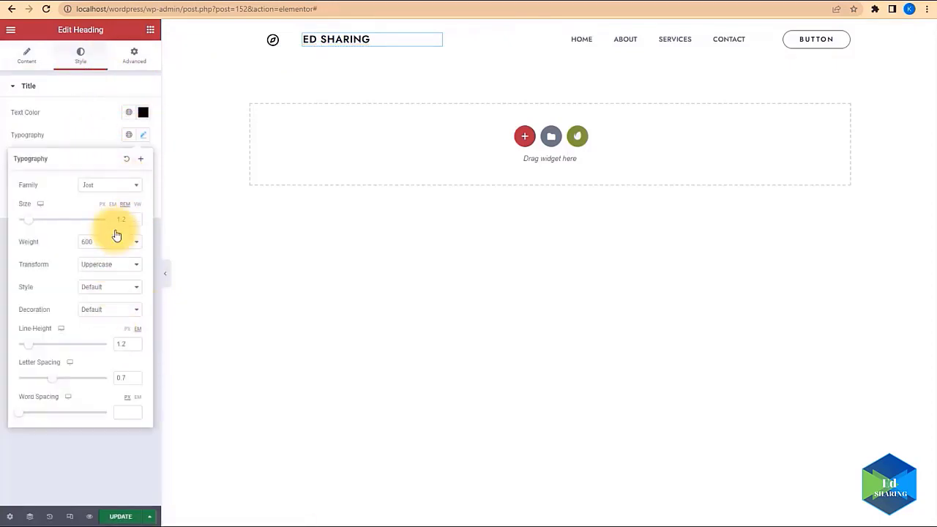
left_click(142, 113)
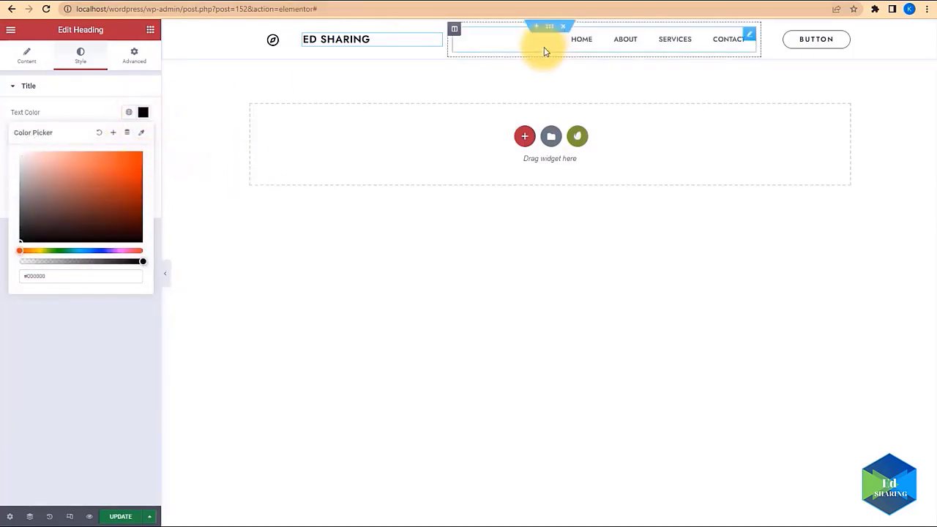
Change the header button's text to "Donate Me"
left_click(651, 50)
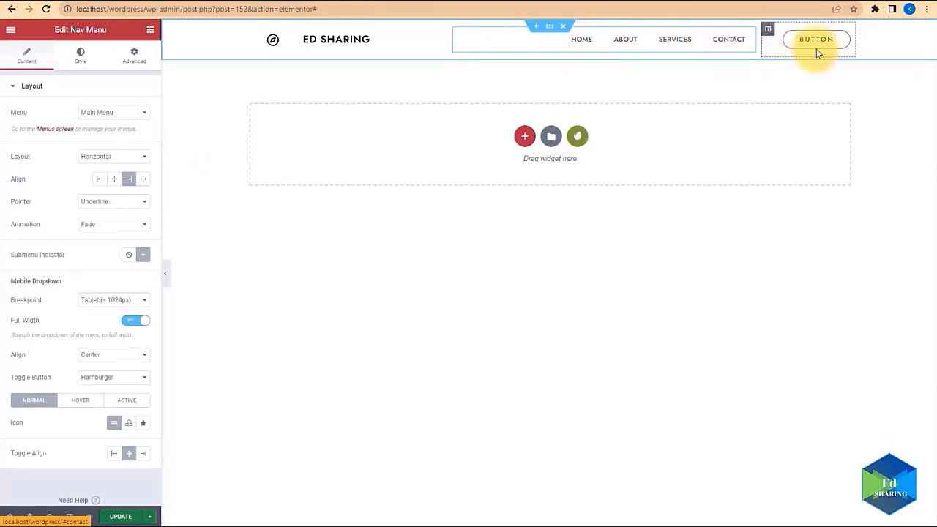
left_click(842, 39)
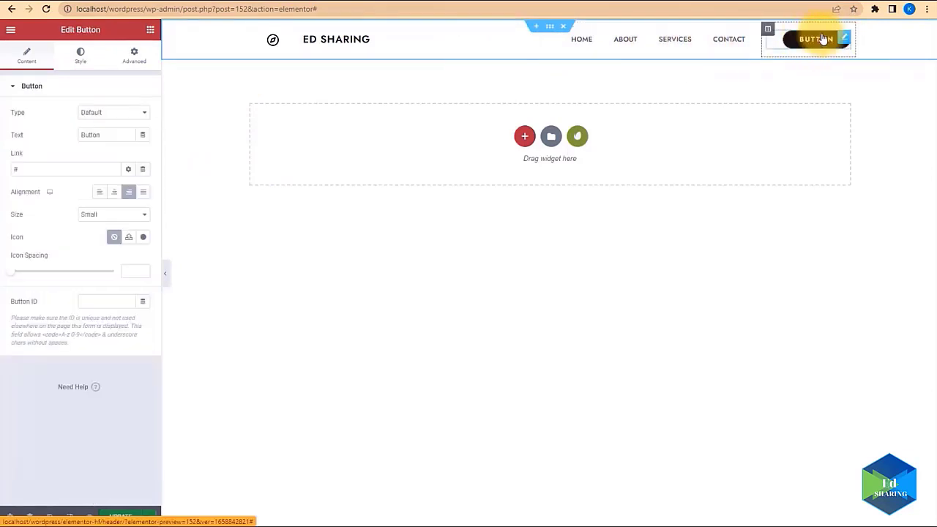
double_click(109, 136)
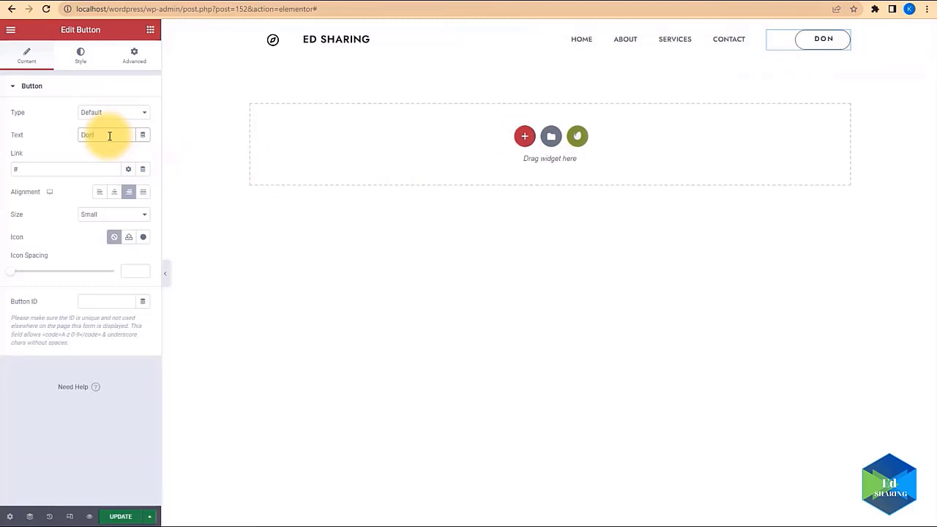
type("Donate Me")
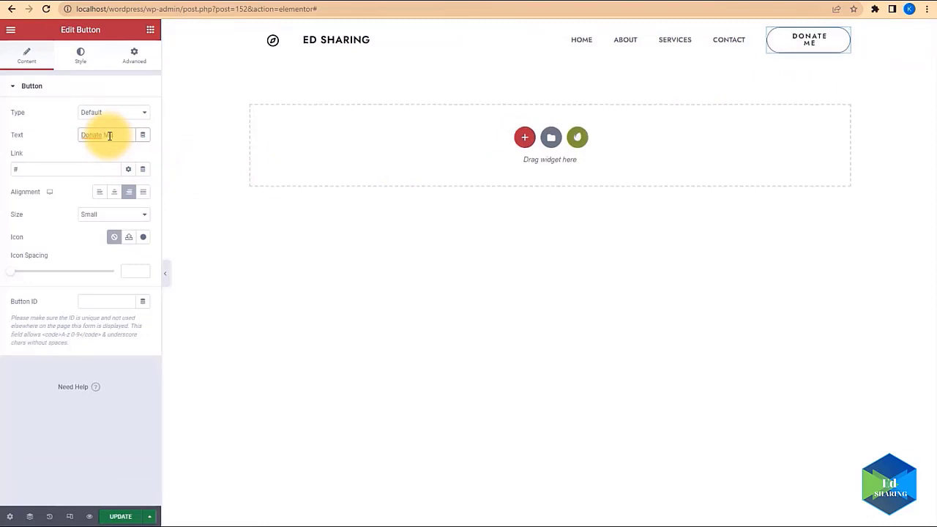
Set the Donate Me button's size to Extra Small and its alignment to Center
left_click(103, 214)
left_click(110, 226)
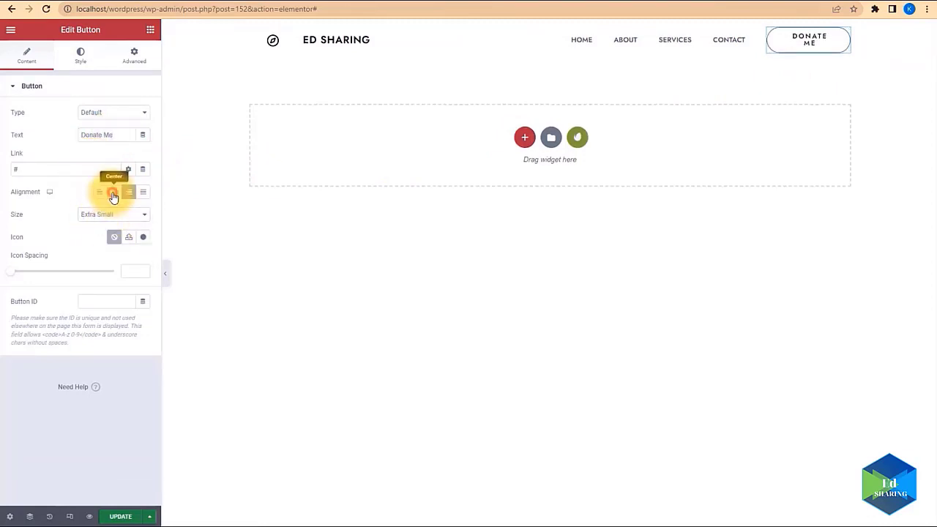
left_click(113, 192)
left_click(805, 40)
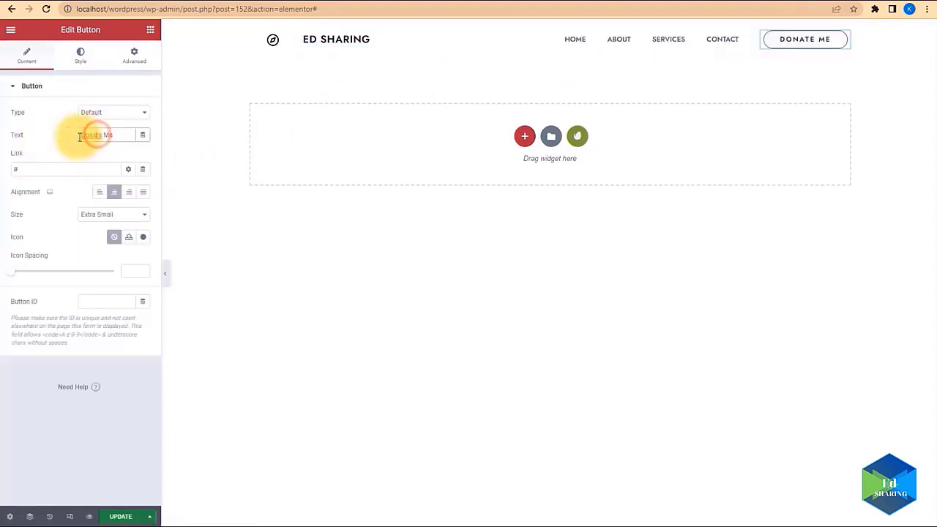
Link the Donate Me button to facebook.com/youraccount and set the link to open in a new window
double_click(23, 168)
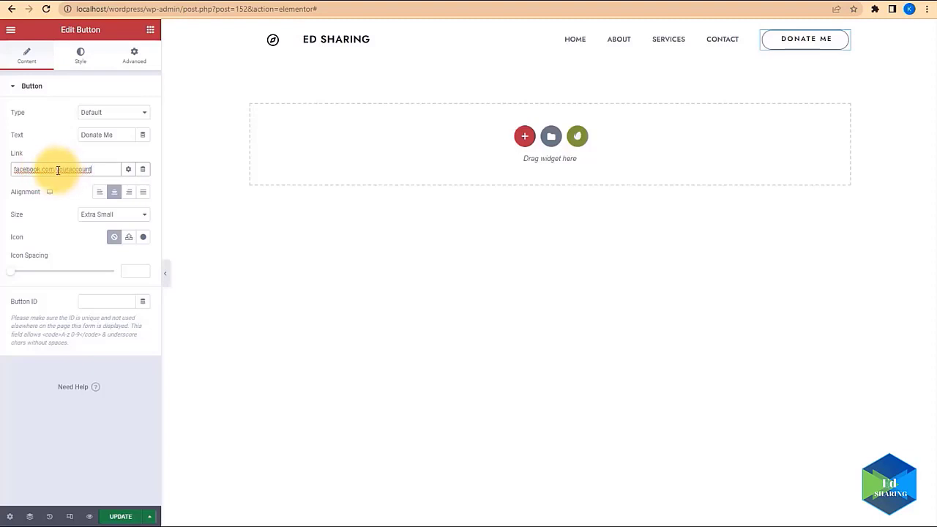
left_click(468, 88)
left_click(842, 39)
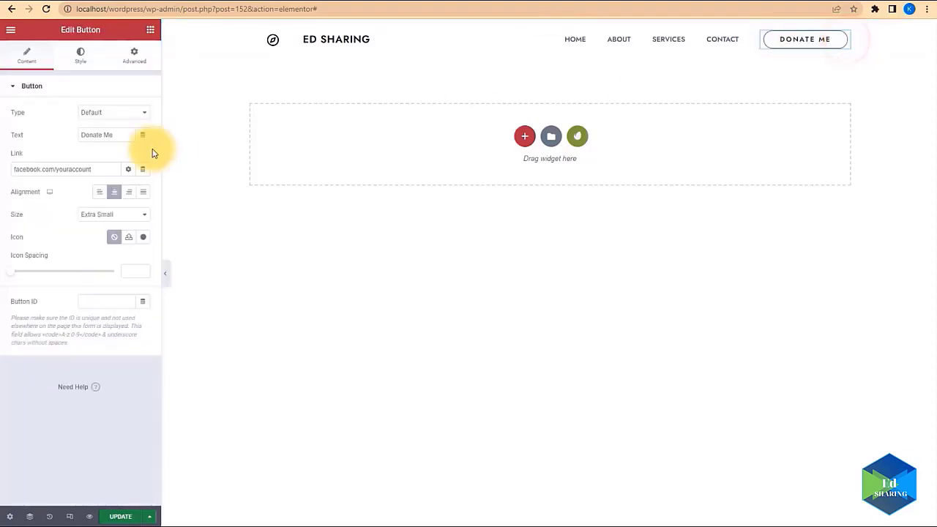
left_click(129, 171)
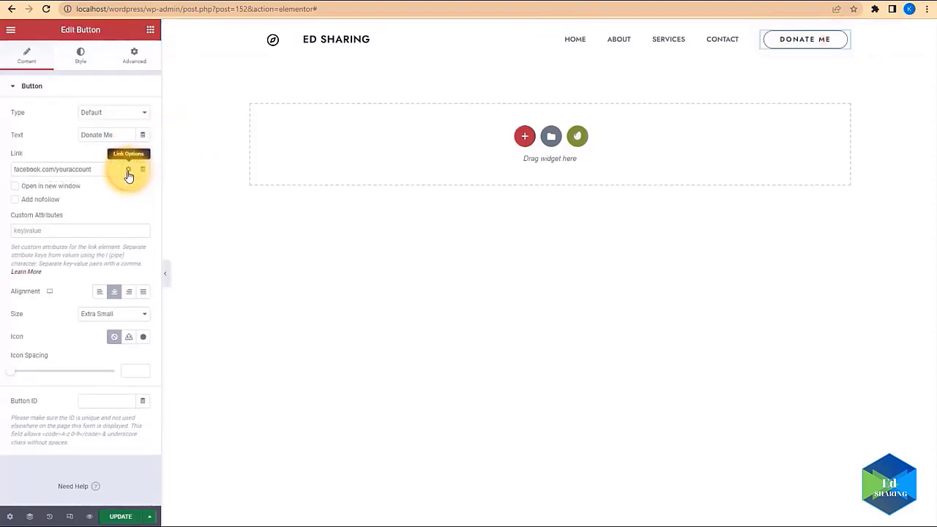
left_click(16, 187)
left_click(325, 232)
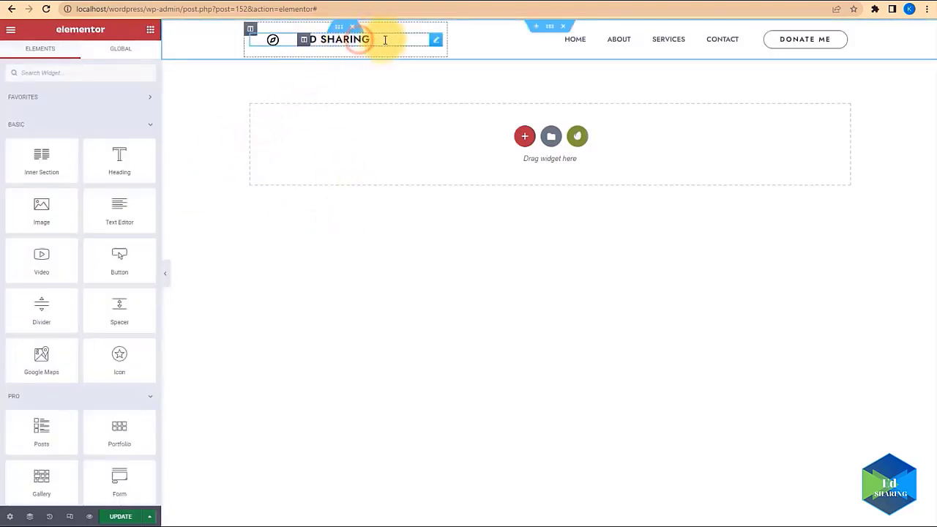
Try a red text color on the site name heading and revert it to black
left_click(347, 39)
left_click(143, 112)
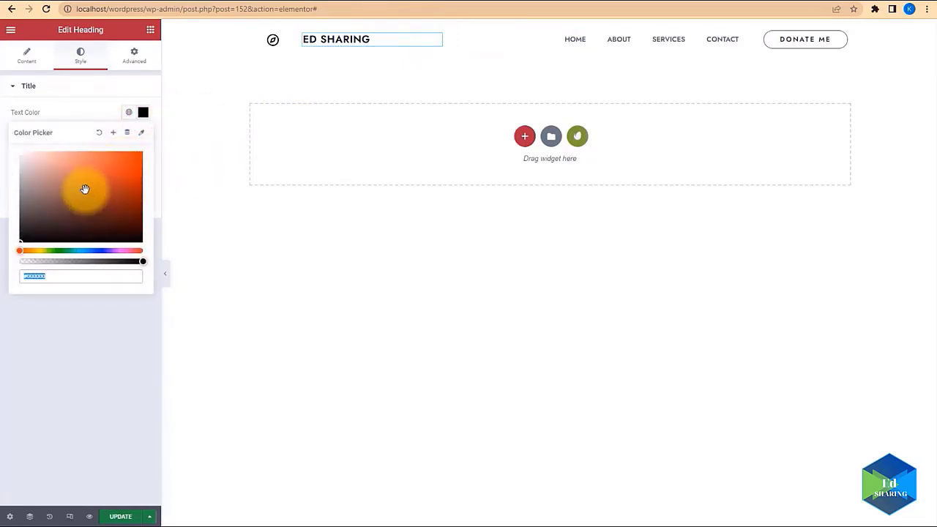
left_click(112, 182)
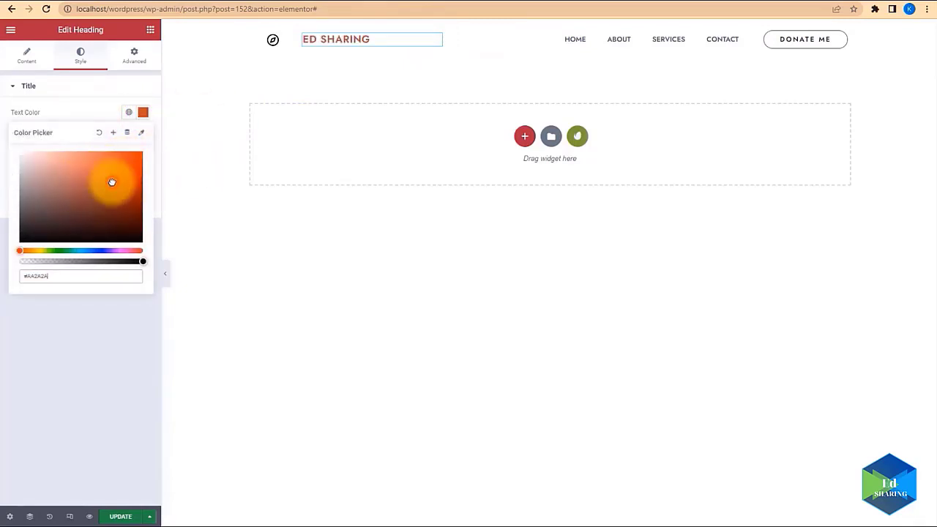
left_click(235, 272)
Try other background colors on the header section, leave it at #FFFFFF, and update the template
left_click(549, 29)
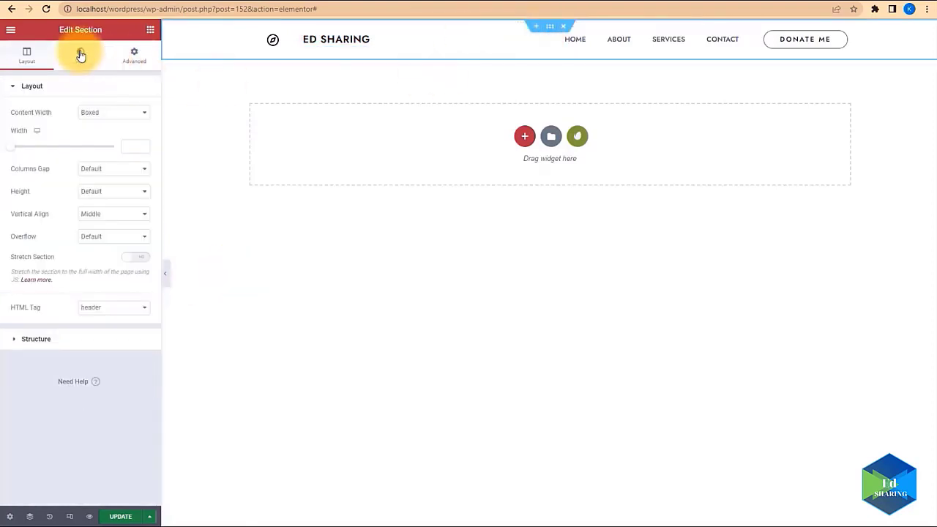
left_click(80, 55)
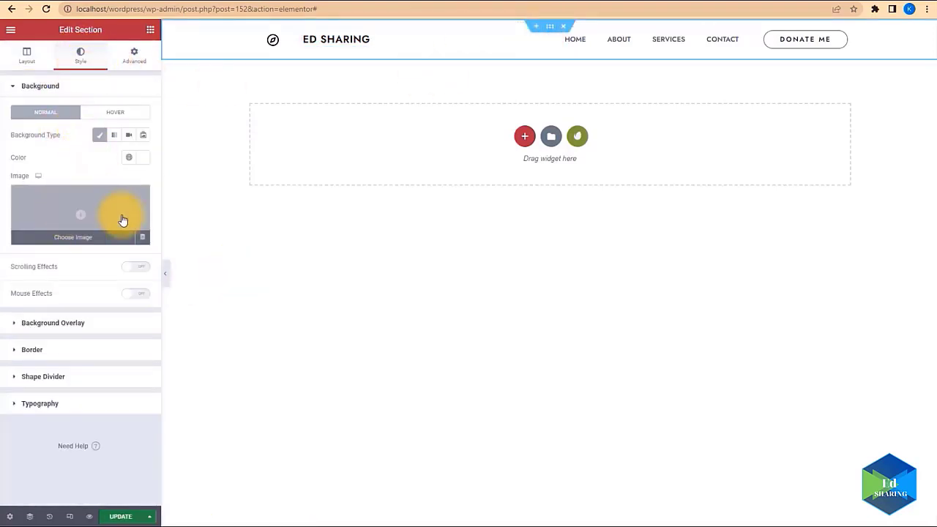
left_click(141, 159)
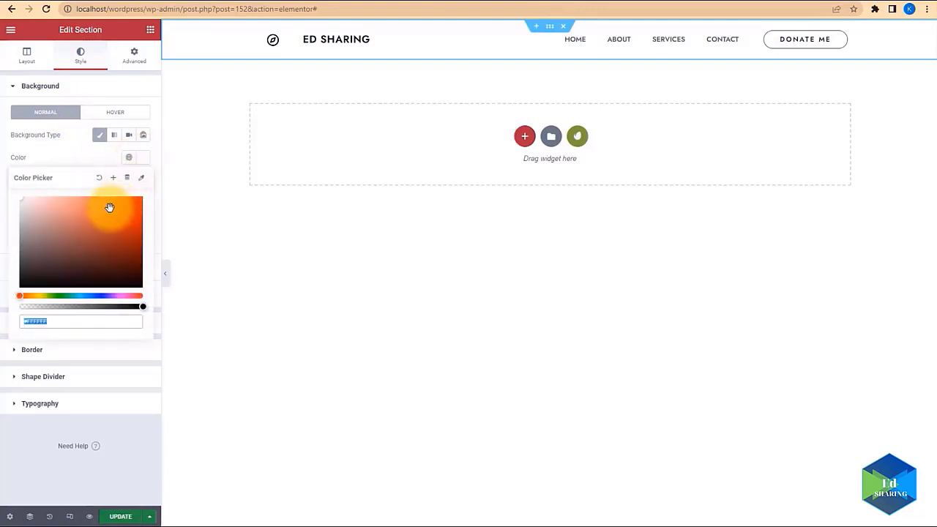
left_click_drag(110, 207, 34, 199)
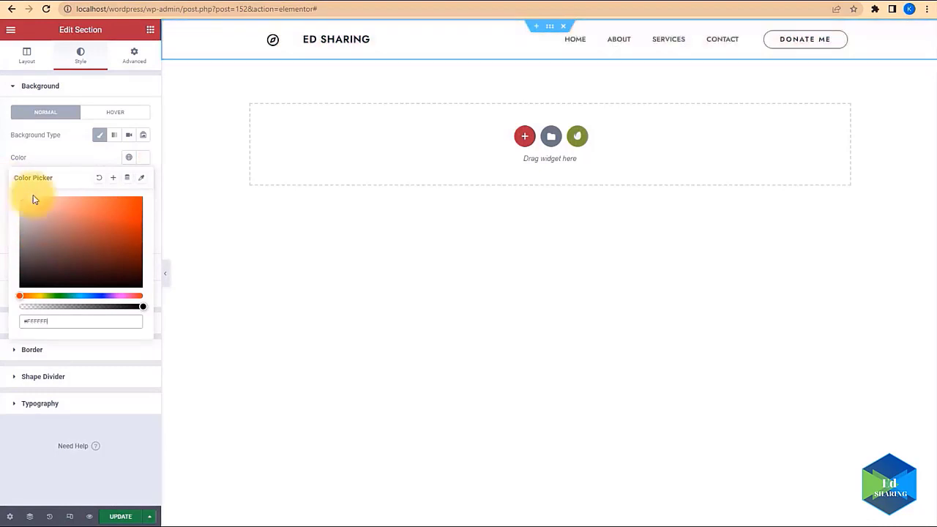
left_click(304, 318)
left_click(121, 518)
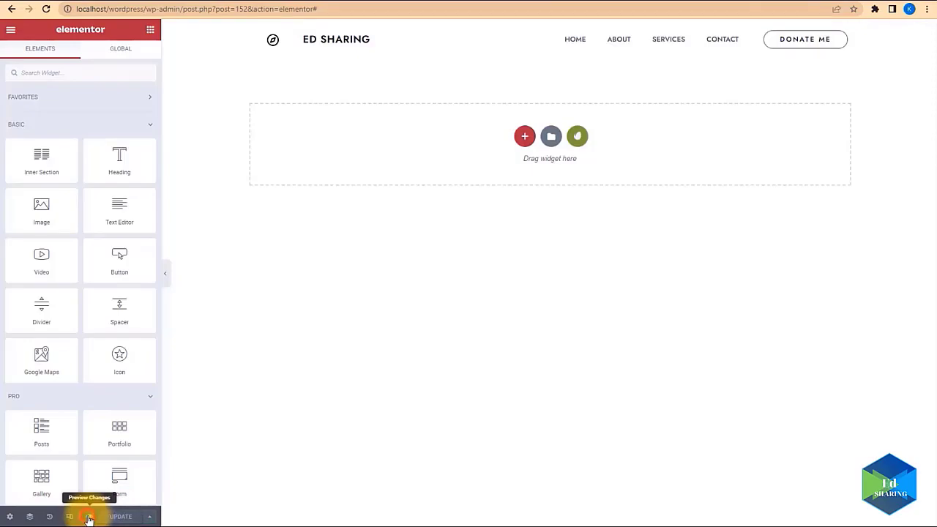
Preview the header template's changes, then exit the Elementor editor to the WordPress dashboard
left_click(88, 518)
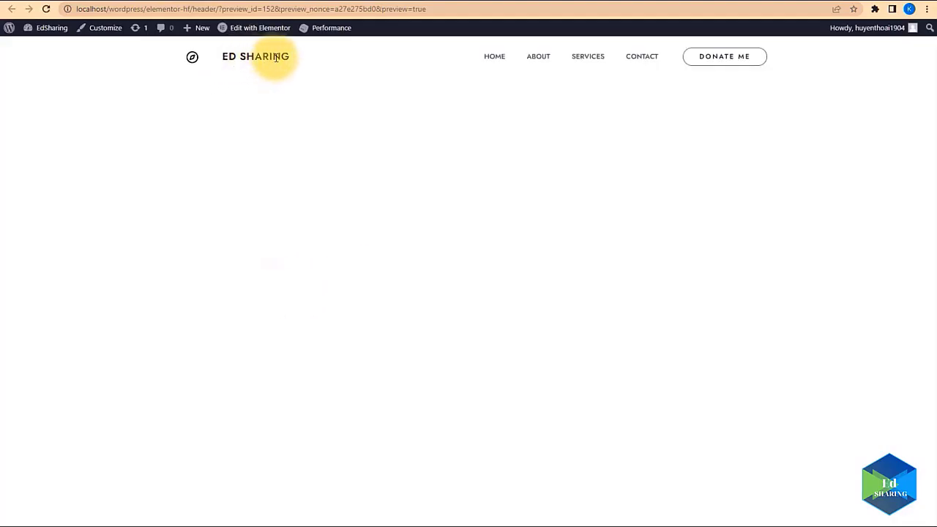
left_click(276, 58)
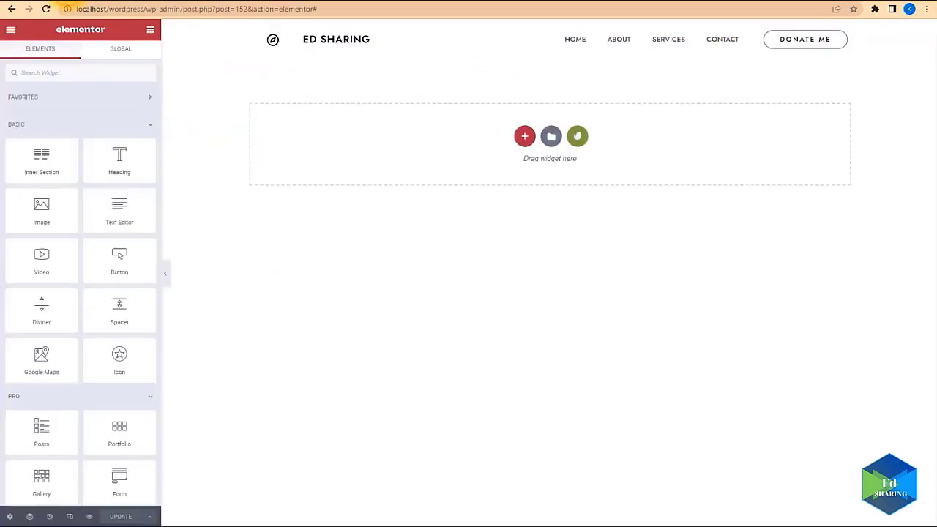
left_click(10, 29)
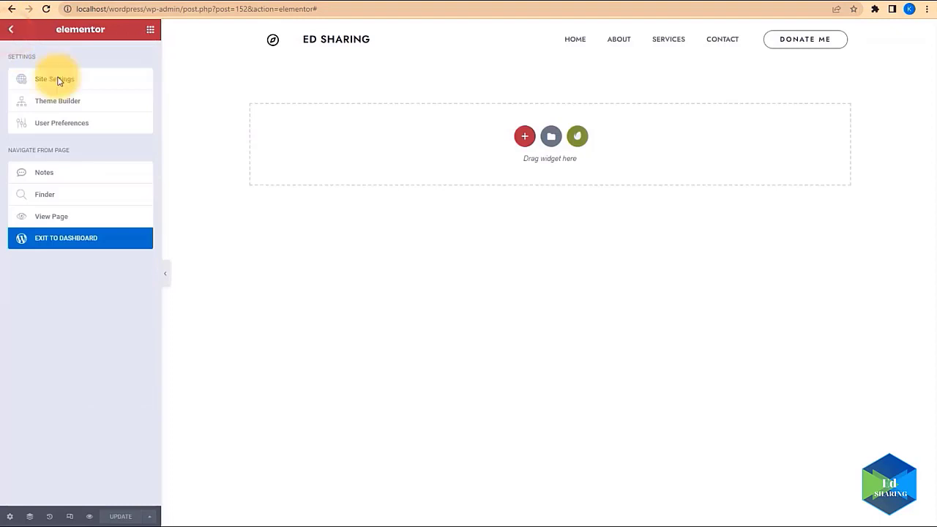
left_click(72, 240)
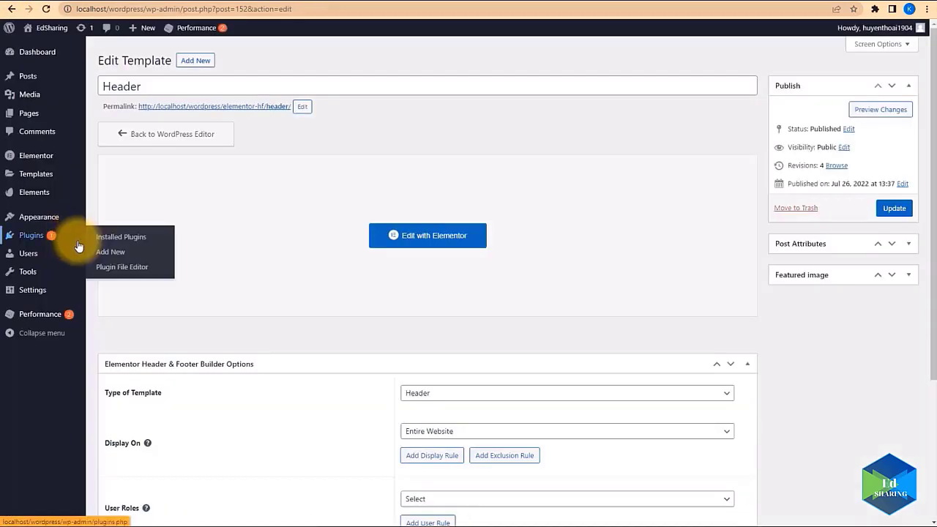
Open the Footer template from the Elementor Header & Footer Builder and edit it with Elementor
mouse_move(52, 225)
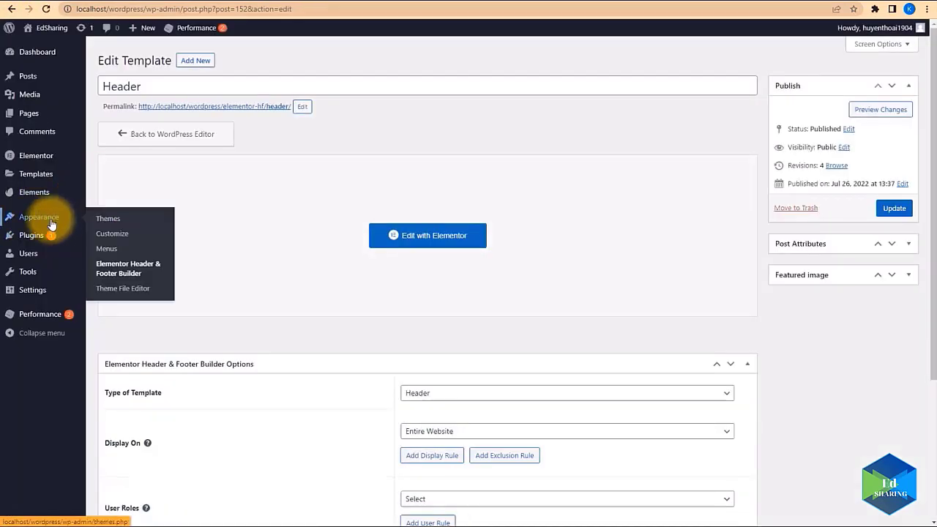
left_click(123, 271)
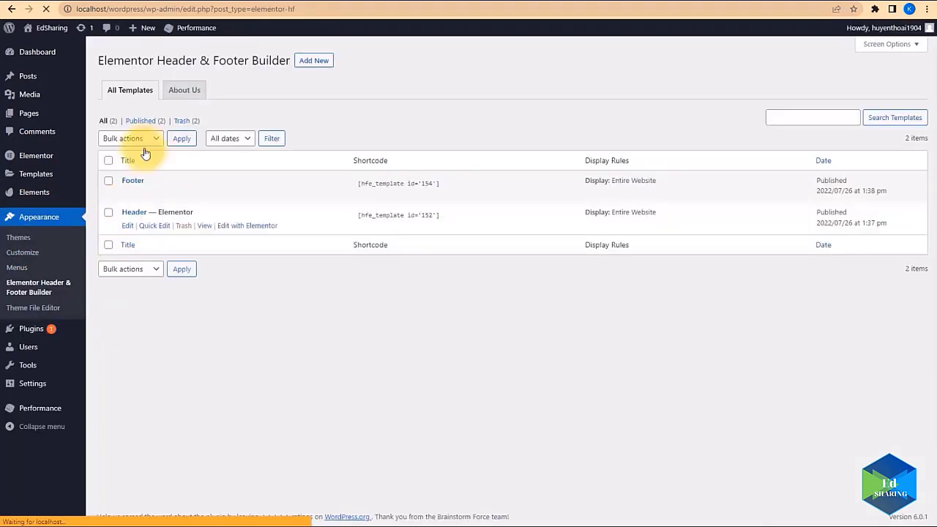
left_click(125, 194)
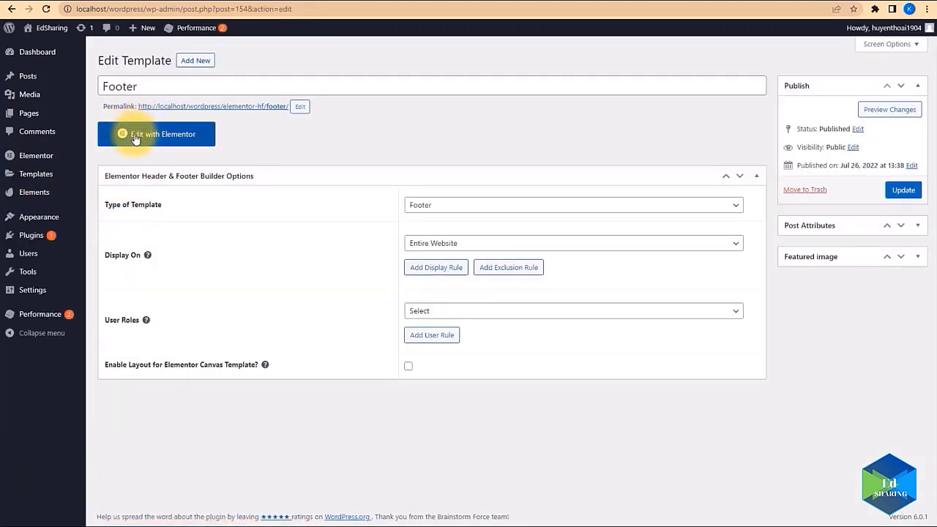
left_click(136, 136)
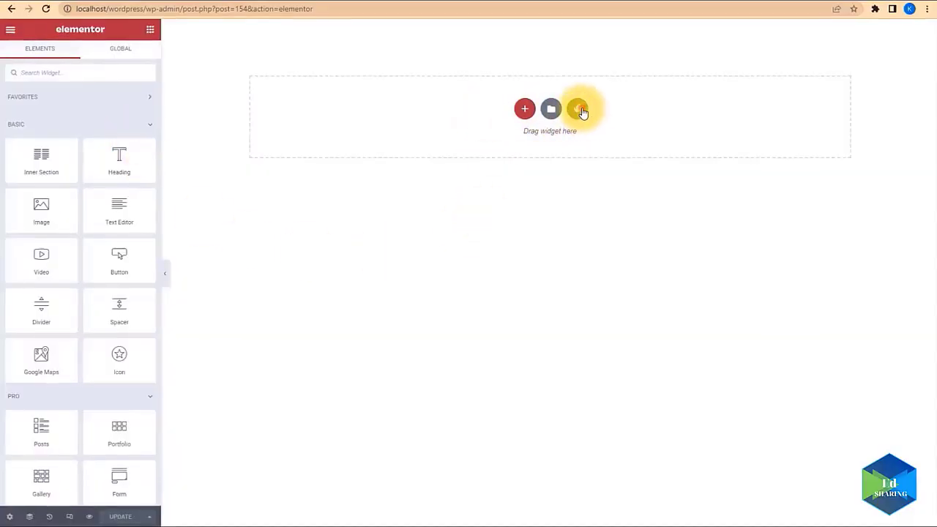
Insert the free Envato footer block with address, social networks, links and Company Inc. columns into the footer template
left_click(578, 107)
left_click(513, 57)
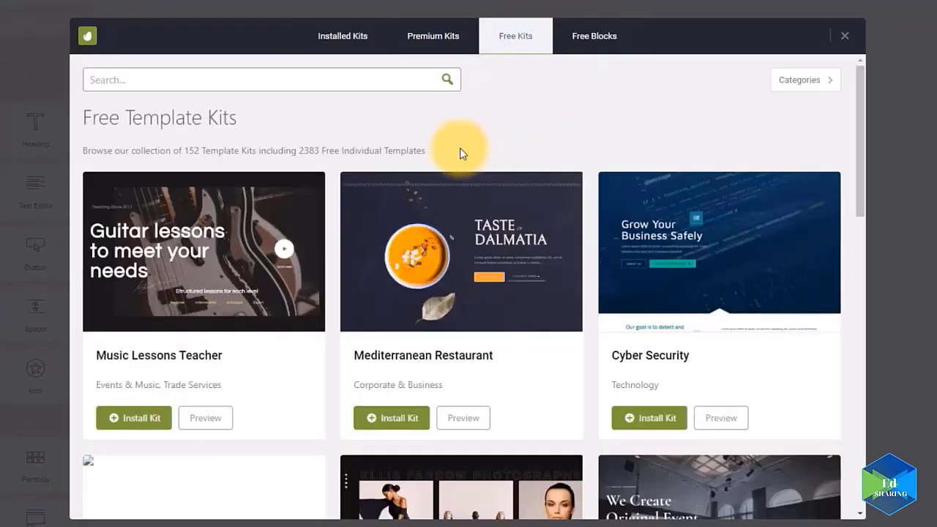
left_click(593, 36)
left_click(624, 185)
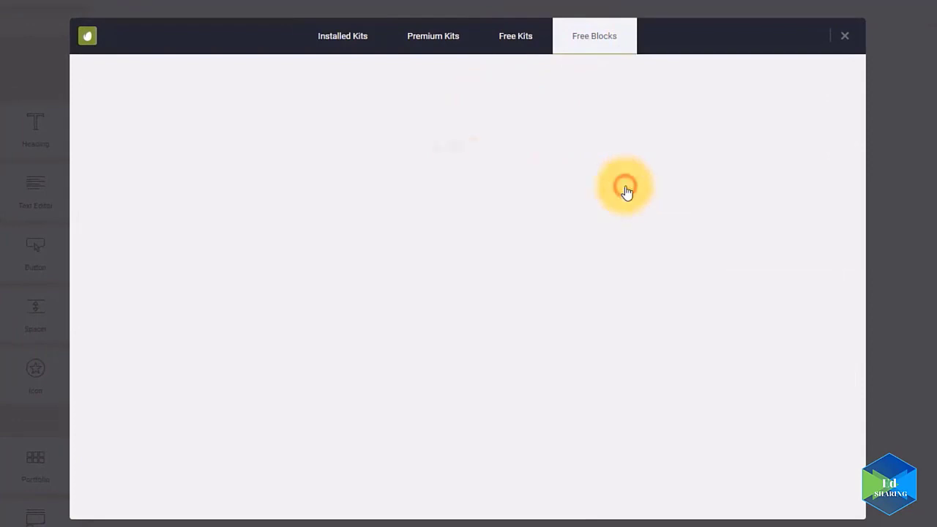
scroll(664, 292, "down", 7)
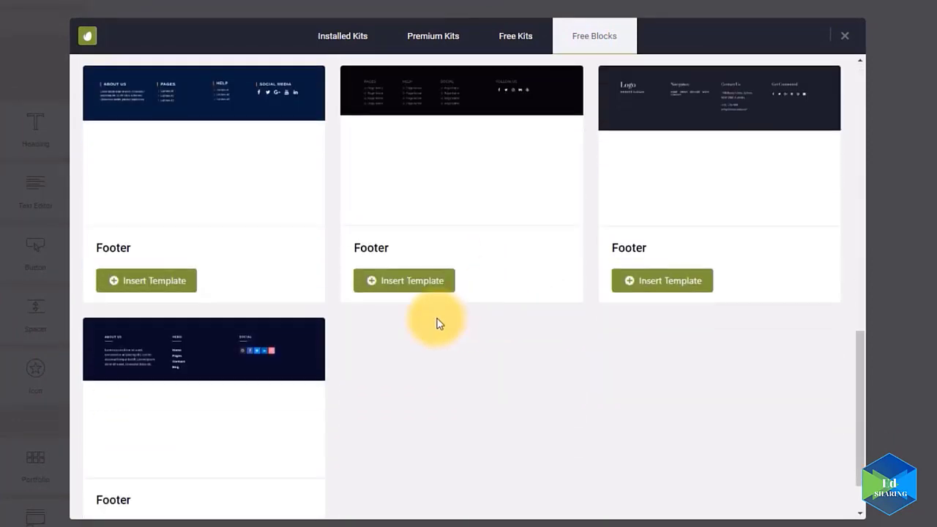
scroll(438, 323, "up", 8)
left_click(168, 320)
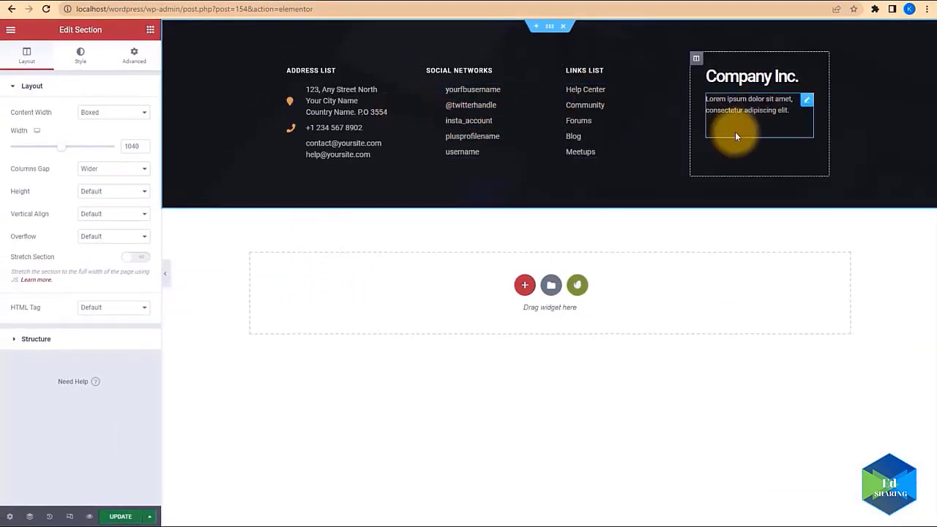
Replace the city line in the footer's address list with "hn" and change the middle digits of the phone number
left_click(346, 112)
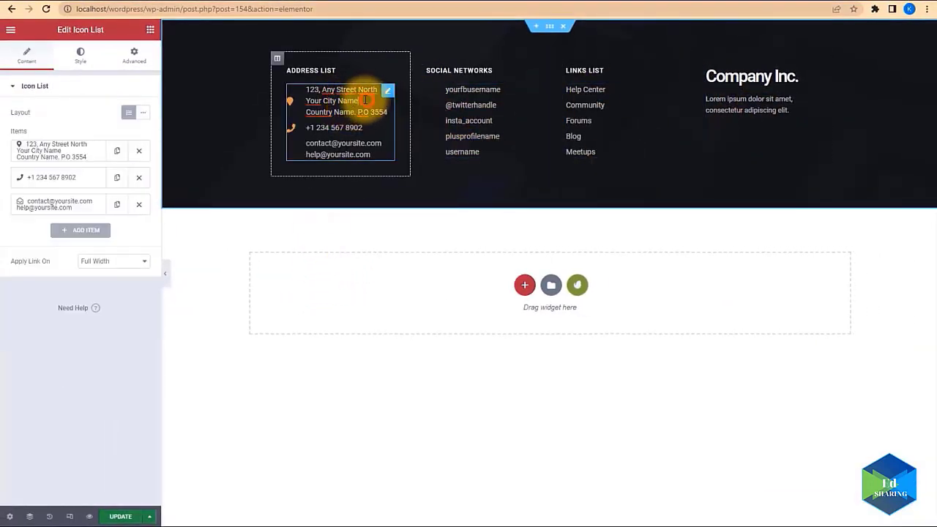
left_click_drag(358, 101, 306, 101)
type("hn")
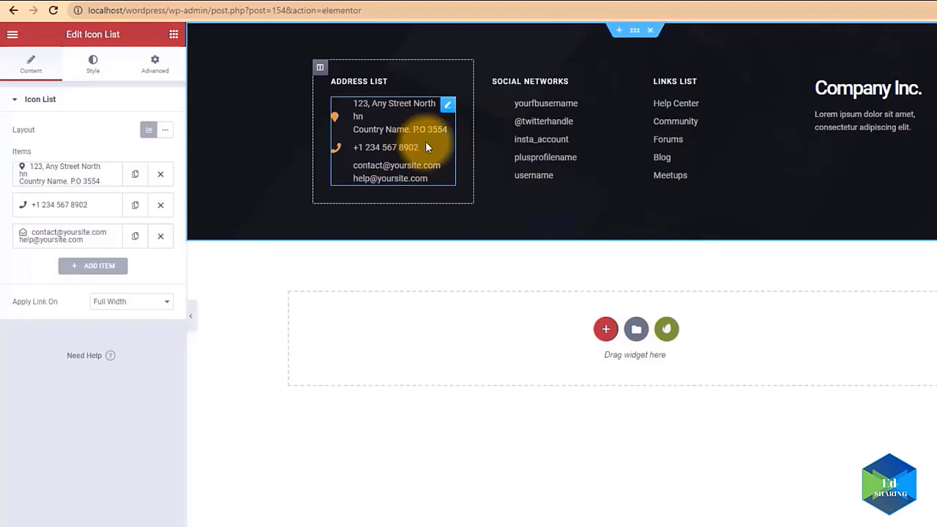
left_click_drag(426, 147, 388, 146)
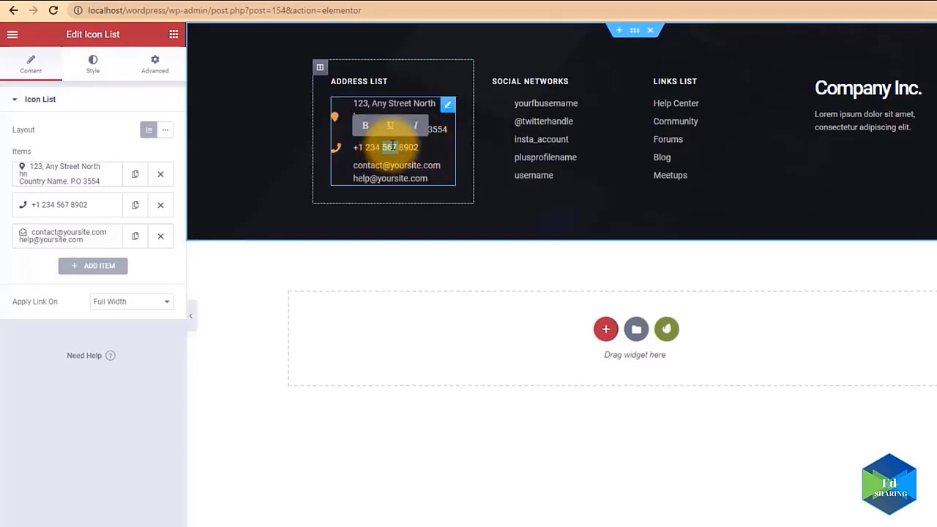
left_click(395, 146)
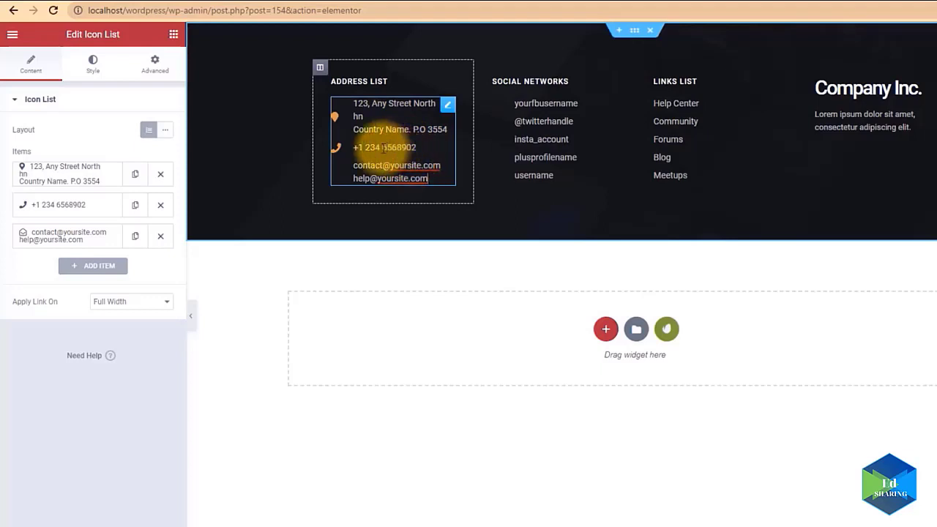
left_click(568, 144)
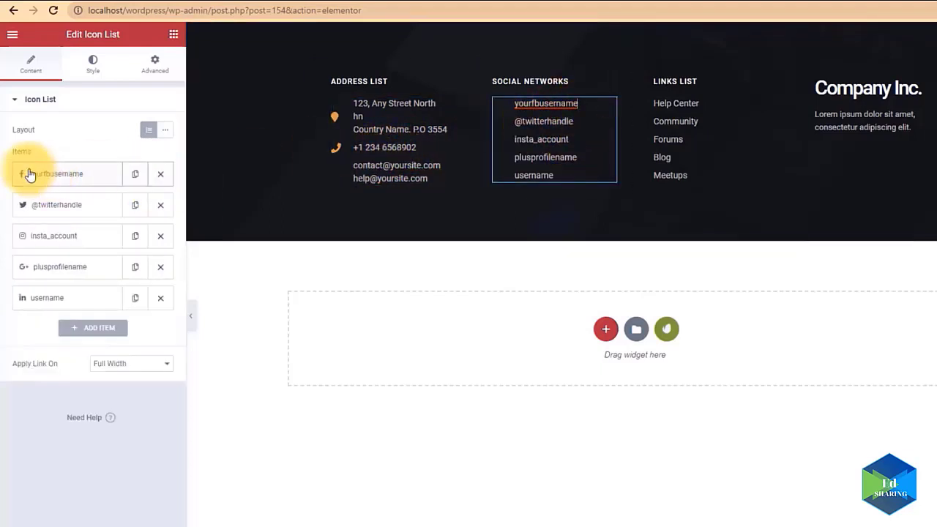
left_click(71, 177)
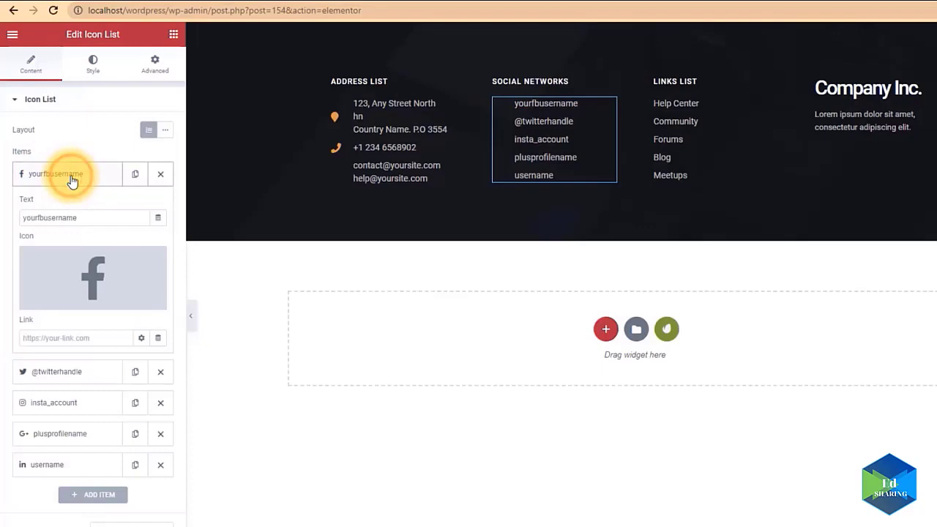
left_click(96, 277)
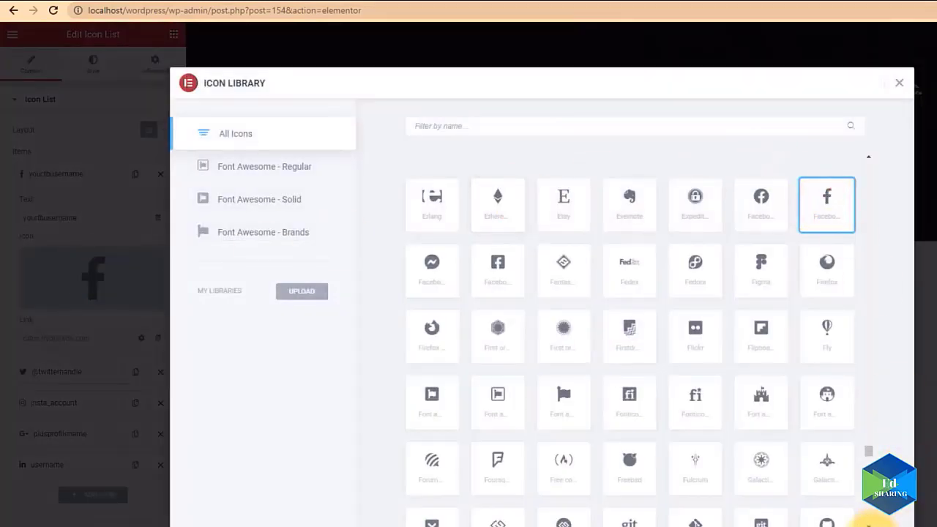
left_click(875, 522)
double_click(92, 217)
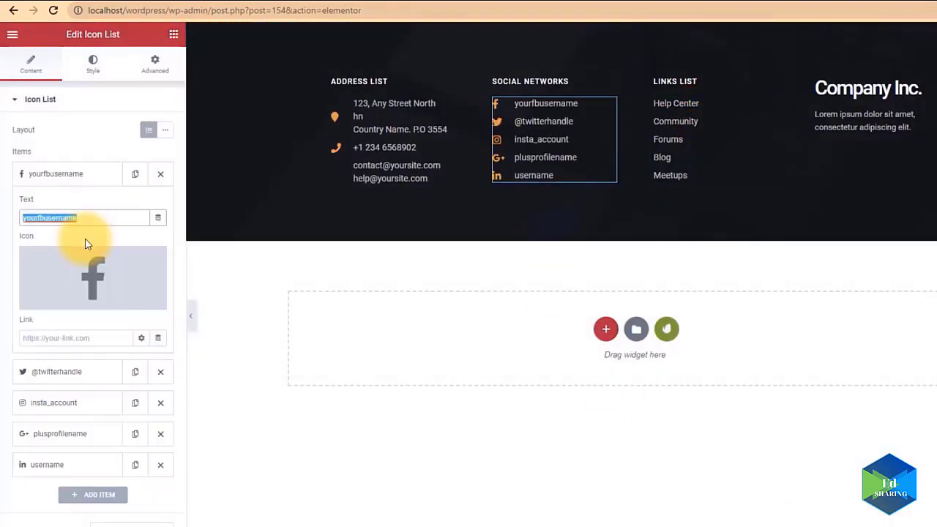
type("@edsharing")
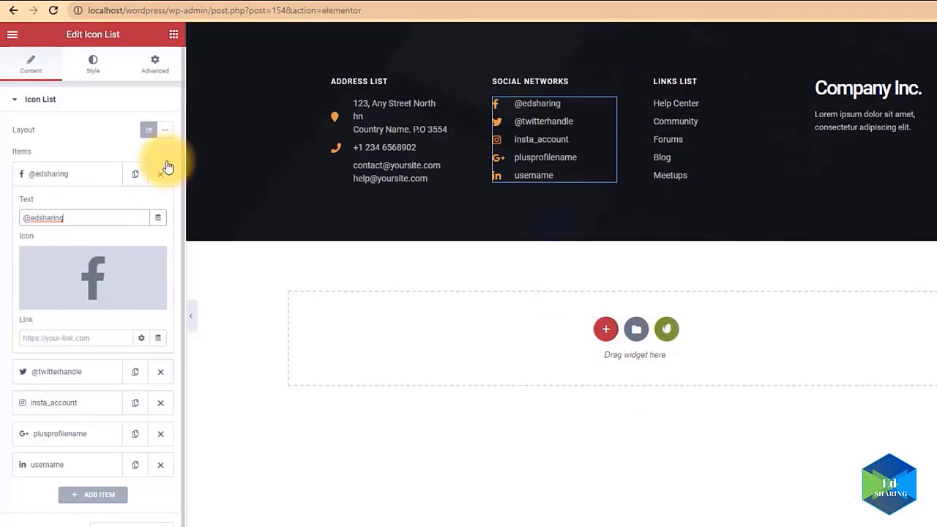
Link the Facebook item to facebook.com/dddddddas, opening in a new window, and open the Twitter item for editing
left_click(54, 338)
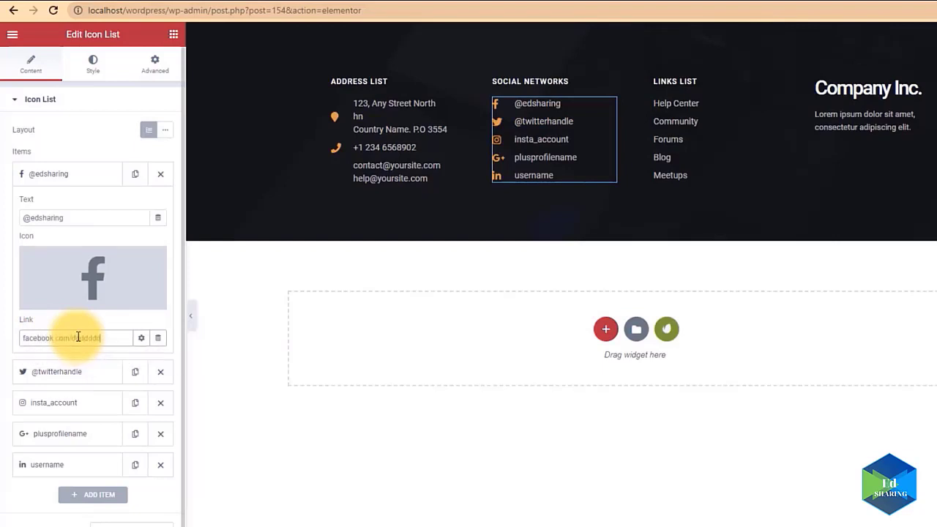
left_click(142, 338)
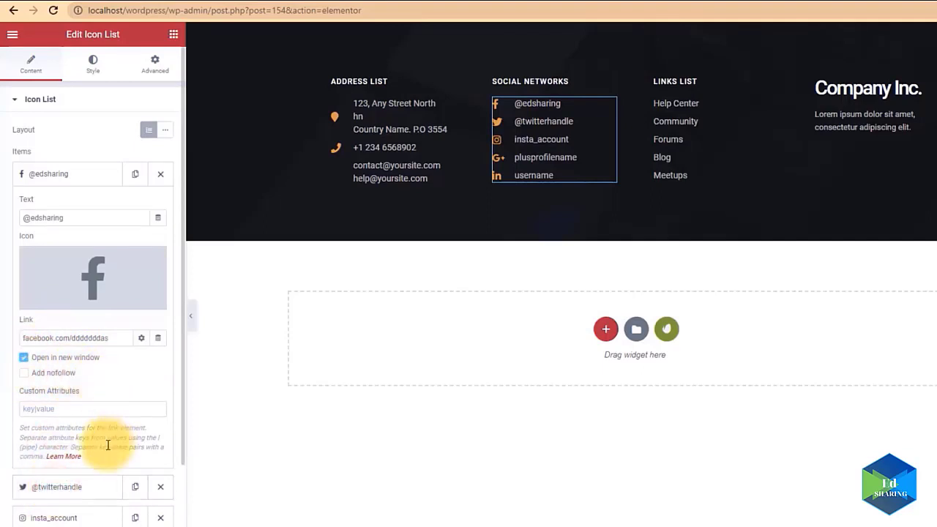
left_click(66, 487)
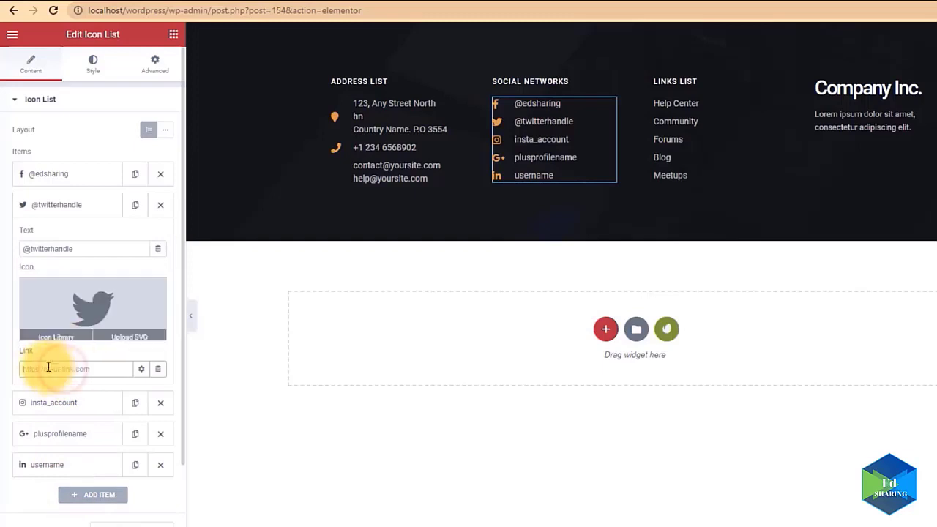
triple_click(83, 248)
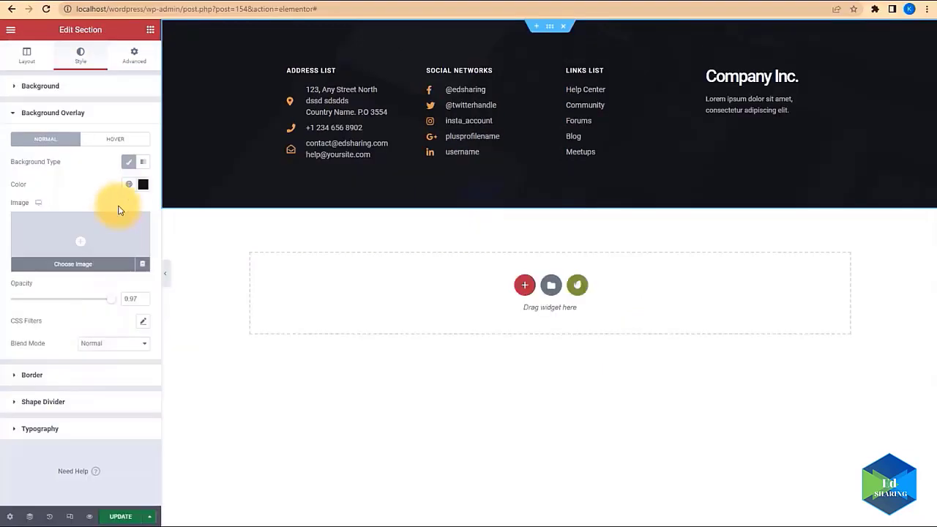
Lighten the footer section's background overlay to a dark slate gray and update the template
left_click(143, 184)
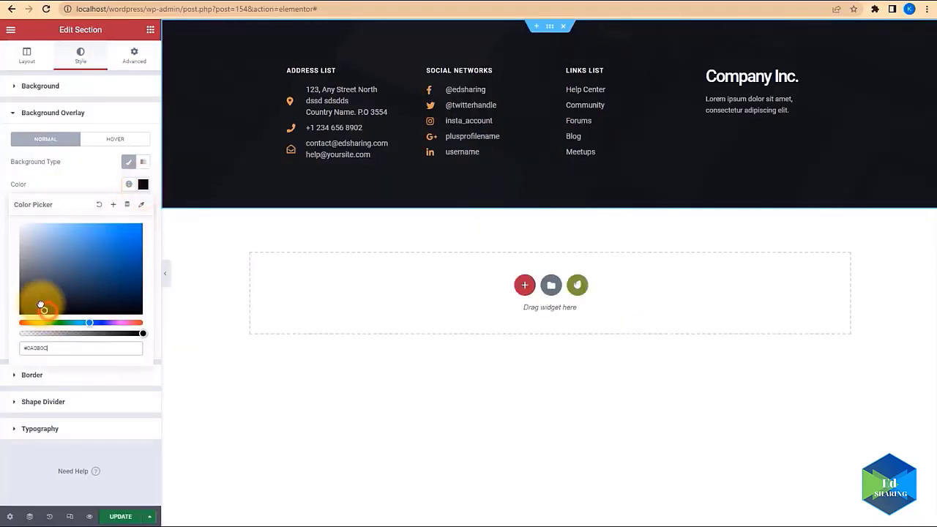
mouse_move(37, 305)
left_mouse_down()
mouse_move(71, 278)
mouse_move(86, 278)
mouse_move(34, 247)
mouse_move(38, 298)
left_mouse_up()
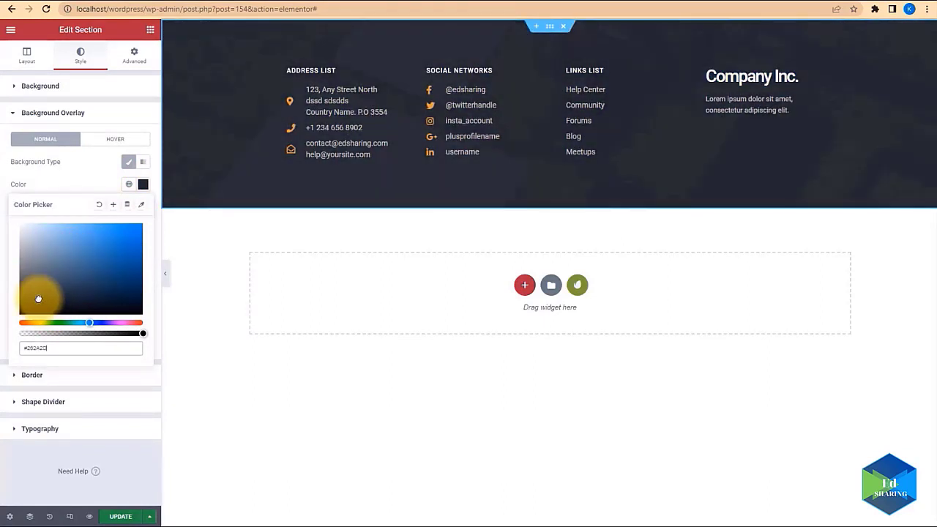
left_click(123, 517)
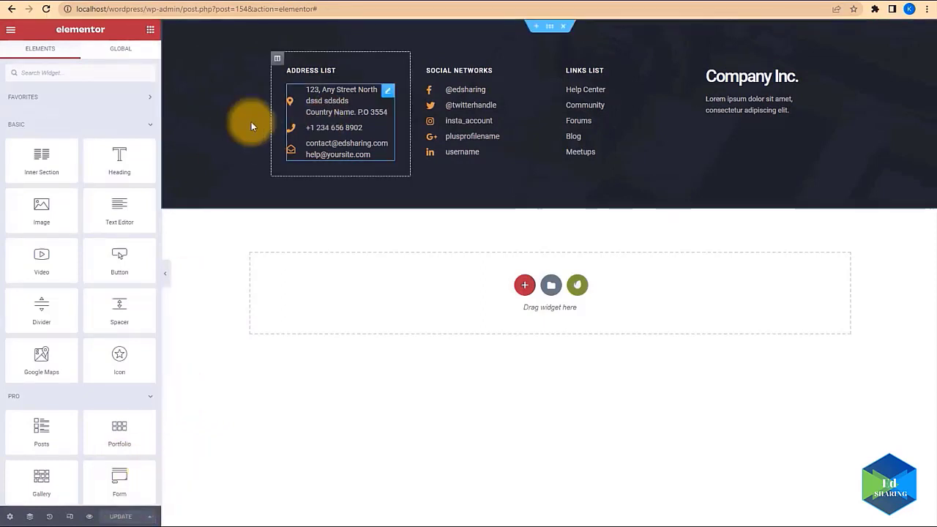
View the site's front page to check the header and footer on the live website
left_click(331, 1)
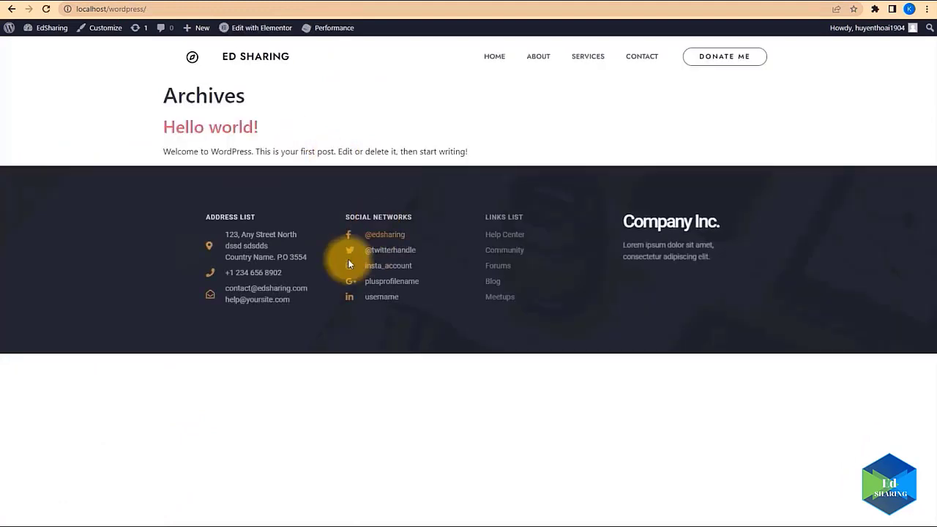
left_click(232, 200)
triple_click(262, 51)
left_click(607, 109)
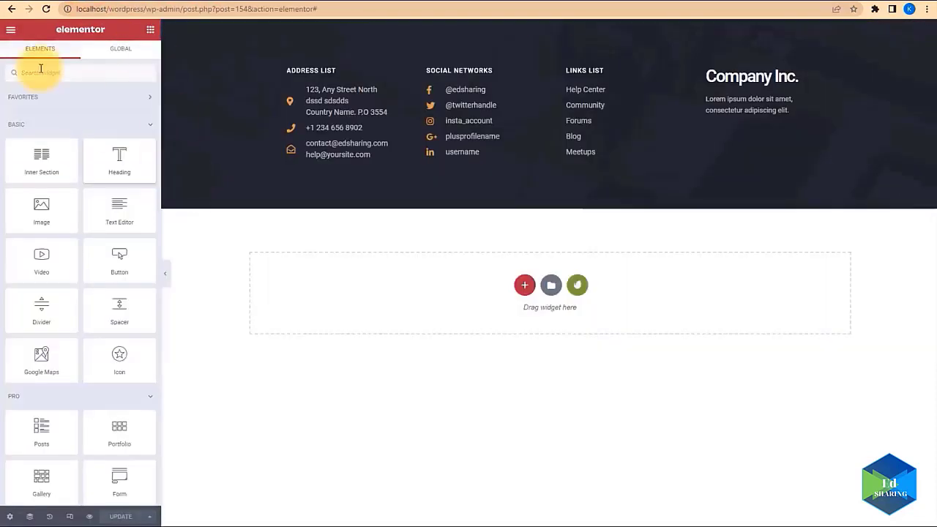
Exit the footer editor to the dashboard and open the list of all pages
left_click(10, 30)
left_click(36, 239)
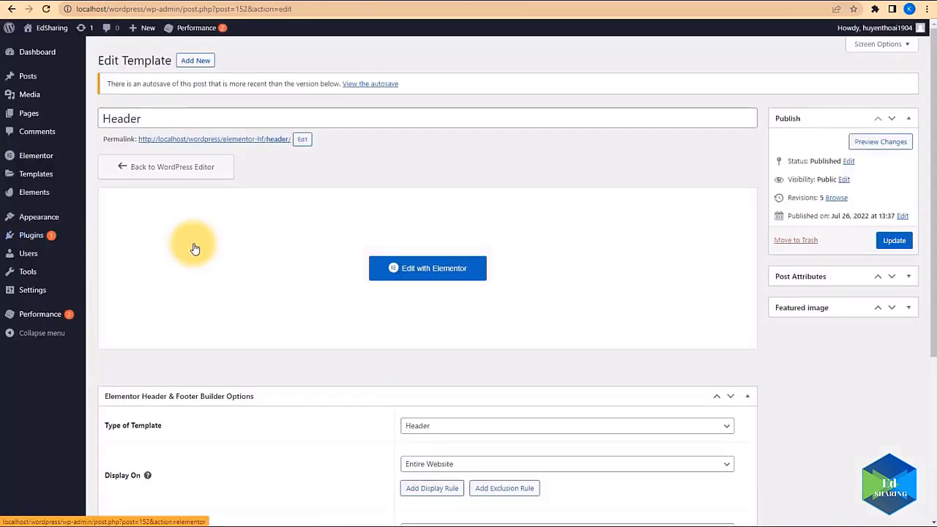
mouse_move(46, 111)
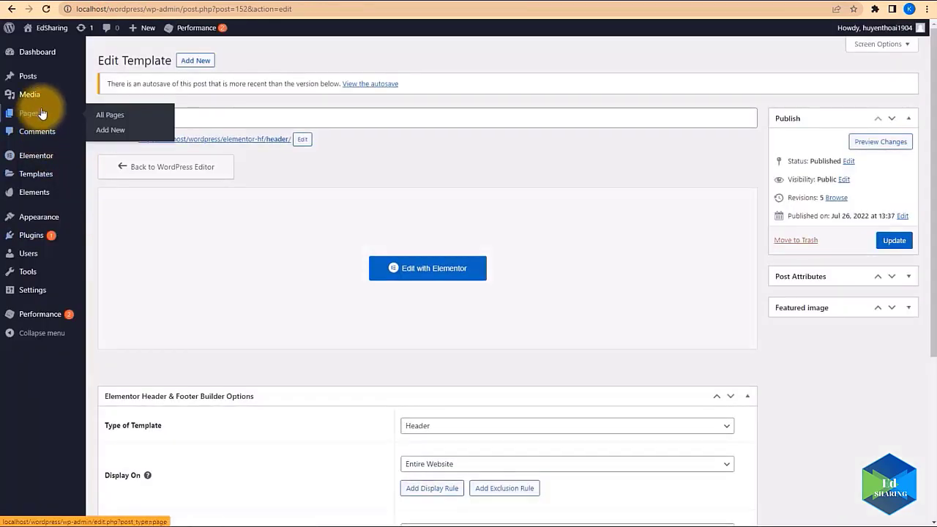
left_click(104, 119)
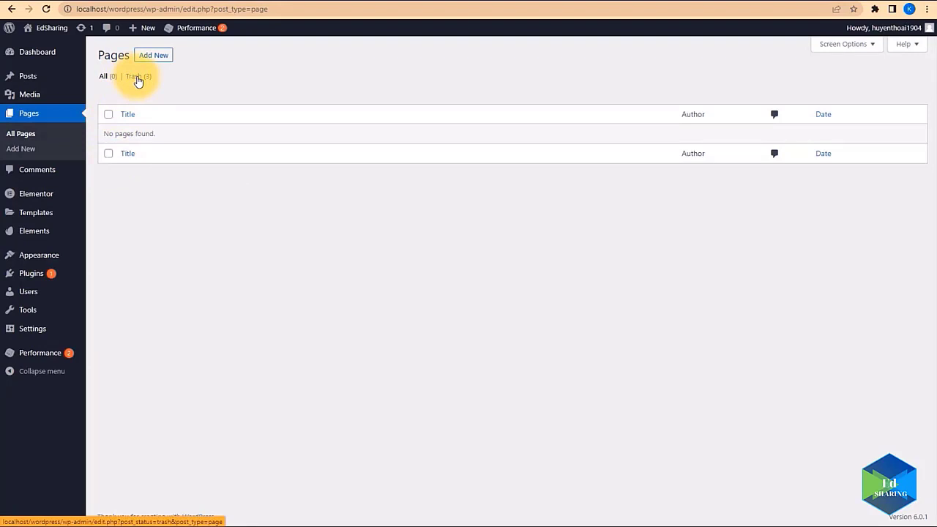
Add a new page and title it Home
left_click(155, 58)
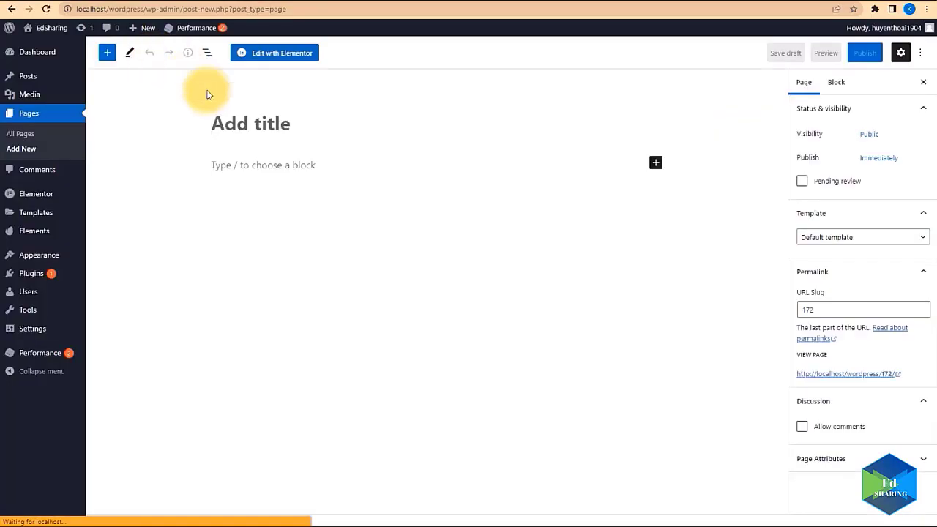
left_click(281, 125)
type("Home")
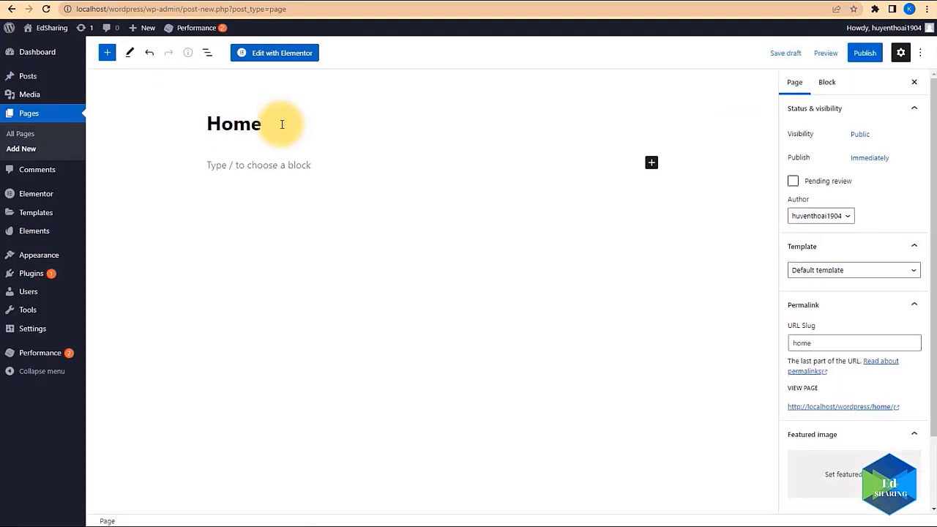
Publish the Home page and set it as the site's static homepage in the reading settings
left_click(864, 53)
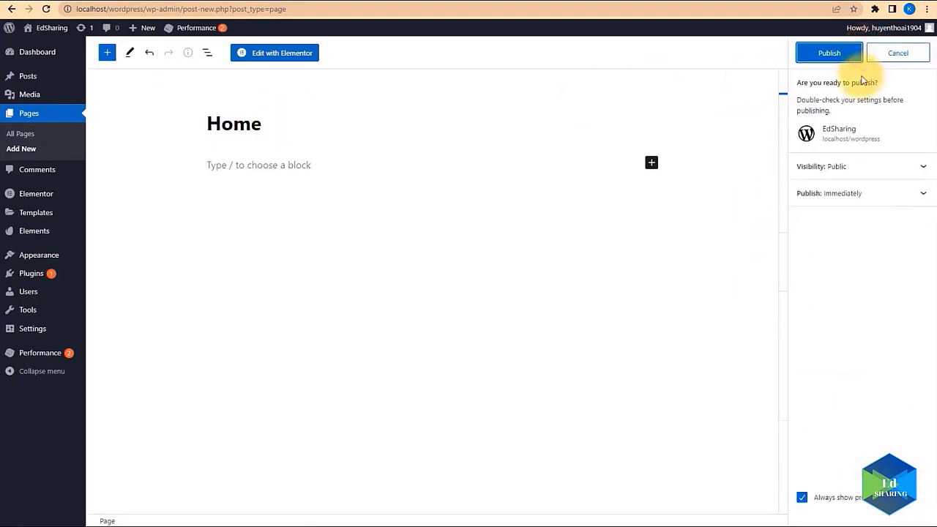
left_click(832, 55)
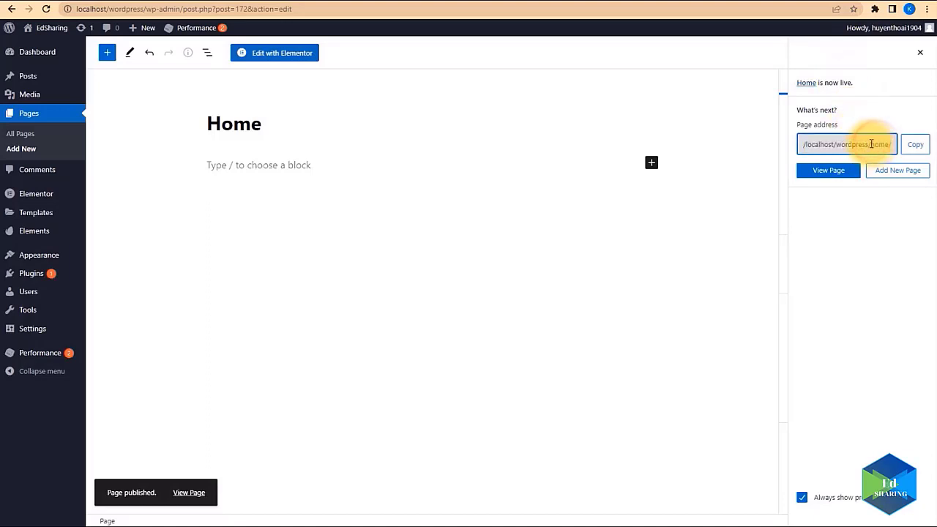
left_click(36, 331)
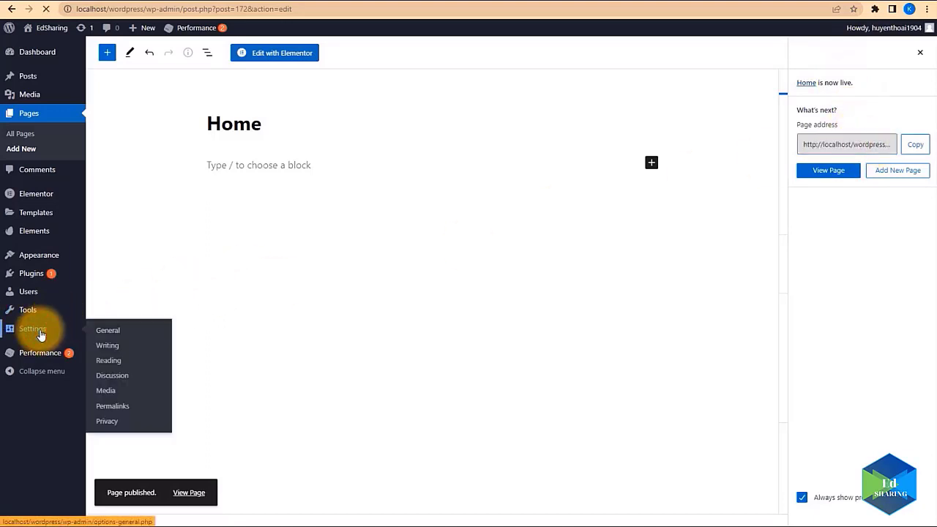
left_click(109, 361)
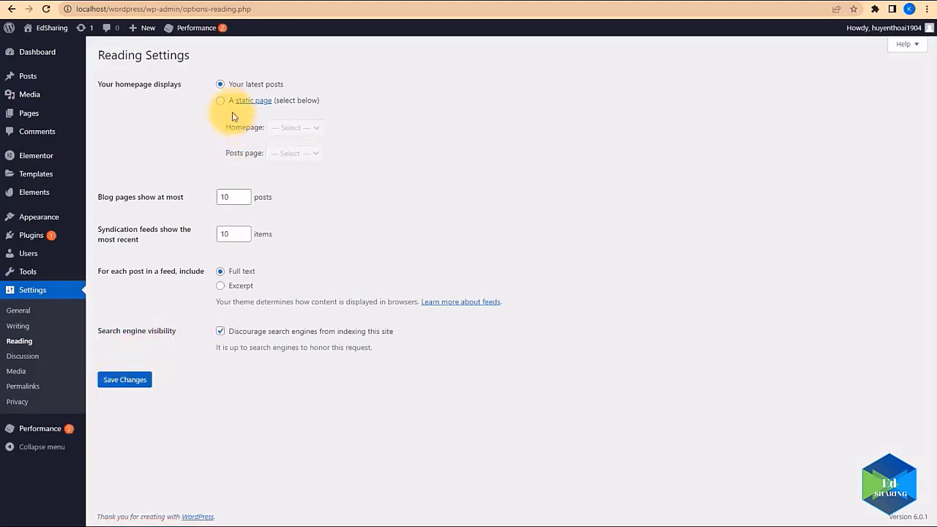
left_click(221, 102)
left_click(308, 128)
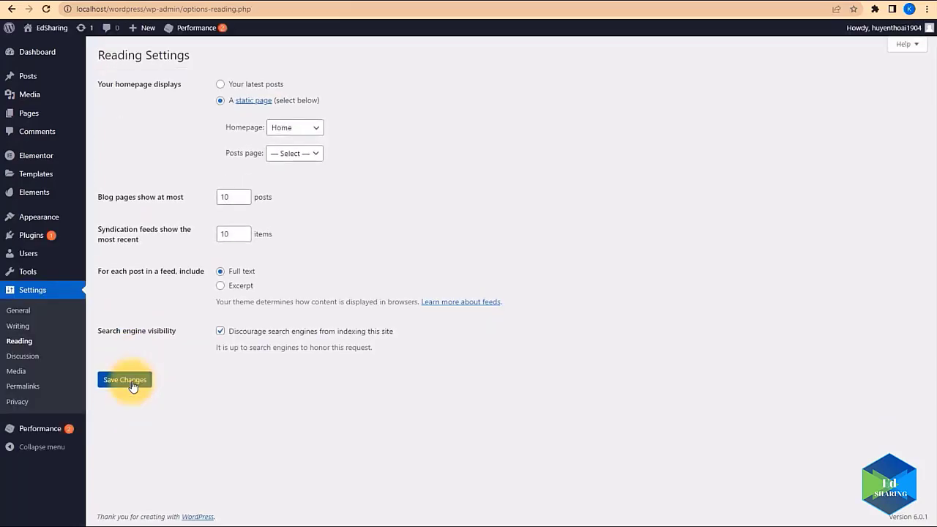
View the live front page to check that it displays the Home page
left_click(322, 3)
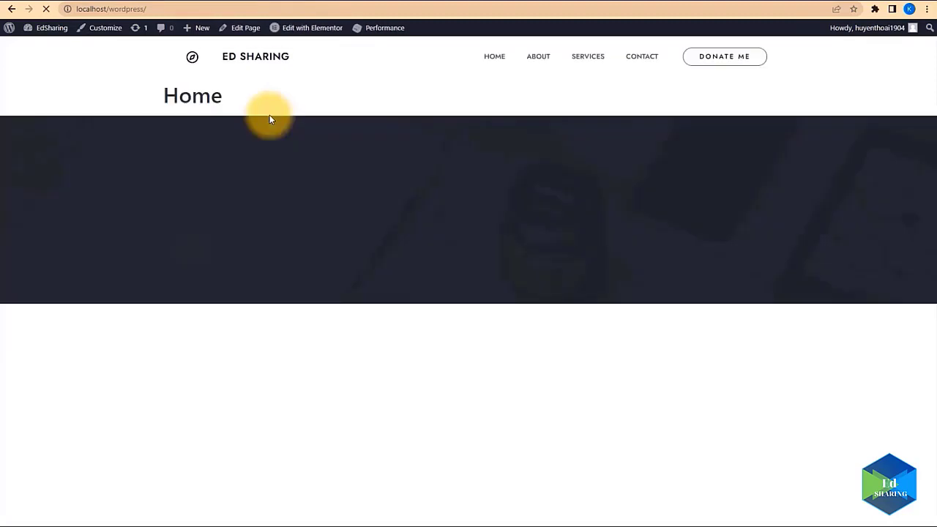
left_click_drag(211, 96, 180, 99)
left_click(298, 112)
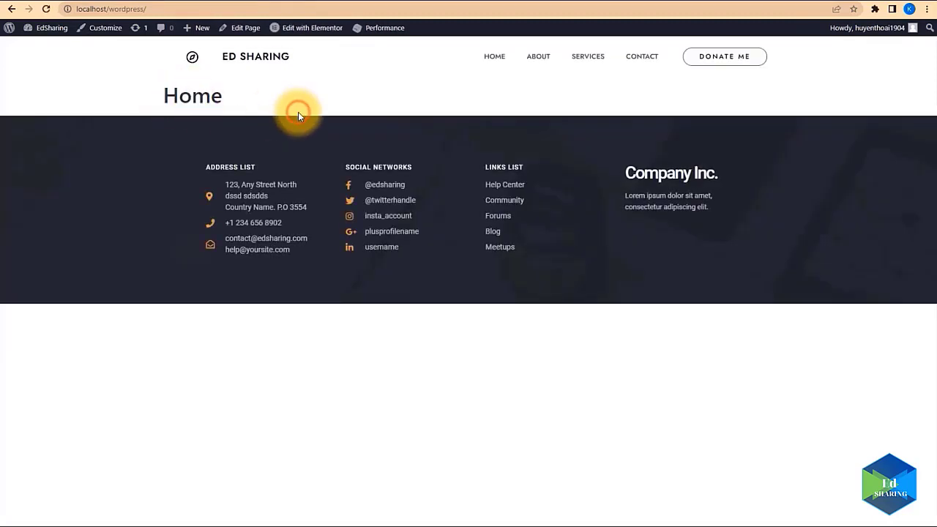
Return to the dashboard's list of pages and open the Home page for editing with Elementor
key("alt+Left")
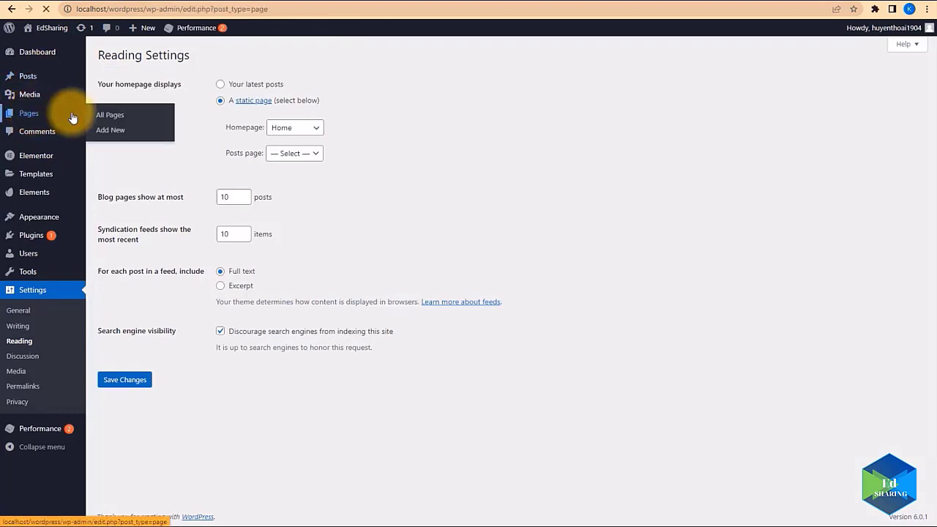
left_click(72, 115)
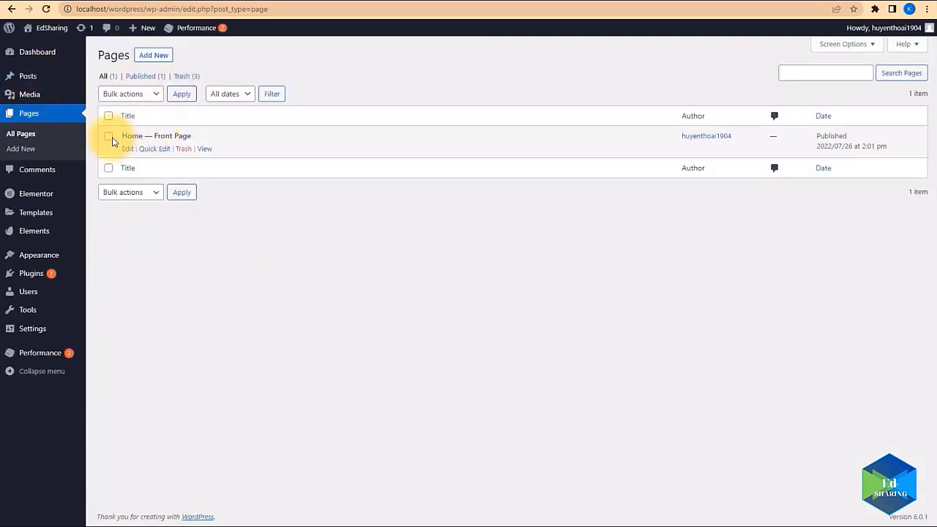
left_click(127, 149)
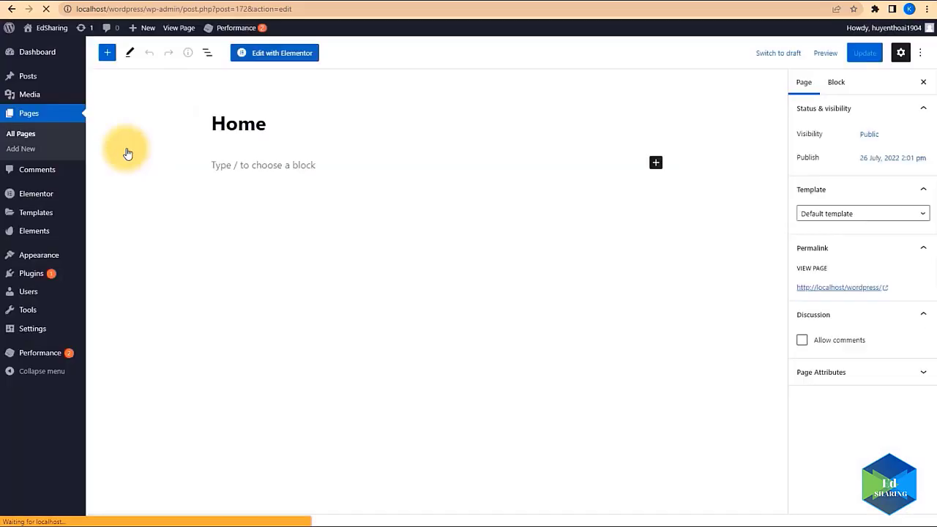
left_click(263, 54)
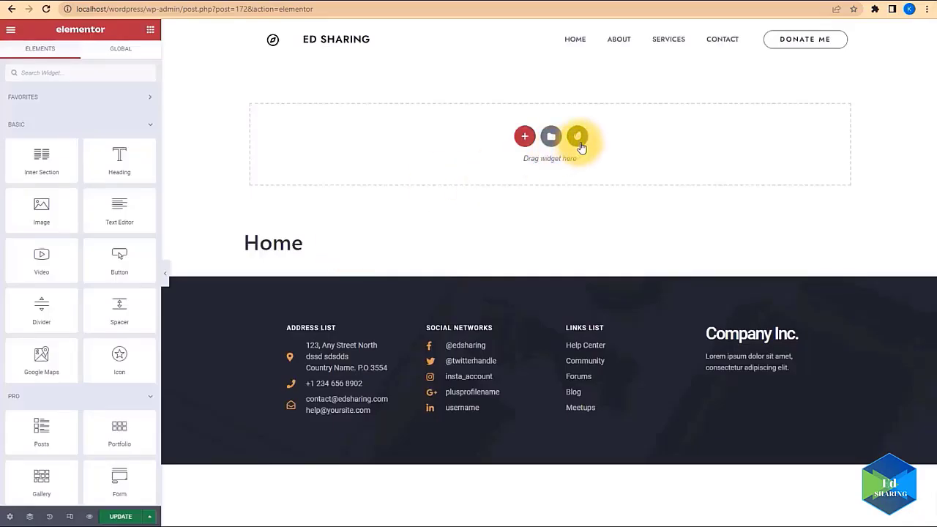
Install the free Cyber Security template kit from the template kit library
left_click(577, 137)
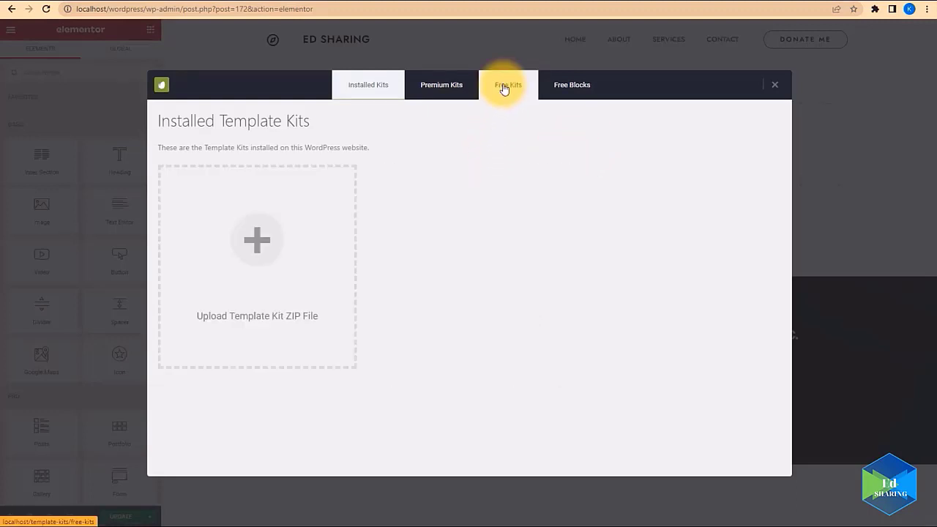
left_click(515, 90)
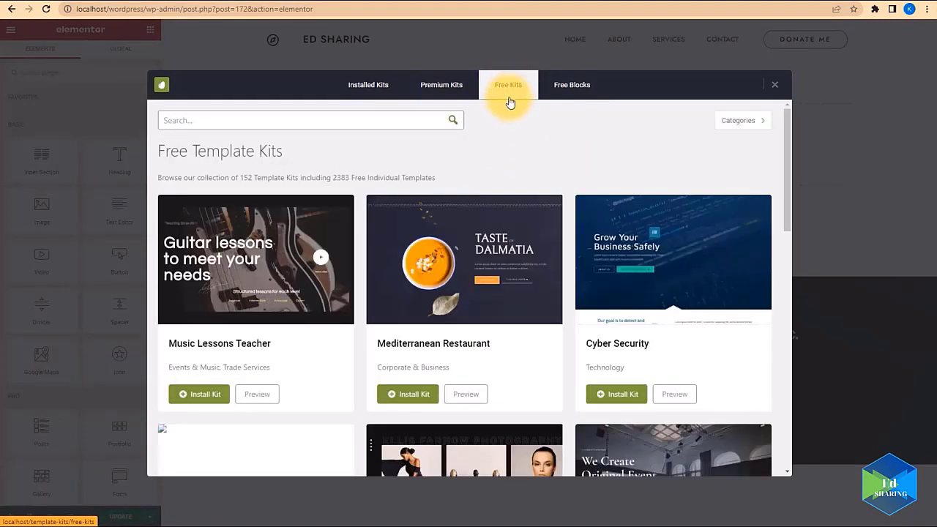
left_click(620, 393)
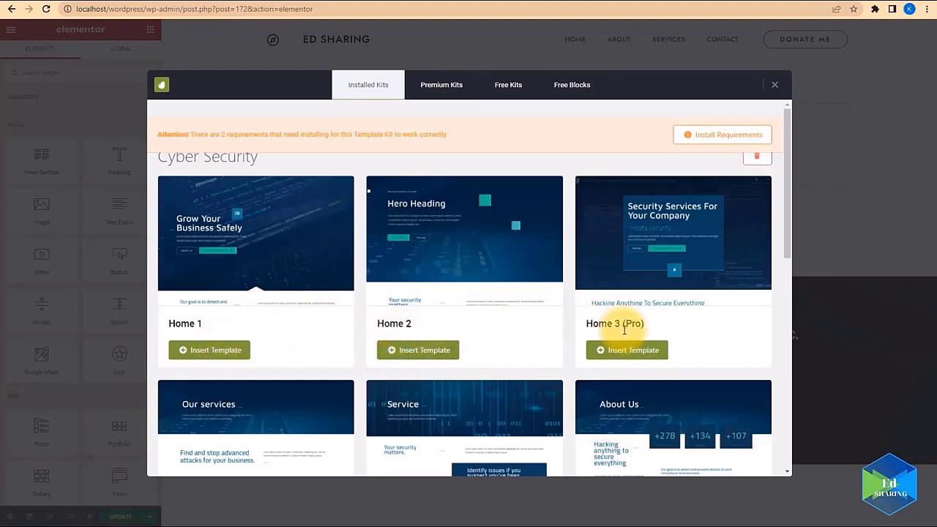
Look through the Cyber Security kit's templates and insert the Home 1 template into the page
scroll(629, 324, "down", 3)
scroll(256, 310, "down", 4)
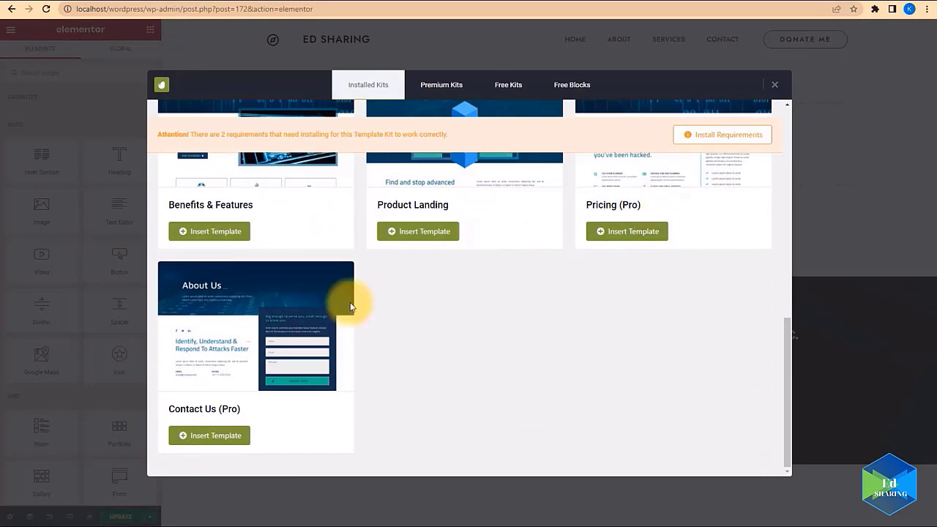
scroll(310, 377, "up", 7)
left_click(212, 353)
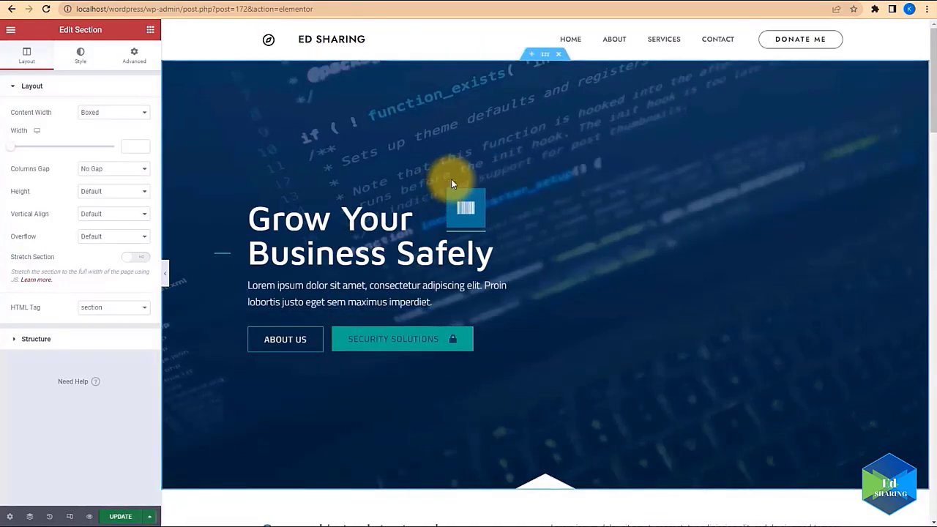
Review the inserted template's sections down to the footer and update the Home page
left_click_drag(448, 225, 472, 223)
scroll(524, 225, "down", 4)
scroll(524, 224, "down", 20)
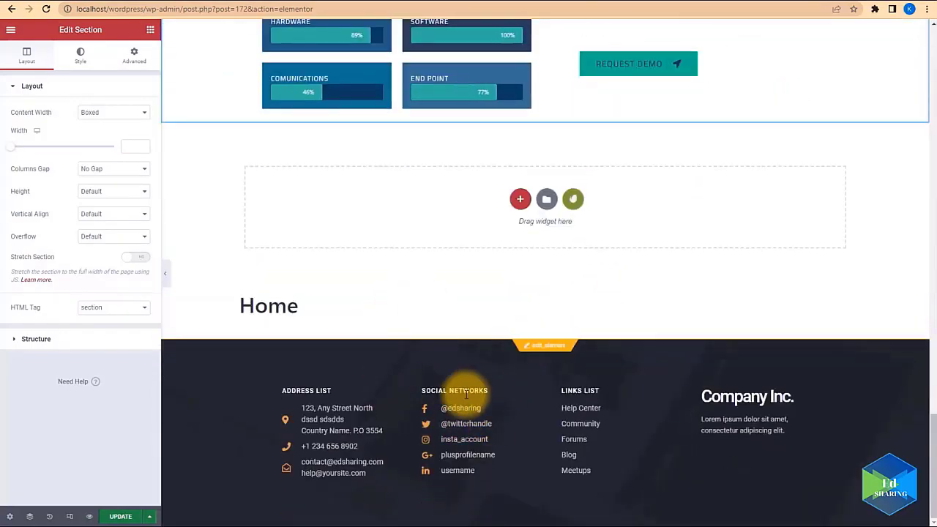
scroll(498, 417, "up", 15)
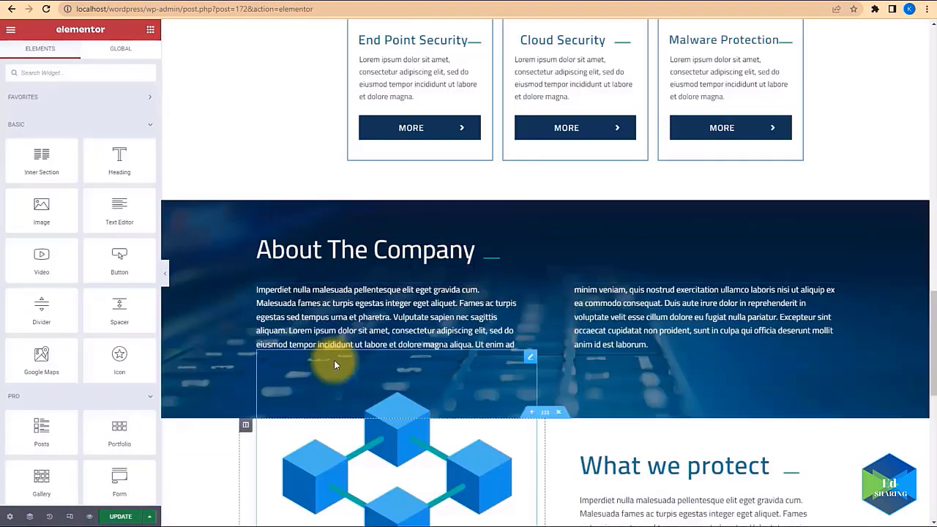
left_click(120, 516)
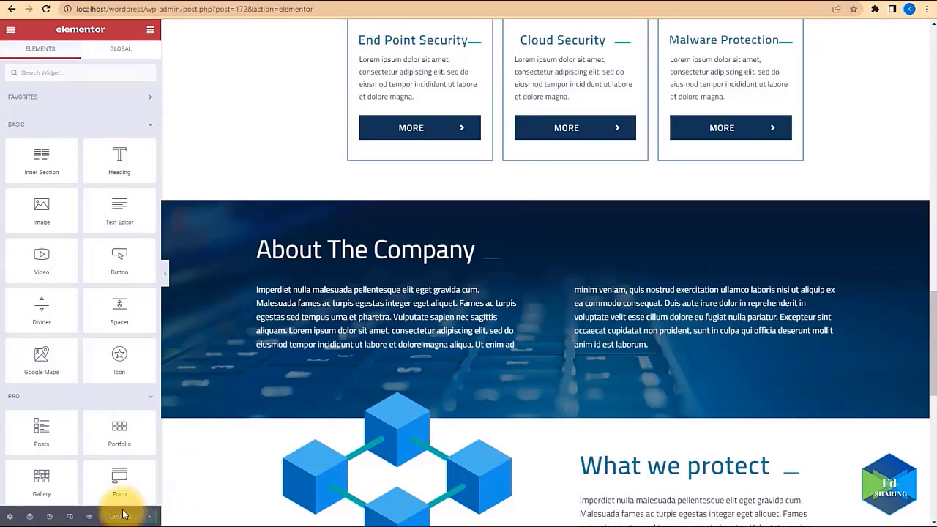
Reload the live front page and look through the new template sections down to the footer
left_click(330, 2)
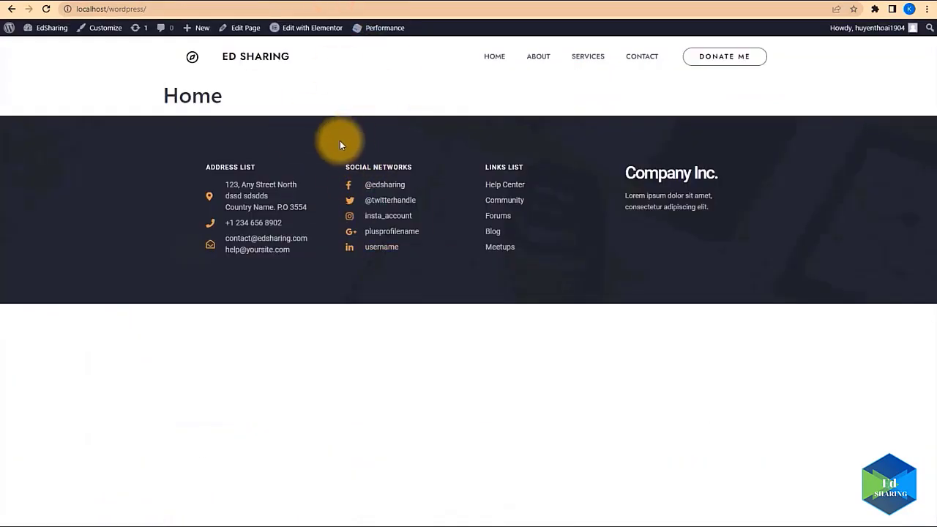
right_click(348, 325)
left_click(384, 359)
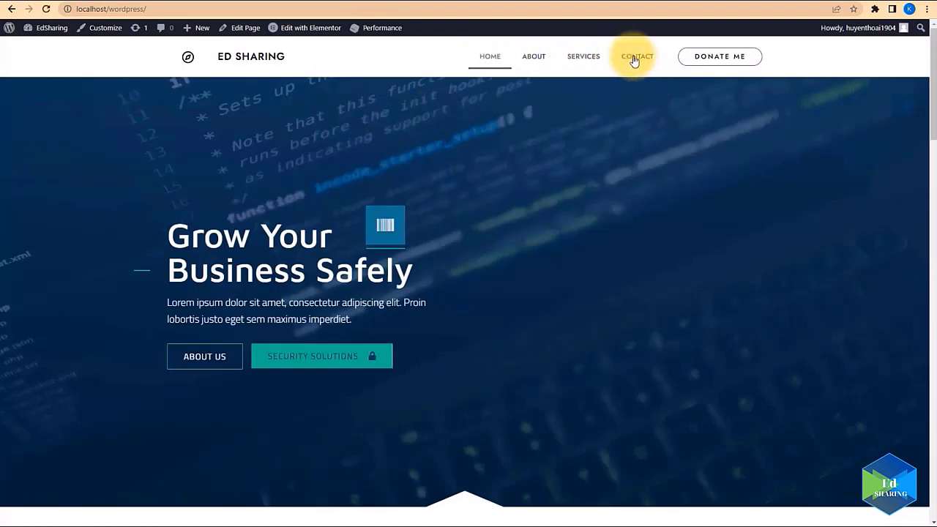
scroll(347, 236, "down", 3)
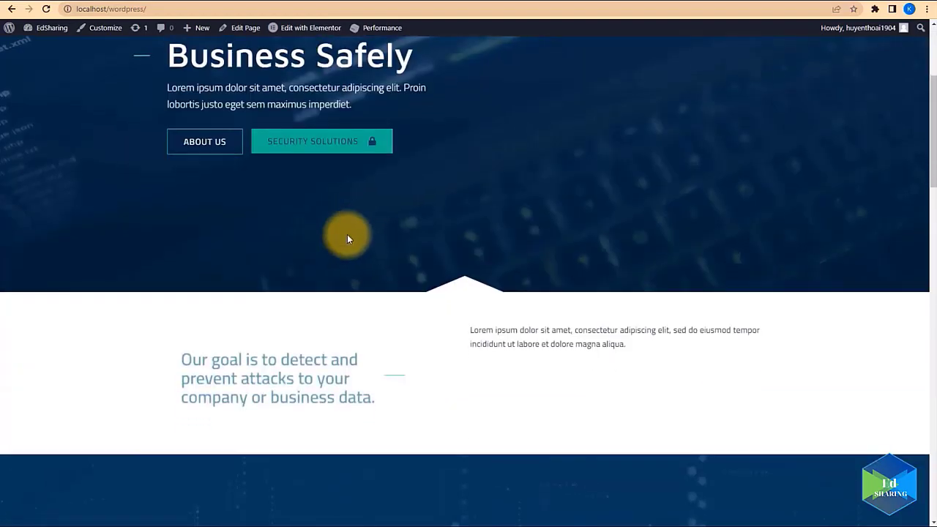
scroll(565, 328, "down", 5)
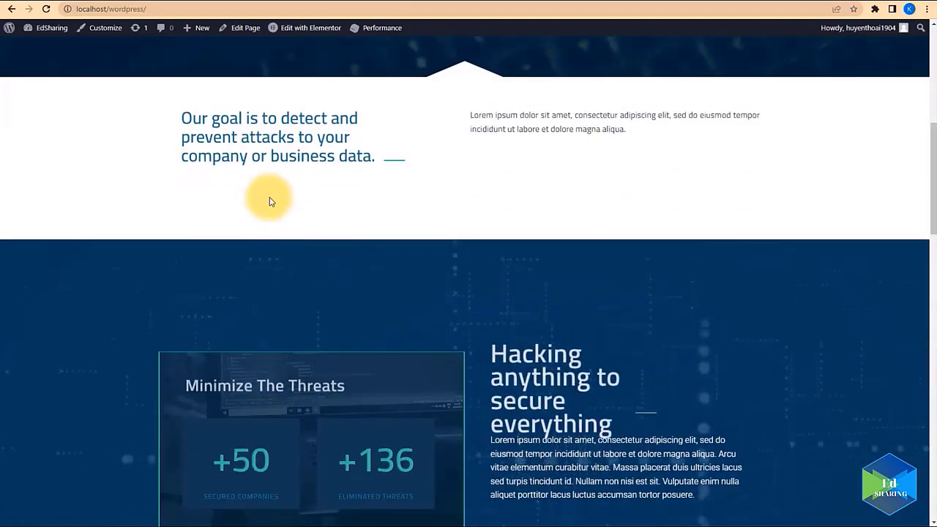
scroll(523, 378, "down", 2)
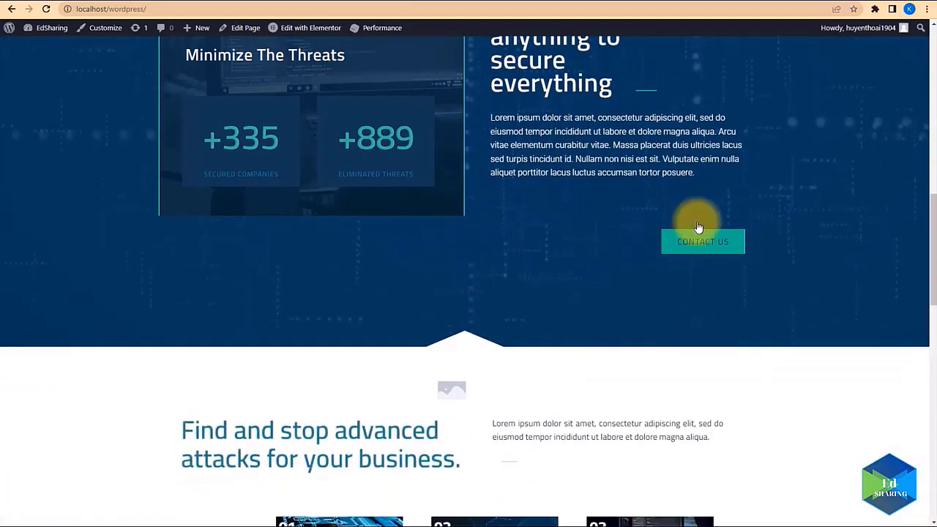
scroll(559, 323, "down", 2)
scroll(560, 323, "down", 6)
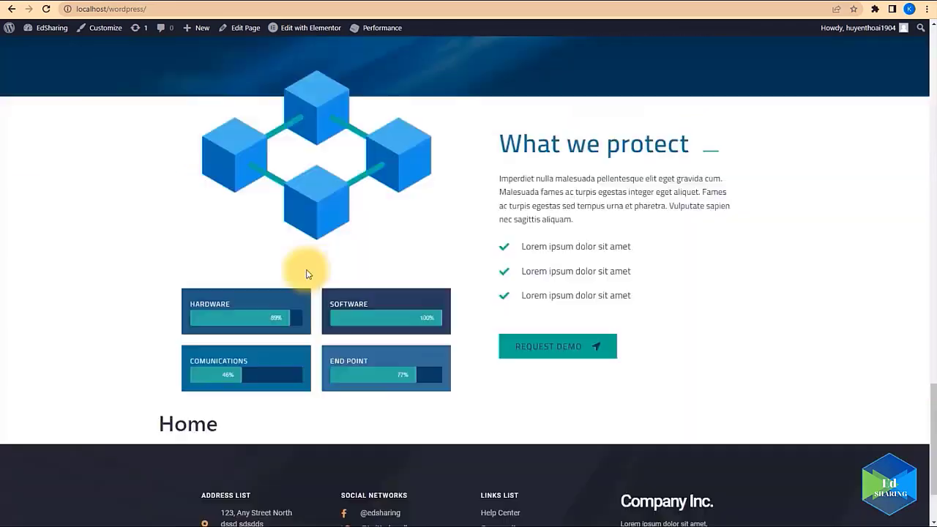
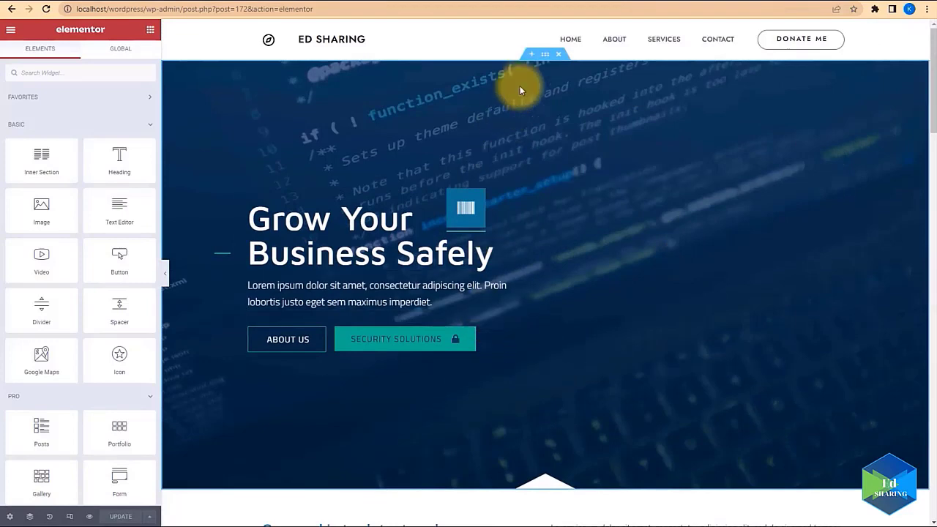
Set the CSS ID of the "Grow Your Business Safely" hero section to home and update the page
left_click(545, 55)
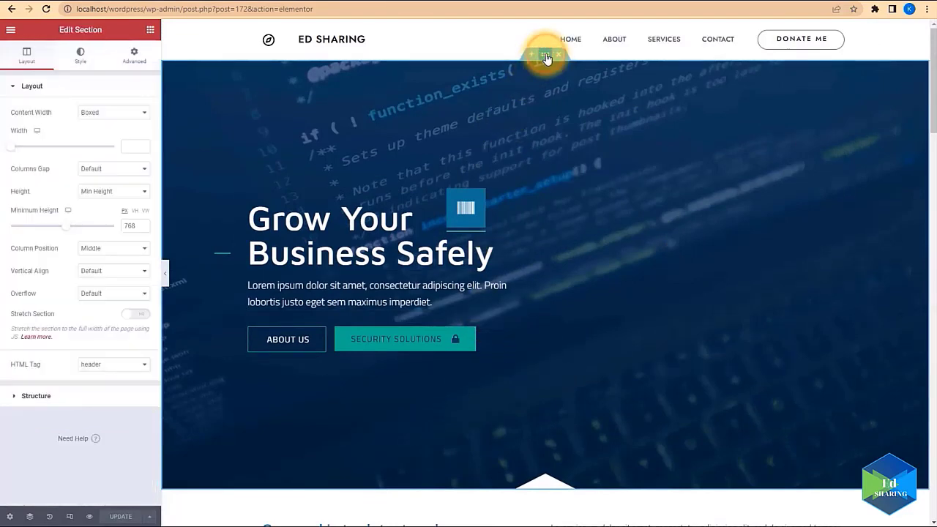
right_click(562, 117)
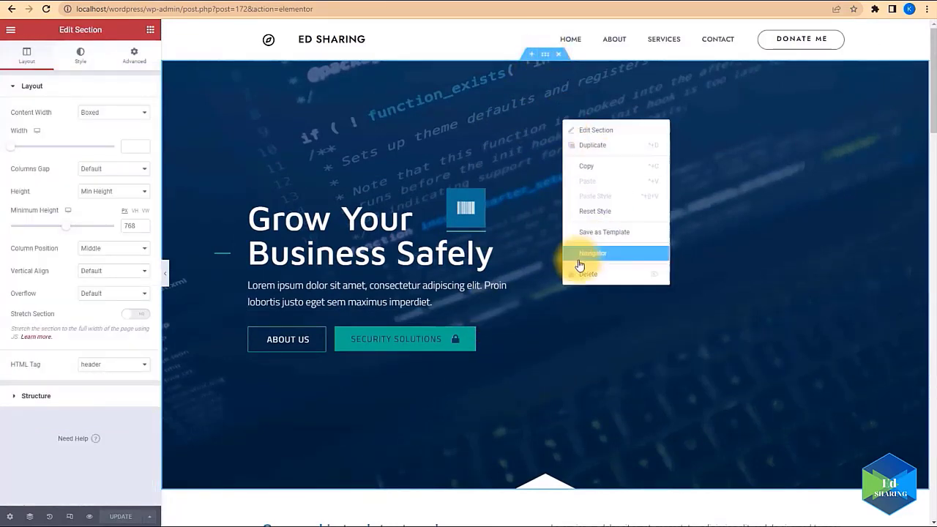
left_click(589, 131)
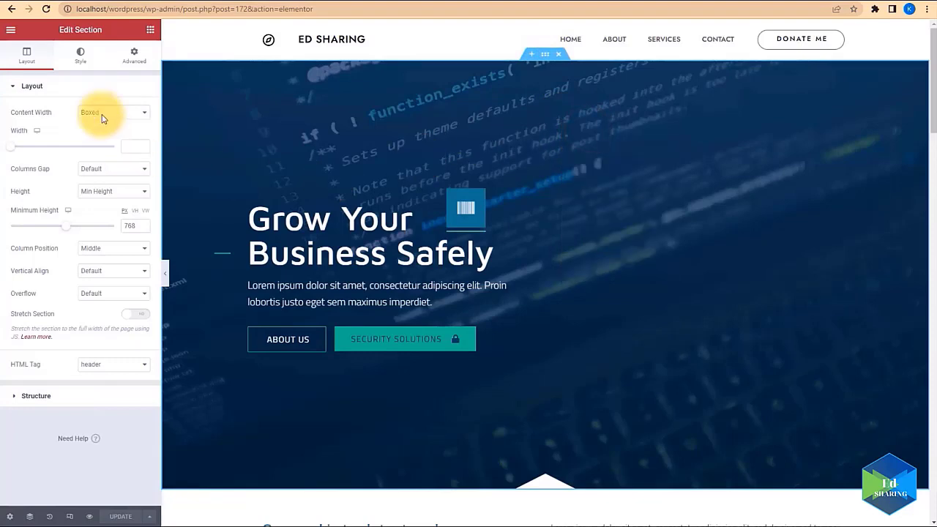
left_click(82, 62)
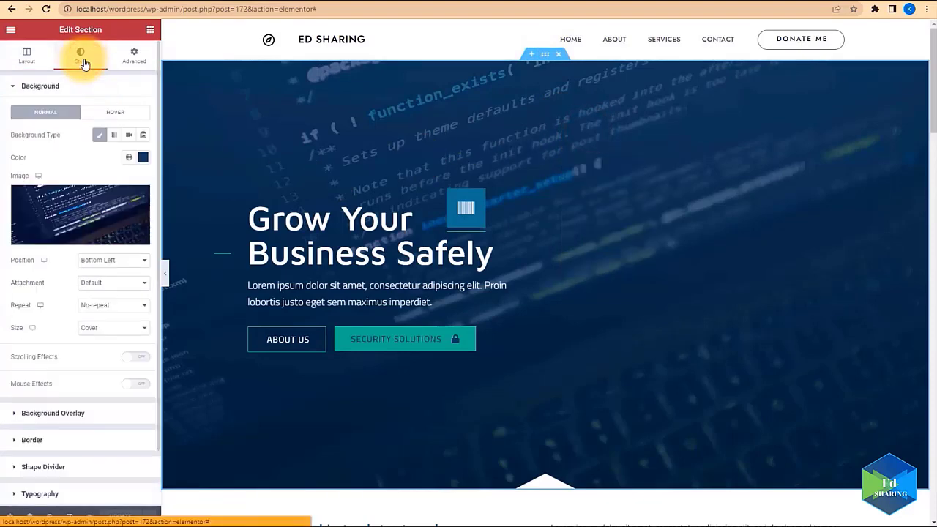
left_click(134, 57)
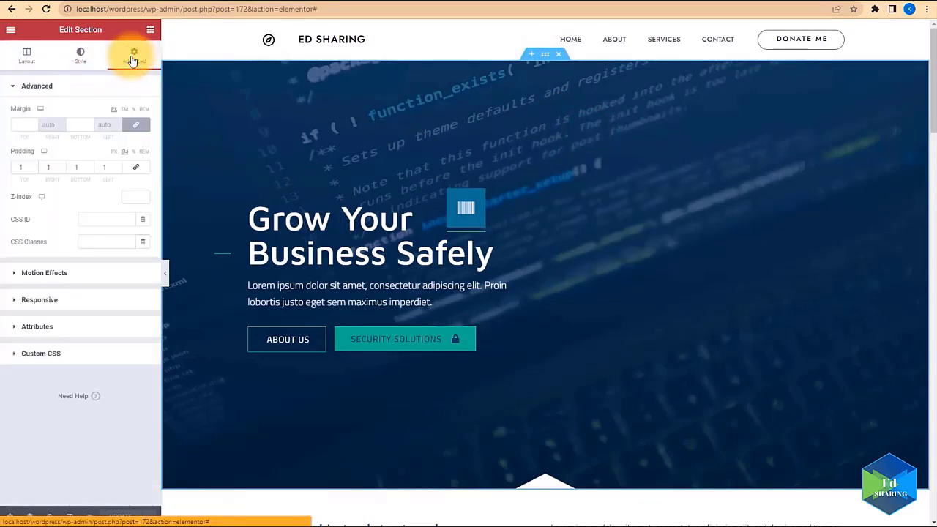
left_click(92, 220)
type("home")
left_click(121, 517)
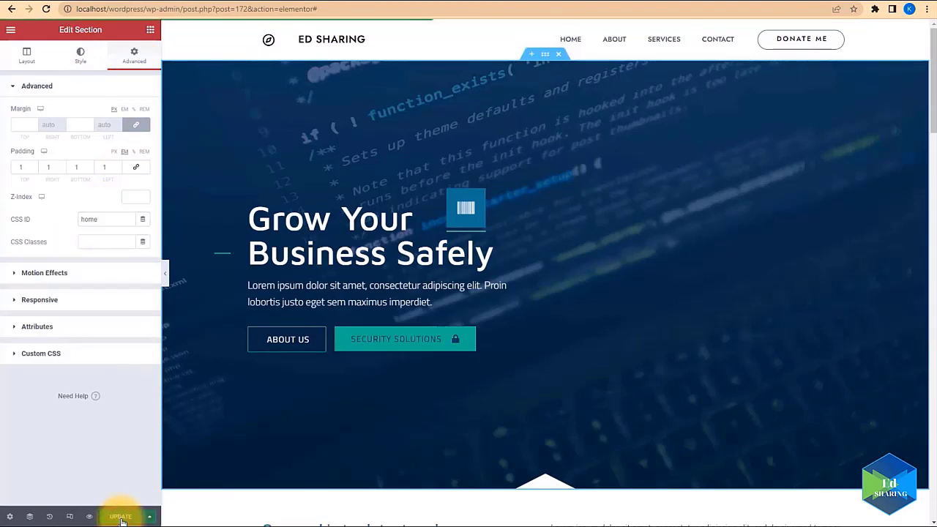
Reload the live front page and test the header's Home link to the hero section
right_click(503, 189)
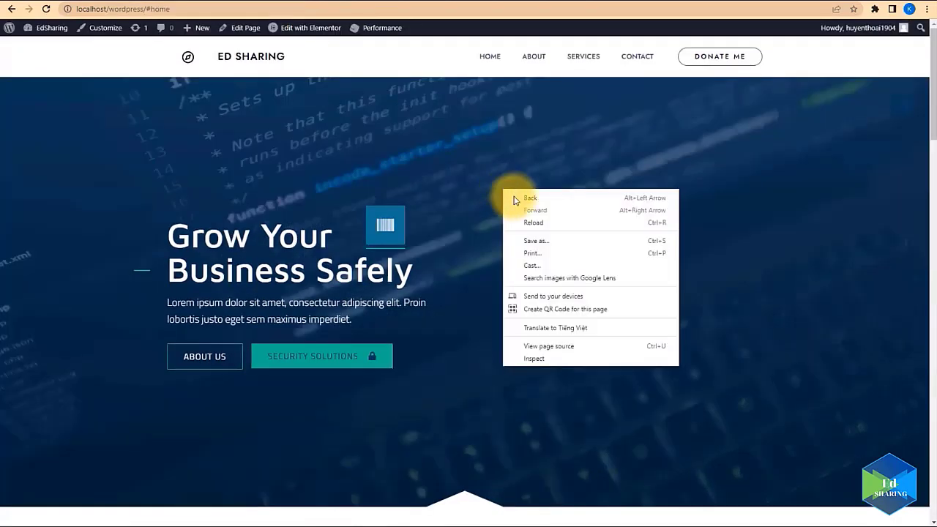
left_click(527, 224)
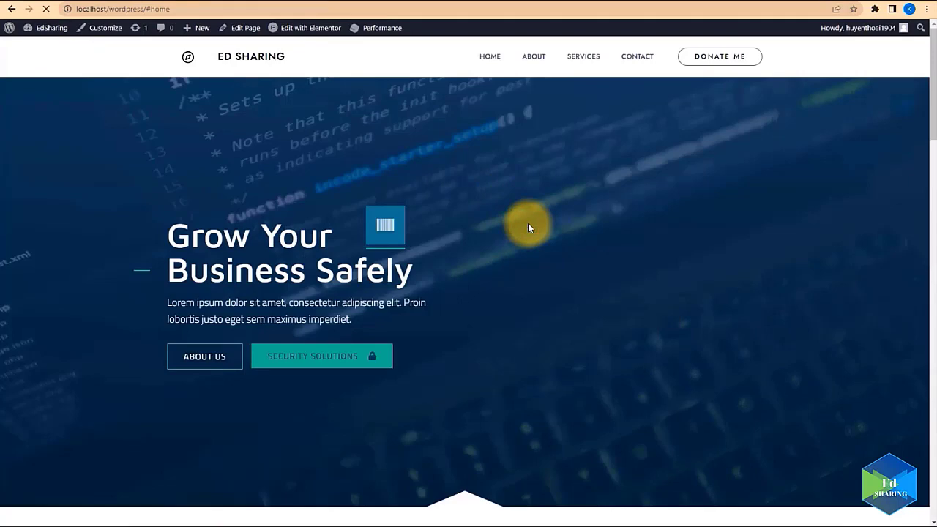
left_click(495, 59)
scroll(495, 256, "up", 1)
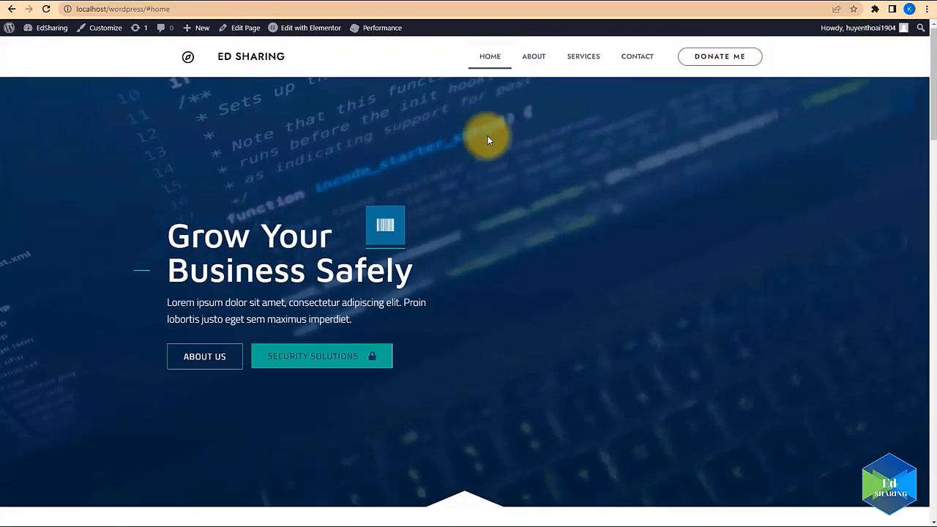
Test the header's Home link once more on the live front page
left_click(490, 59)
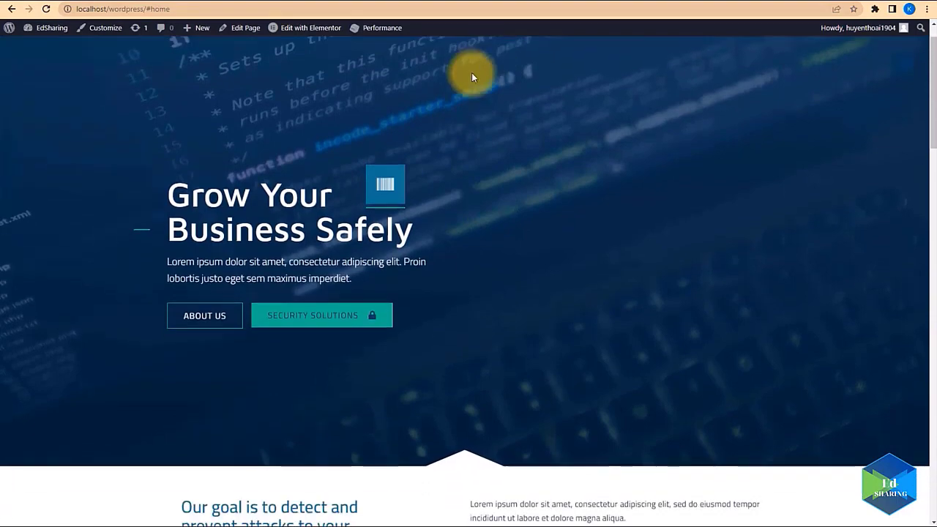
Set the CSS ID of the "Hacking anything to secure everything" section to services in the Elementor editor and update the page
left_click(79, 2)
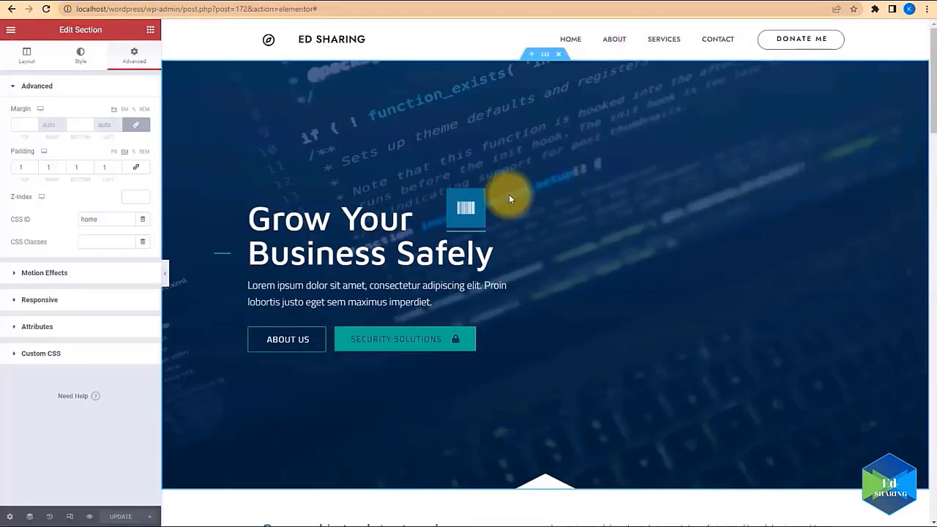
scroll(510, 199, "down", 7)
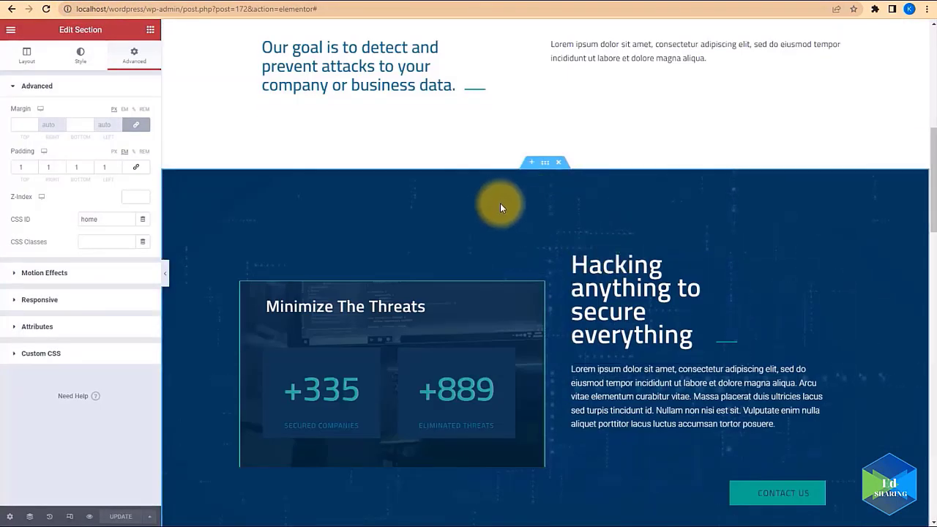
scroll(484, 216, "down", 1)
left_click(545, 111)
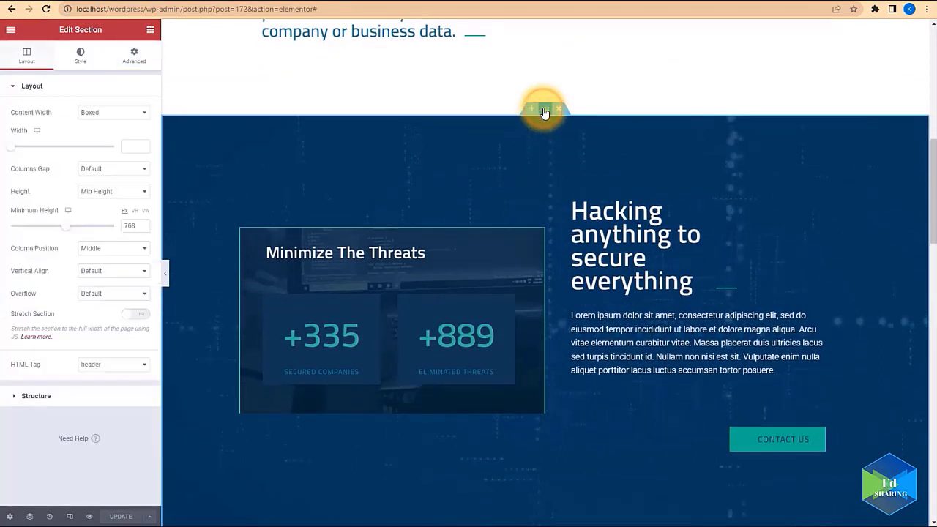
left_click(134, 53)
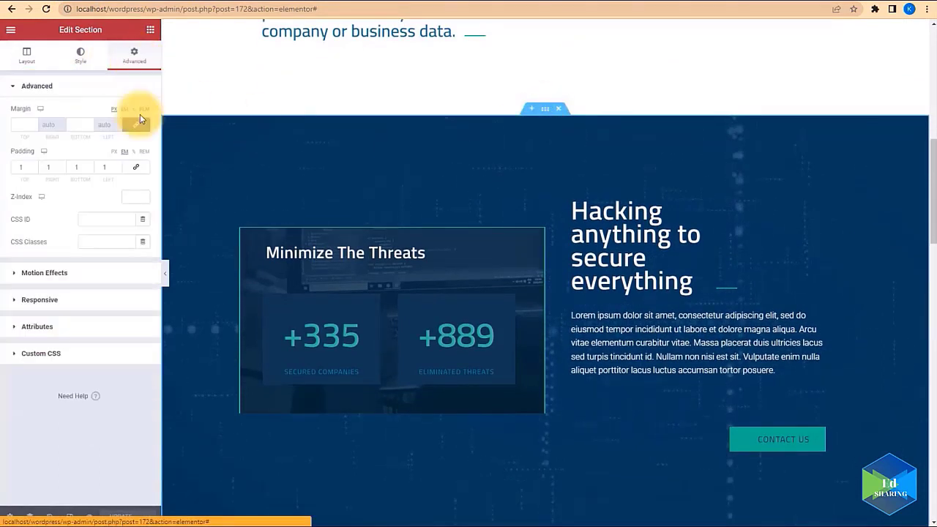
left_click(103, 220)
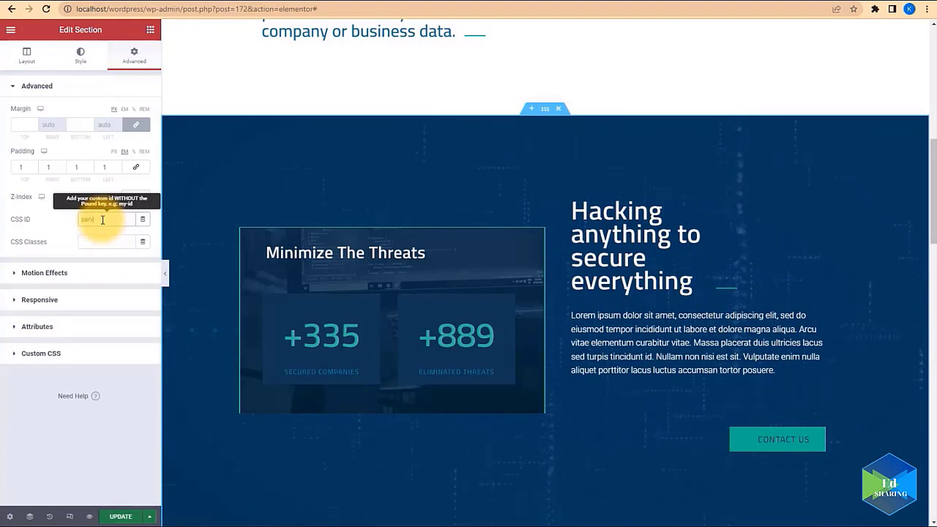
type("services")
left_click(90, 241)
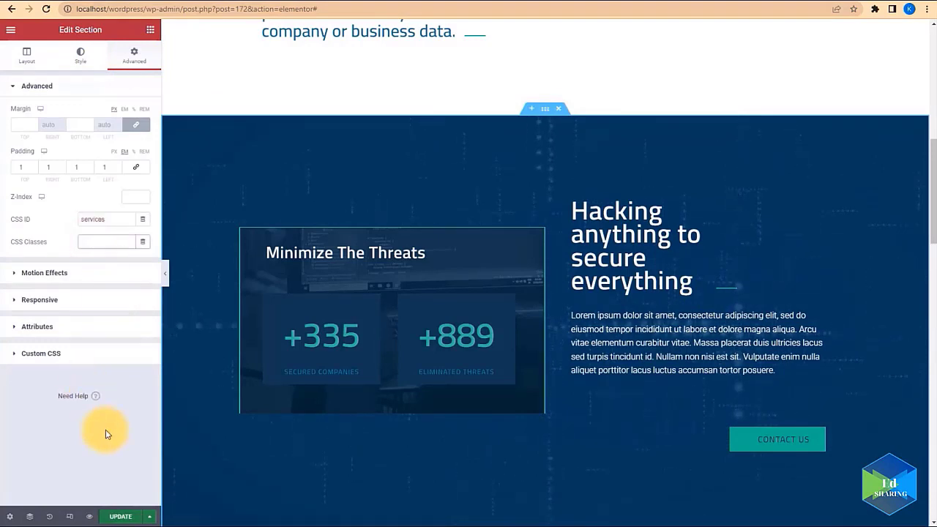
left_click(113, 517)
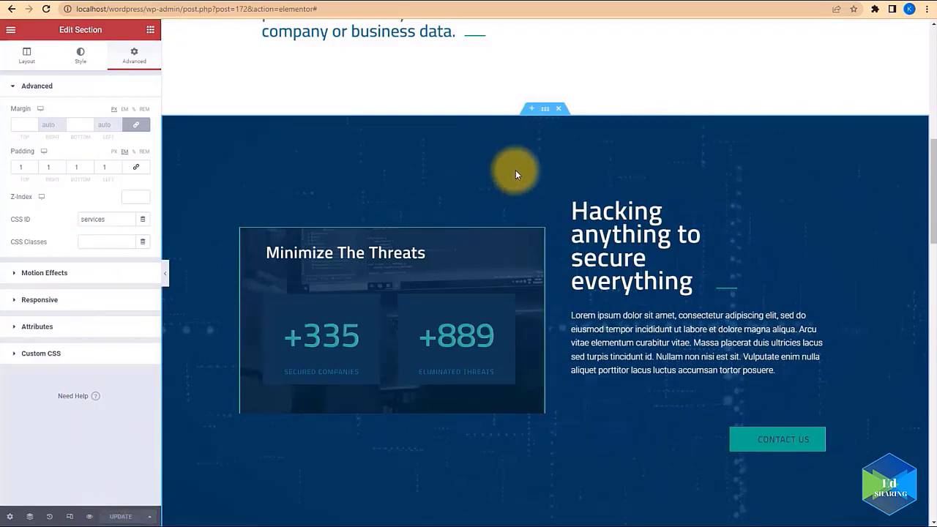
Set the CSS ID of the "About The Company" section to about
scroll(578, 236, "down", 6)
scroll(535, 244, "down", 5)
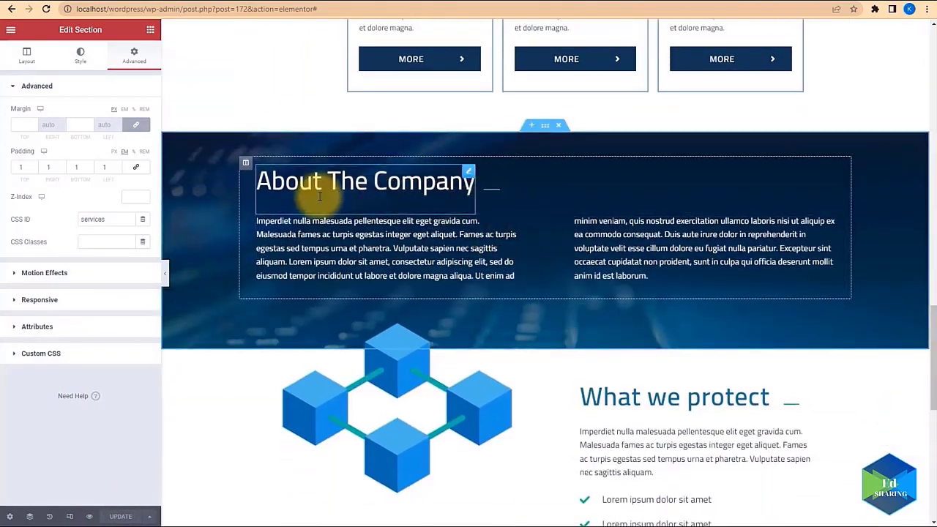
left_click(548, 127)
left_click(132, 57)
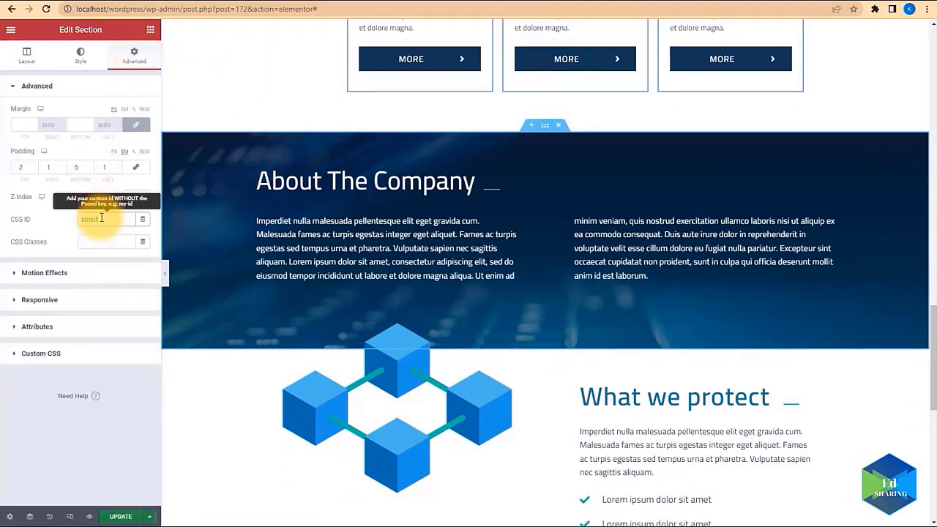
type("about")
Set the CSS ID of the "What we protect" section to contact and update the page
scroll(564, 286, "down", 2)
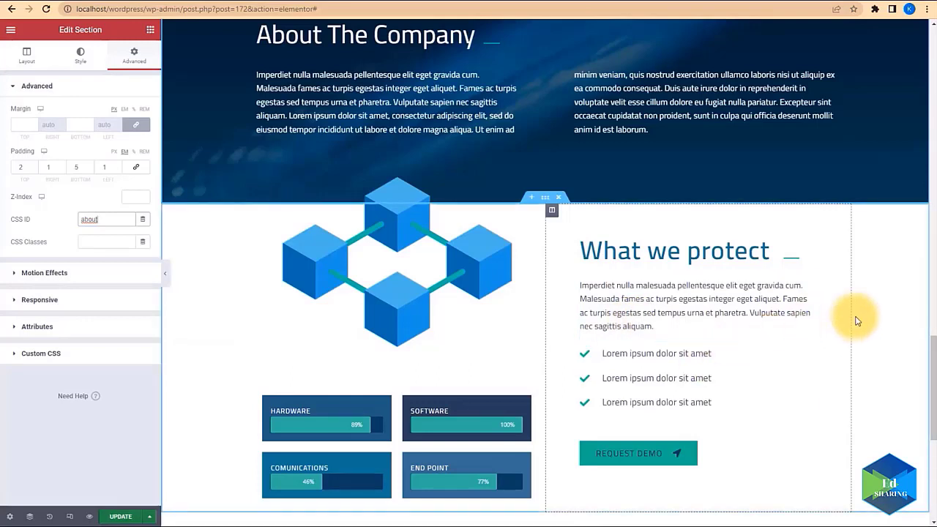
left_click(880, 334)
left_click(546, 198)
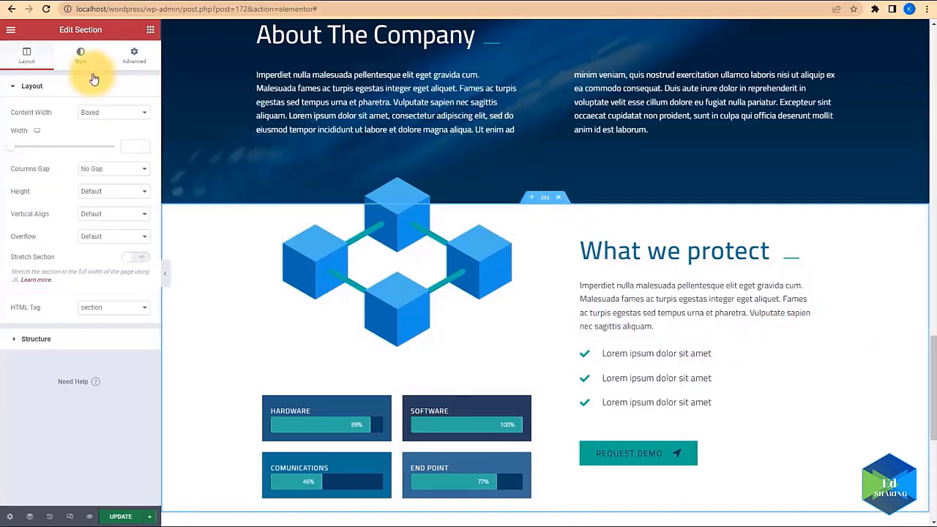
left_click(134, 55)
left_click(104, 220)
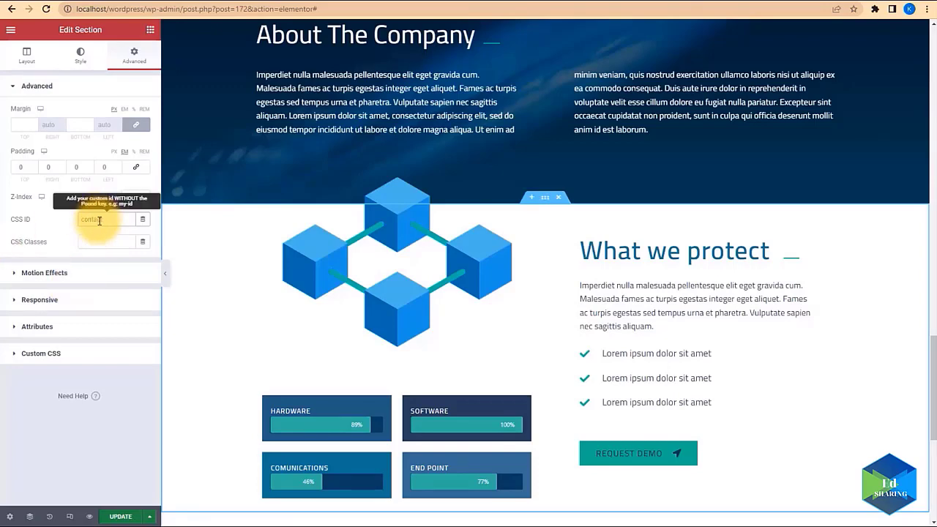
left_click(121, 518)
Reload the live front page and test the header's Home and About links
left_click(322, 5)
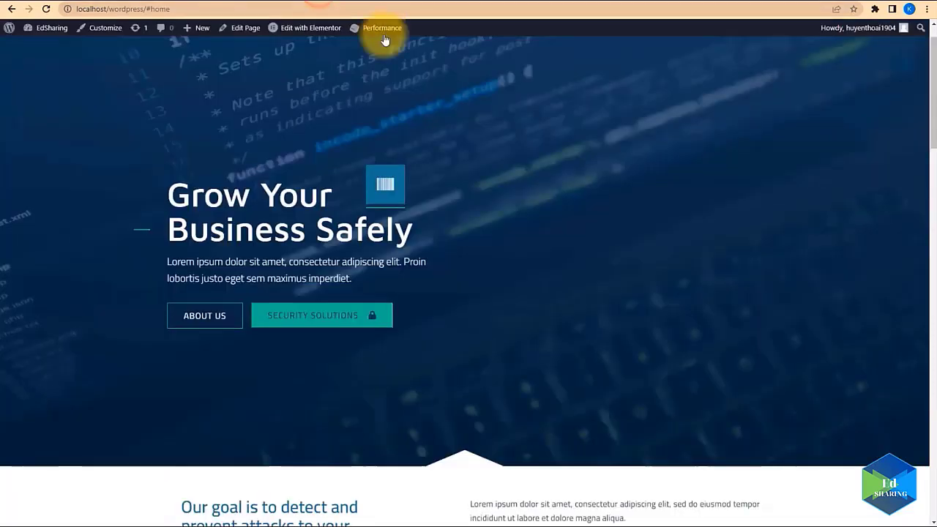
right_click(528, 162)
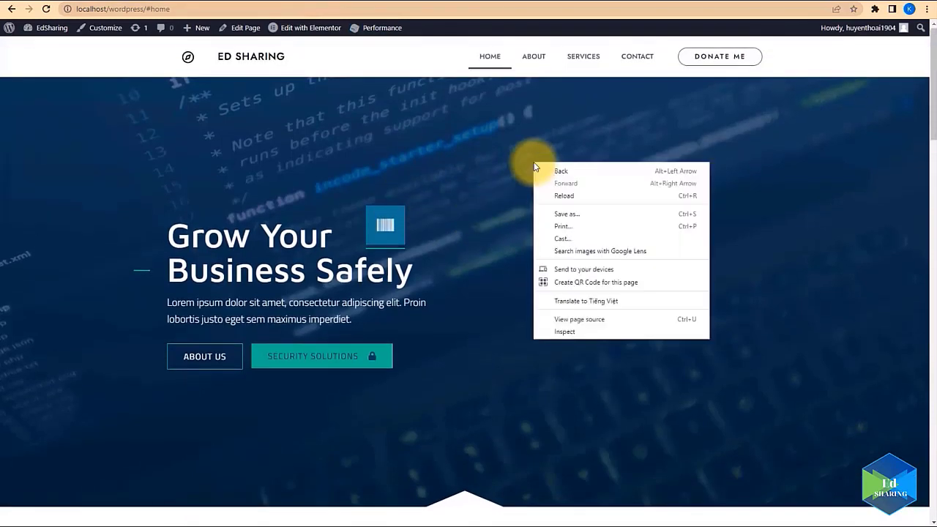
left_click(566, 192)
left_click(489, 57)
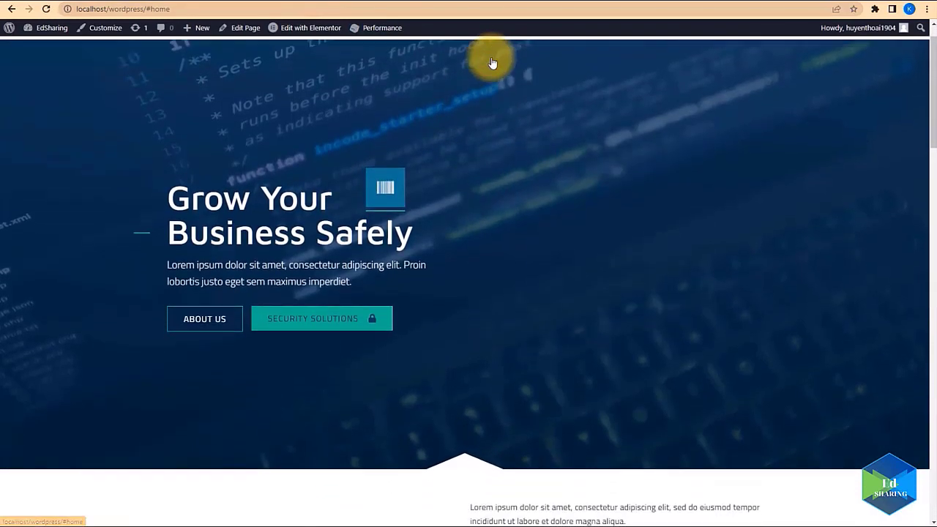
left_click(540, 57)
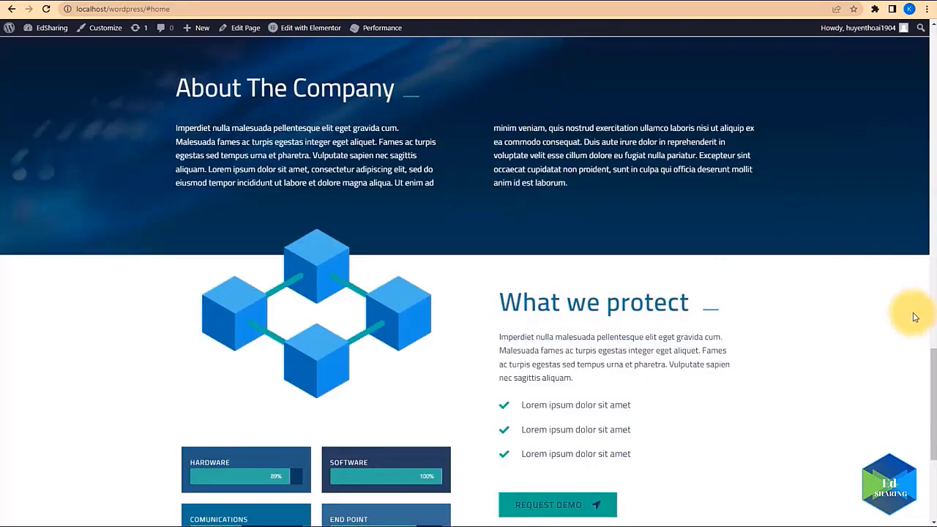
left_click_drag(932, 344, 931, 48)
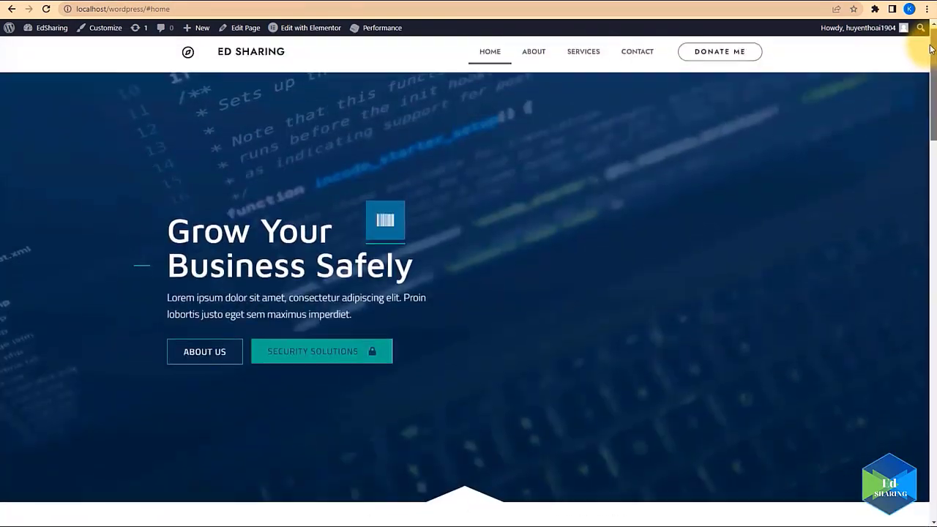
Test the header's Services and Contact links to their sections on the live front page
left_click(594, 61)
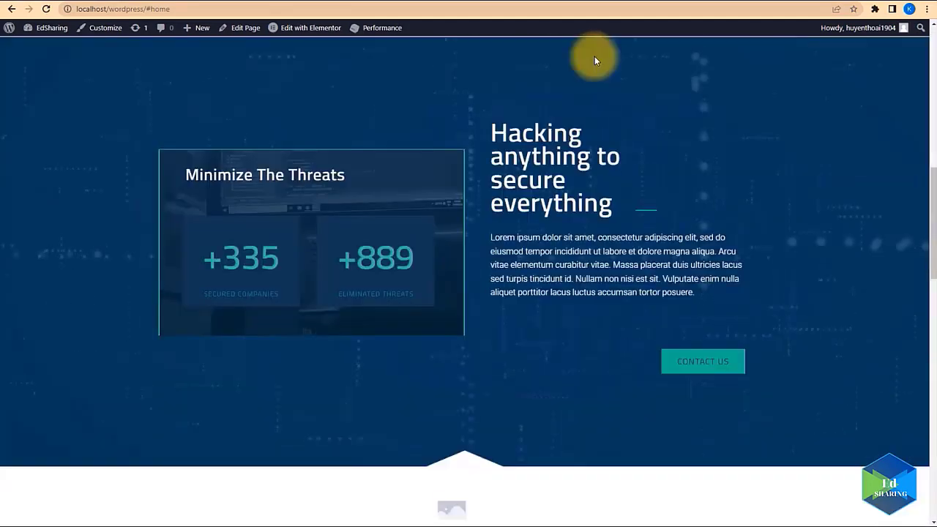
left_click_drag(926, 262, 926, 81)
left_click(648, 63)
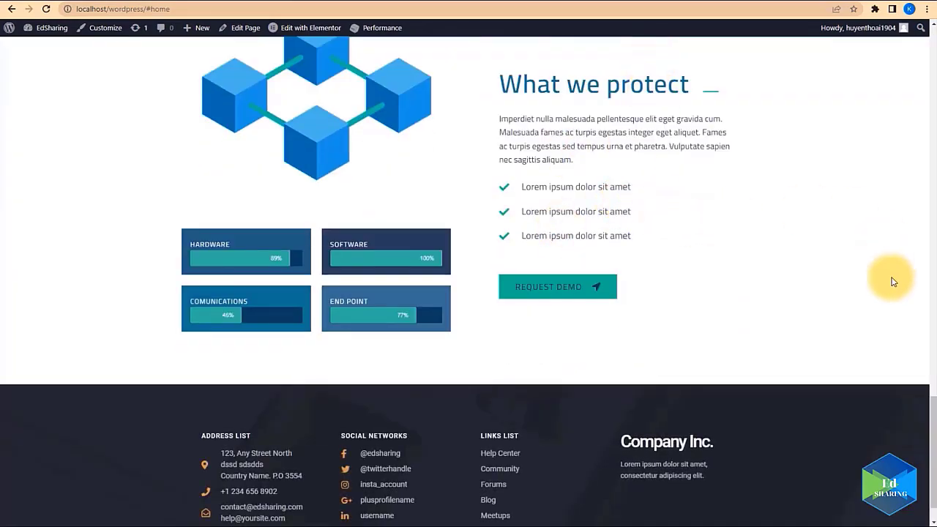
left_click_drag(926, 399, 928, 29)
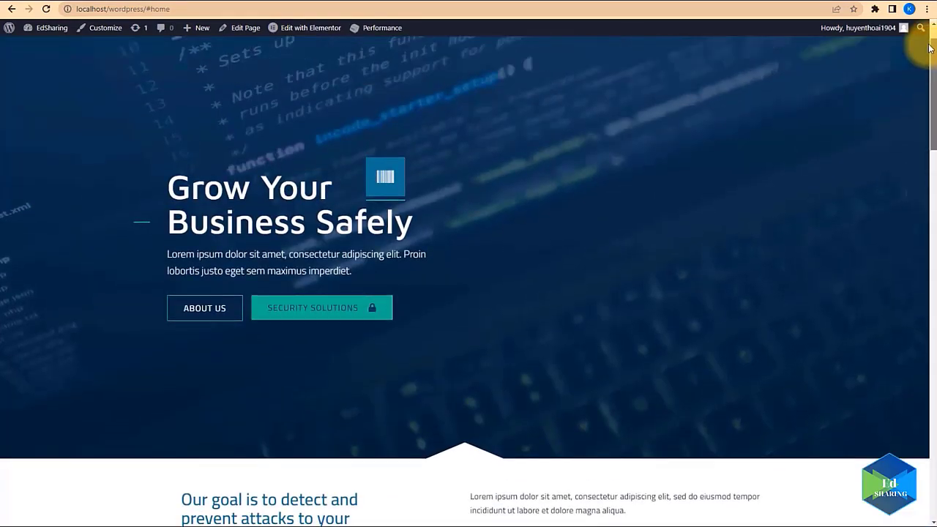
Open the live front page without a section anchor and look through its sections past "Hacking anything to secure everything"
left_click(711, 63)
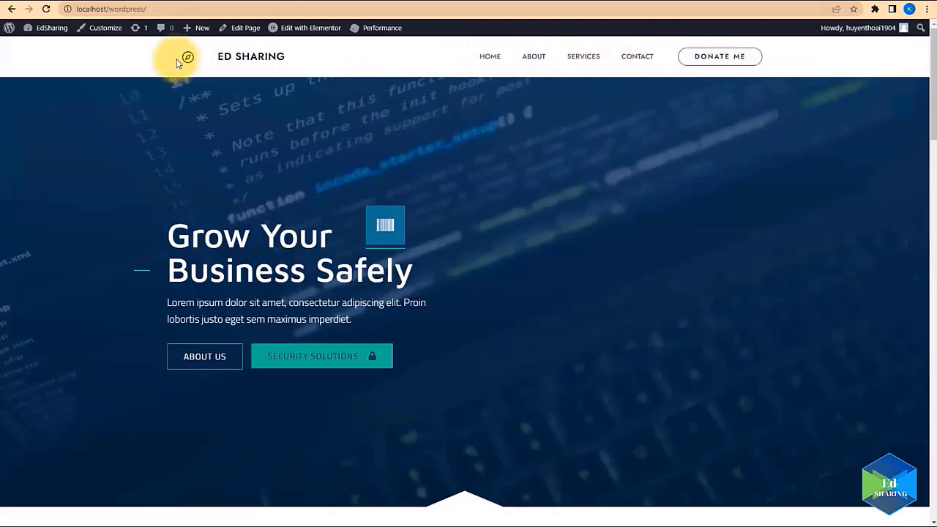
scroll(391, 210, "down", 3)
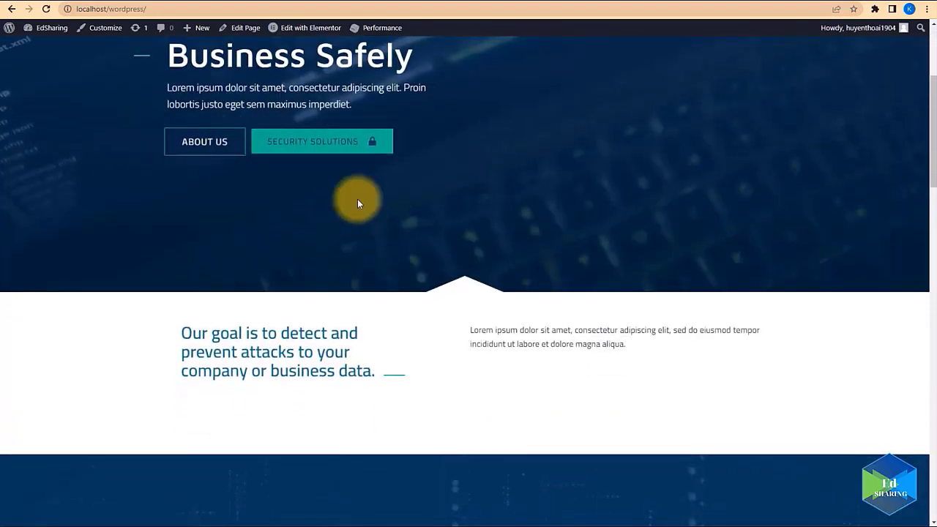
scroll(612, 322, "down", 6)
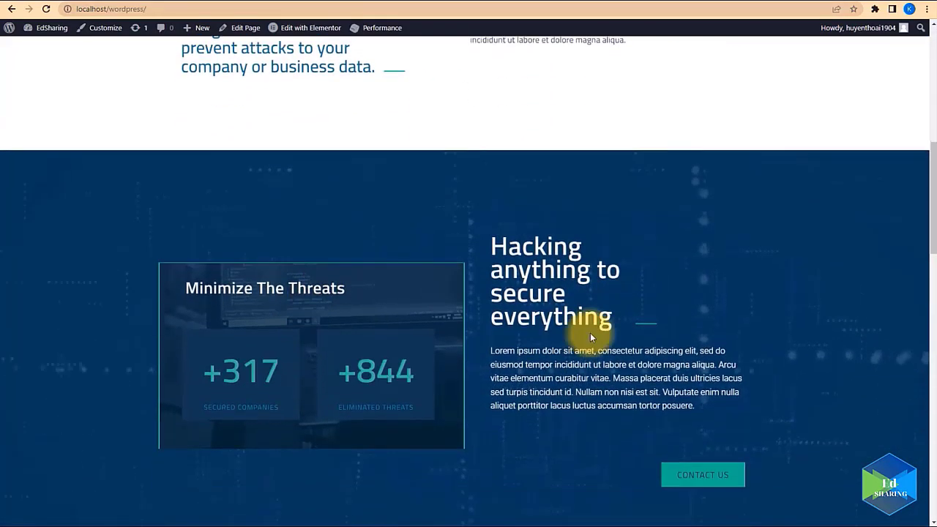
scroll(623, 366, "down", 2)
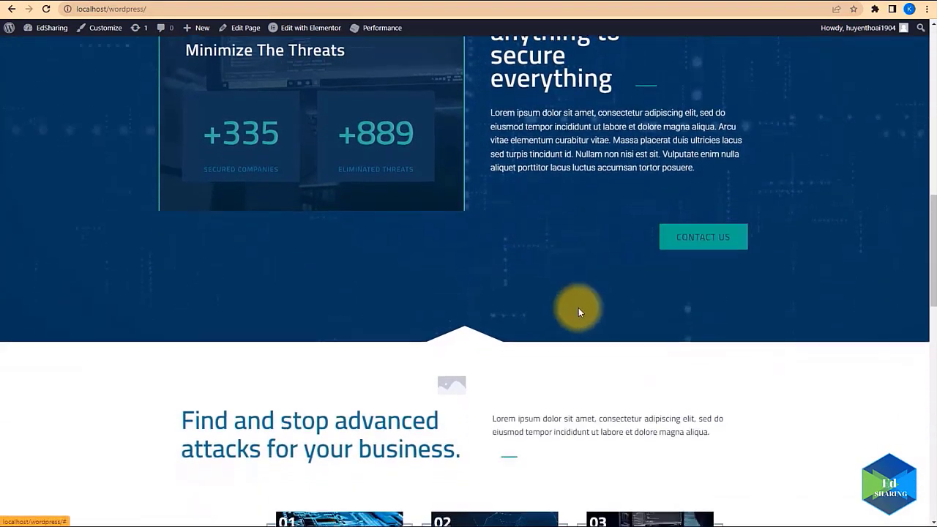
scroll(579, 310, "down", 4)
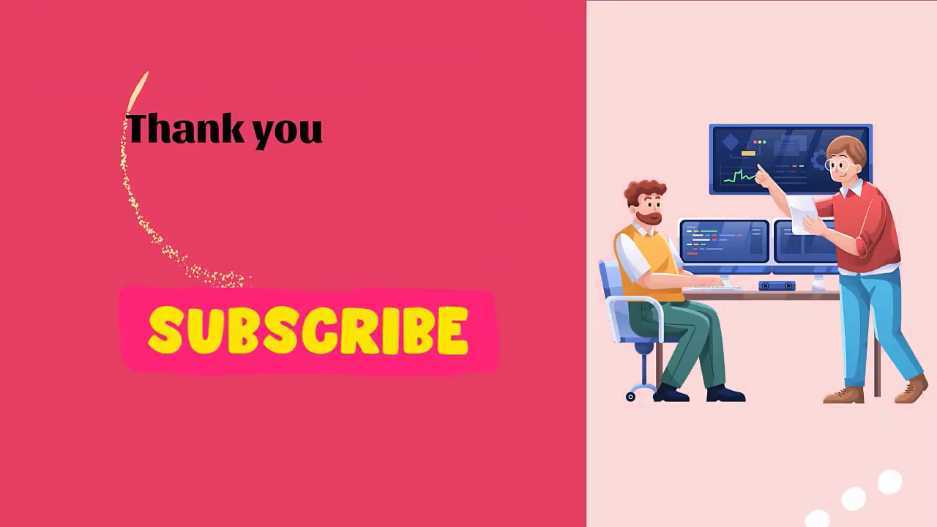